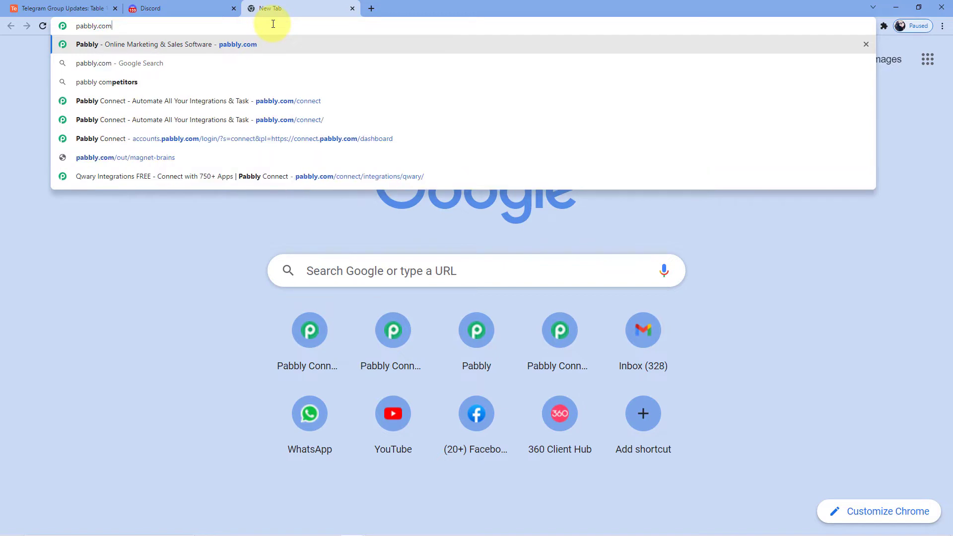
Step: Load pabbly.com/connect, log in with the saved account and launch Pabbly Connect
key("Return")
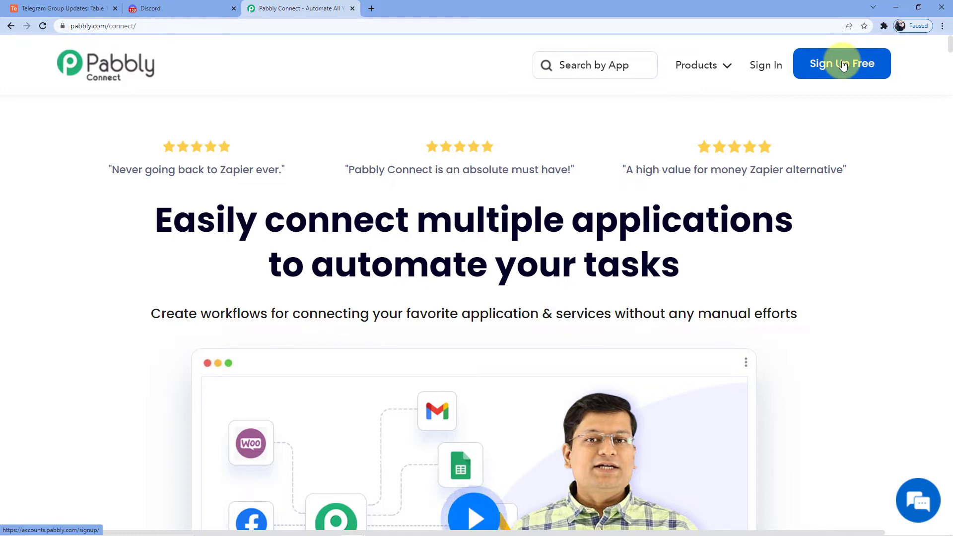
left_click(755, 71)
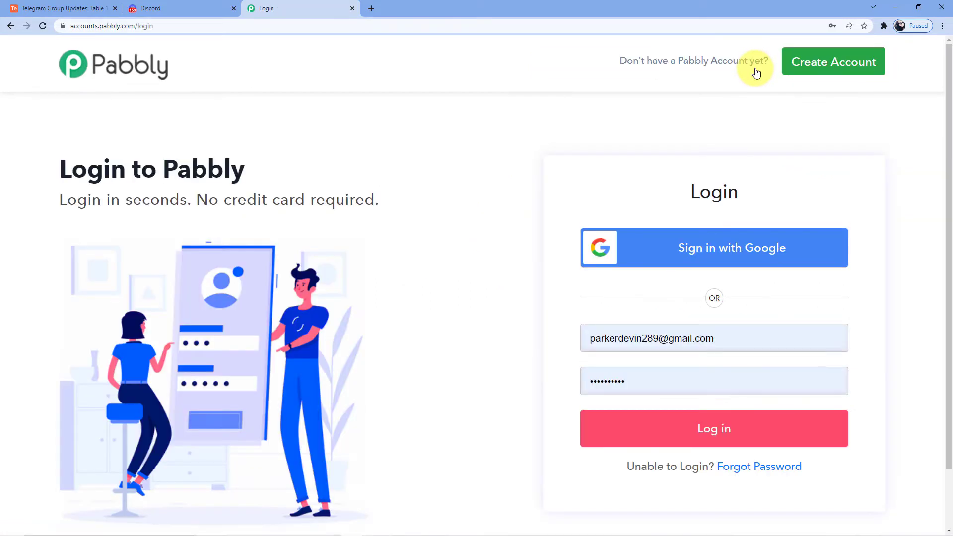
left_click(639, 411)
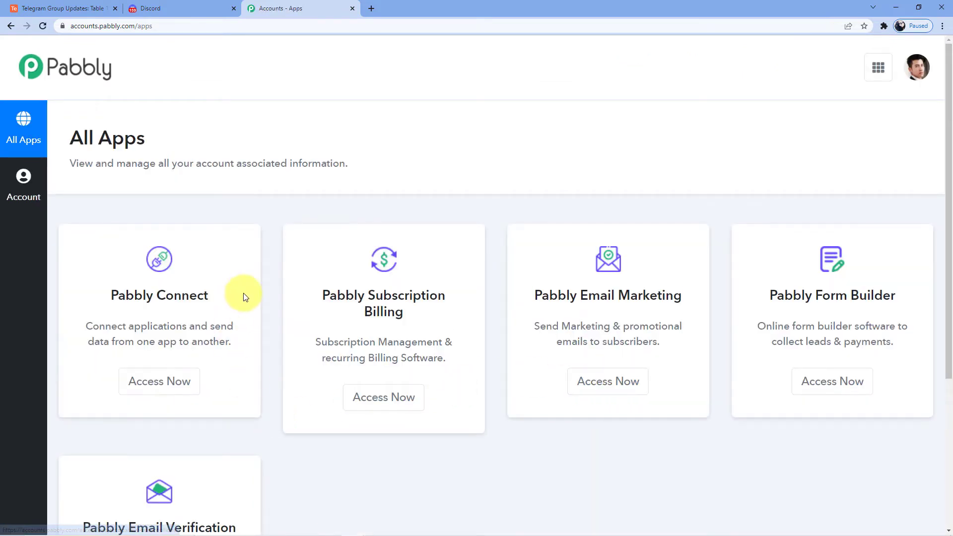
left_click(159, 381)
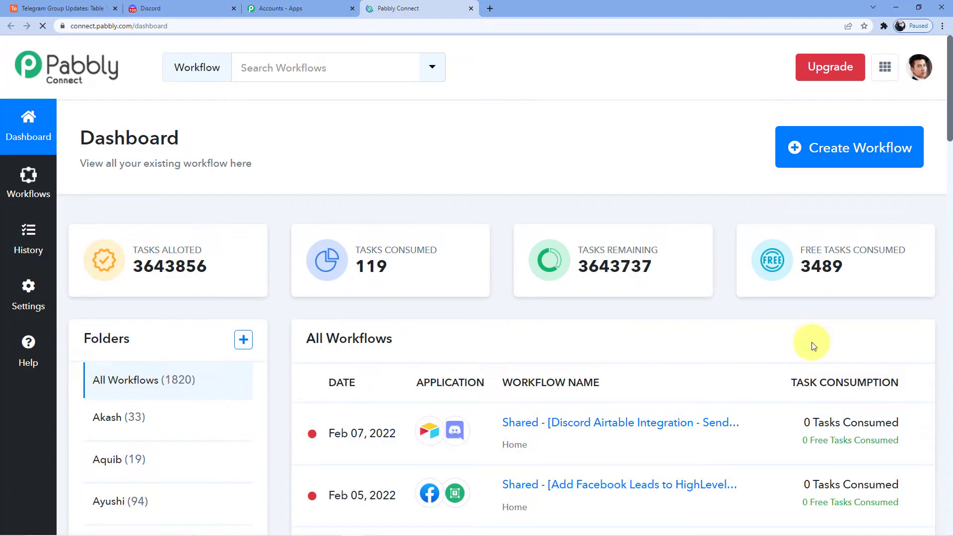
Step: Create a workflow named 'Airtable to Discord', fixing the missing 'o' in the name
scroll(551, 348, "down", 12)
scroll(529, 489, "up", 10)
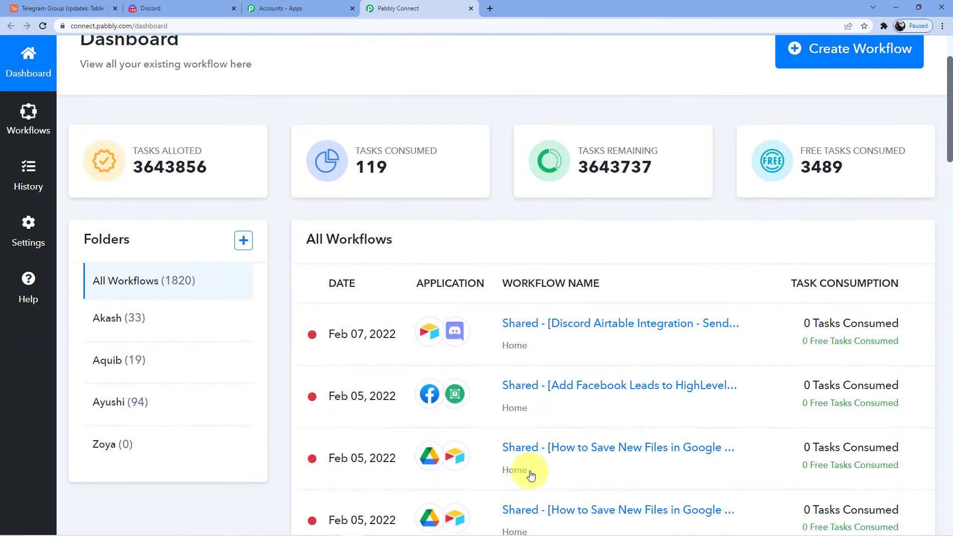
scroll(530, 489, "up", 2)
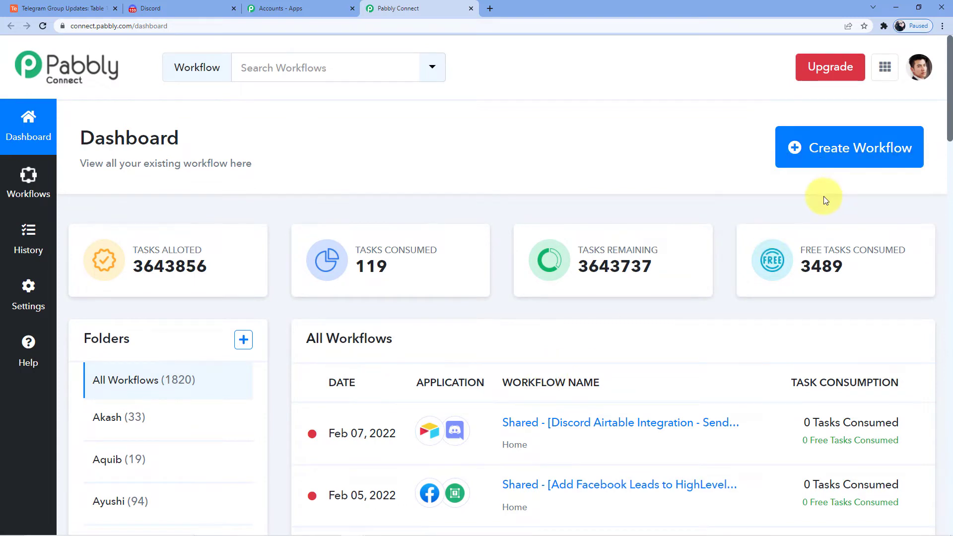
left_click(836, 146)
left_click(458, 292)
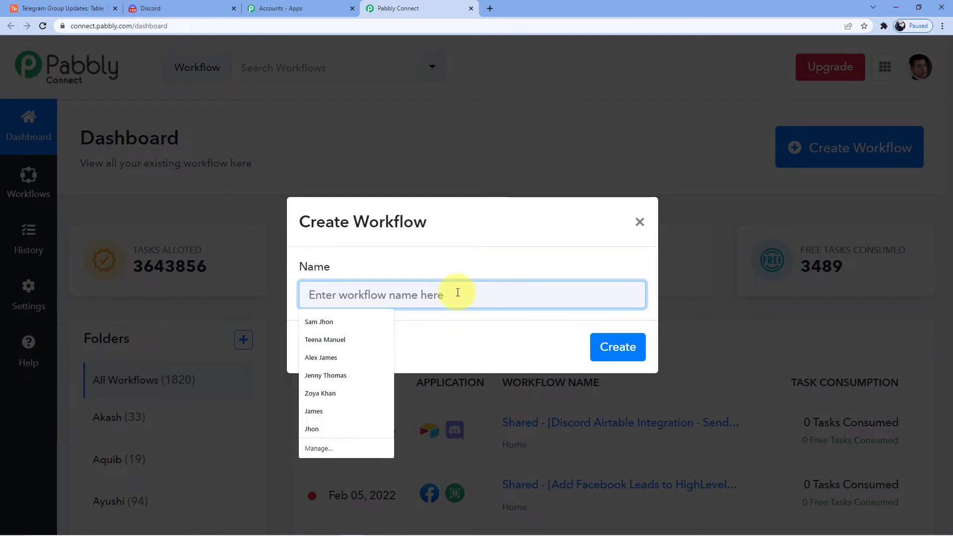
type("Airtable")
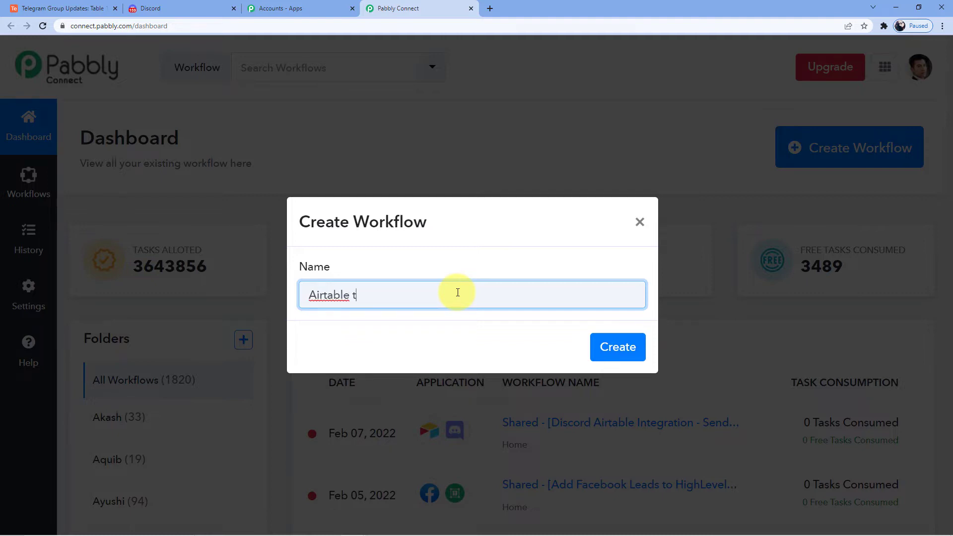
type(" t Discord")
left_click(358, 295)
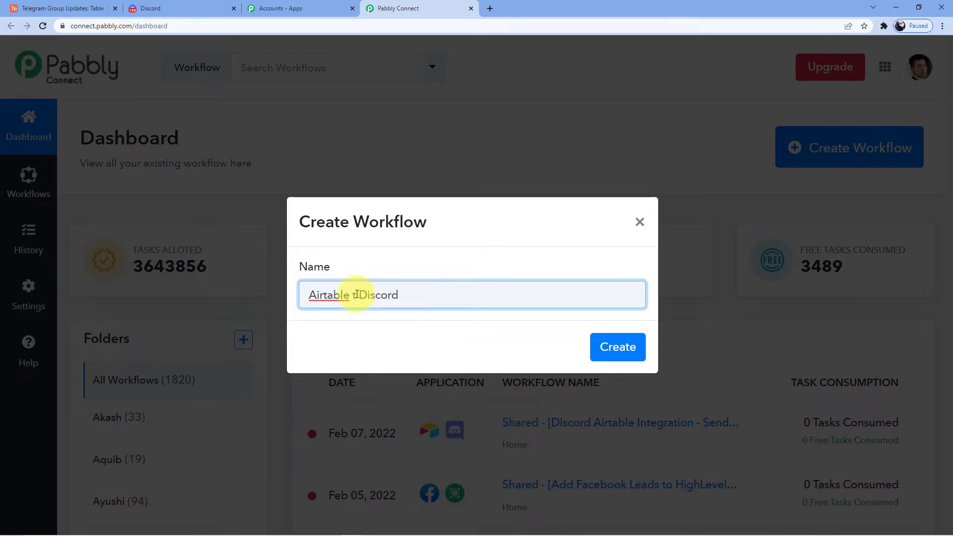
type("o")
left_click(441, 297)
left_click(612, 357)
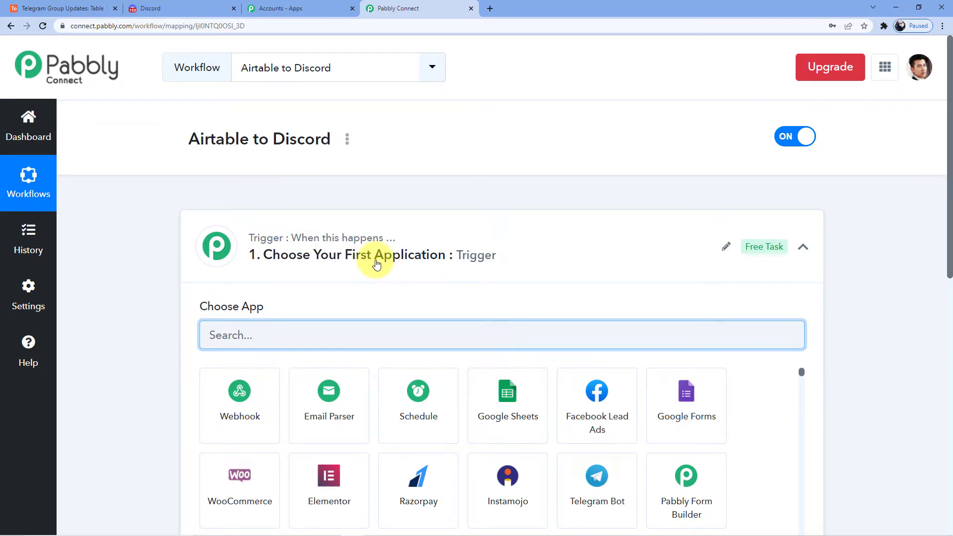
Step: Expand the empty action step and focus the trigger's Choose App search box
scroll(376, 264, "down", 7)
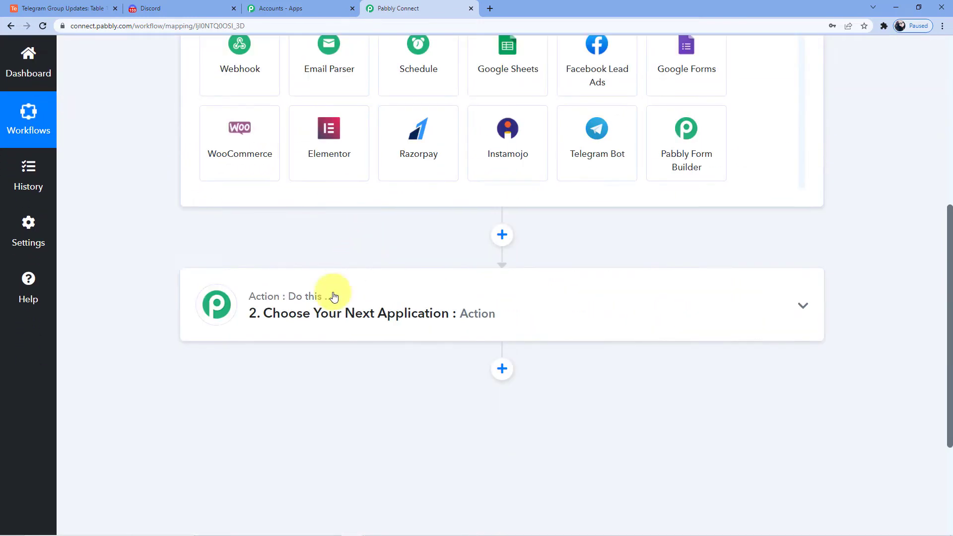
left_click(328, 313)
scroll(368, 364, "up", 4)
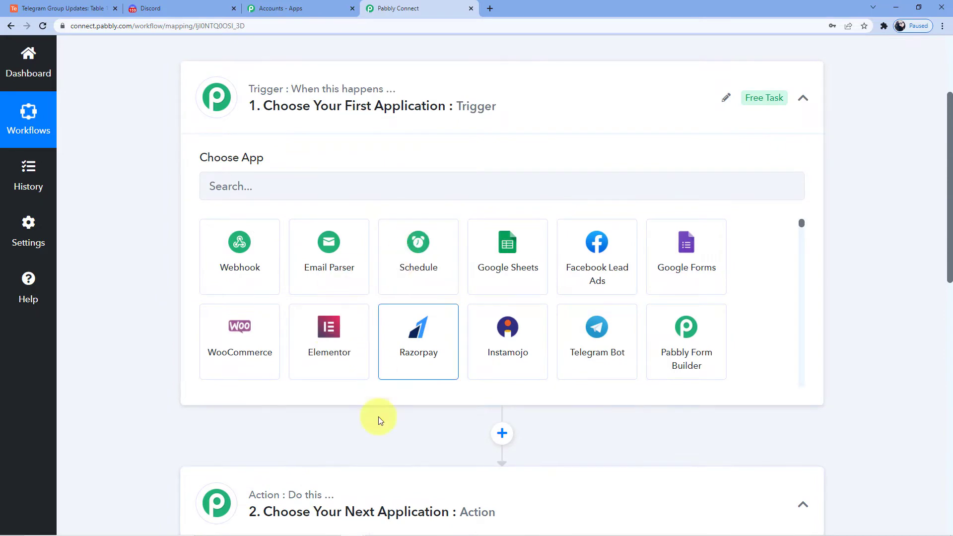
scroll(389, 447, "down", 2)
scroll(390, 441, "up", 5)
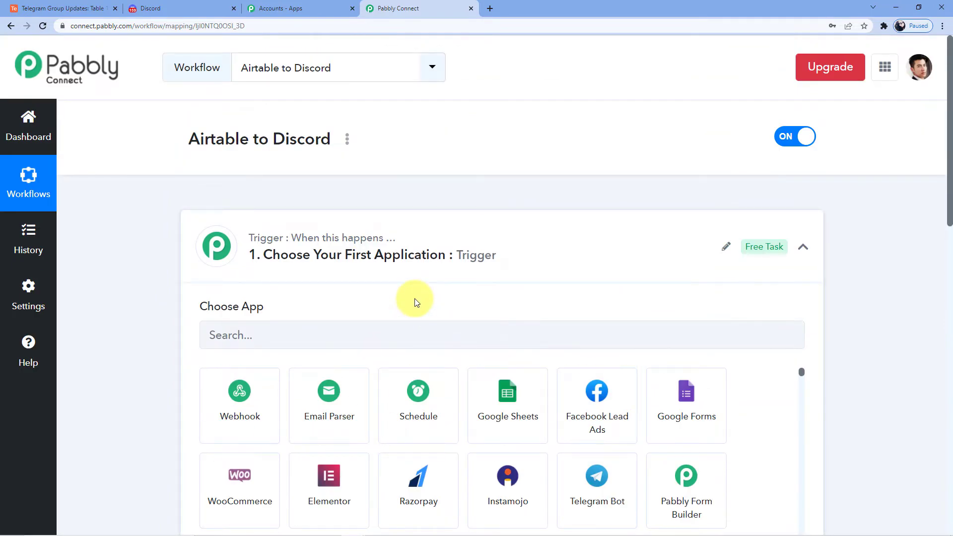
scroll(416, 303, "down", 8)
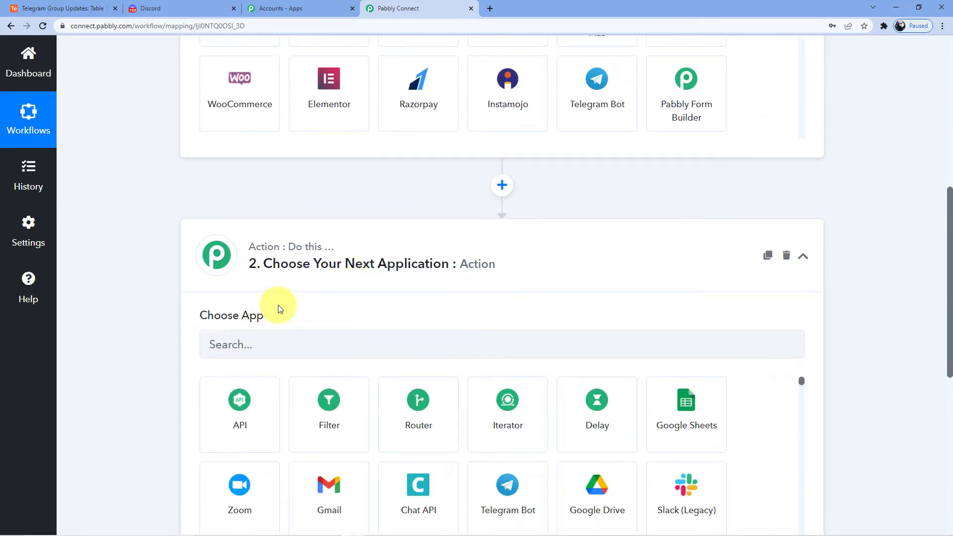
scroll(278, 308, "up", 5)
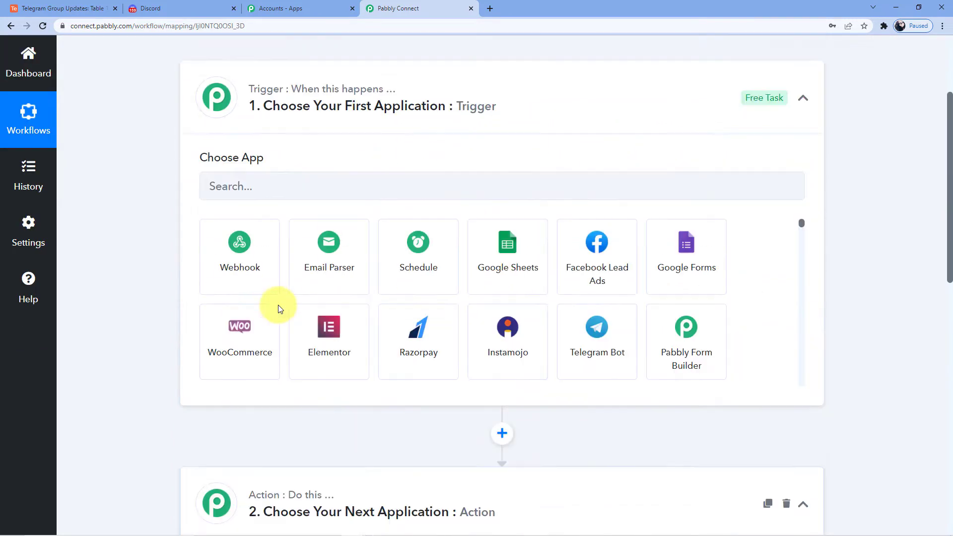
scroll(316, 297, "up", 3)
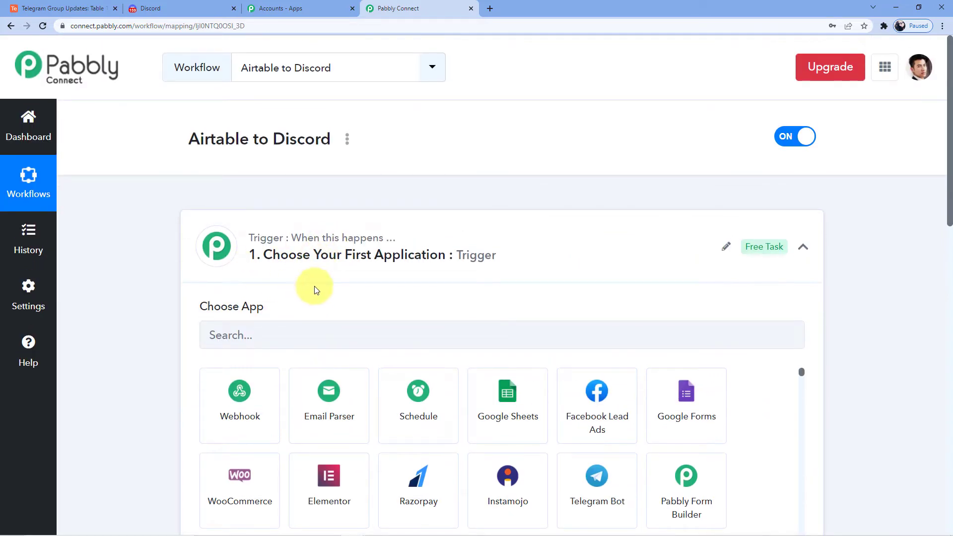
left_click(325, 333)
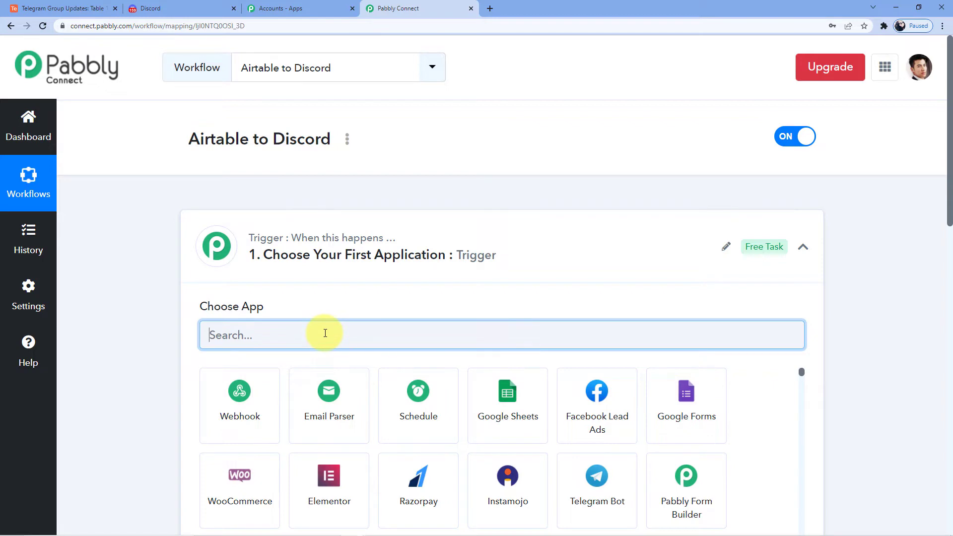
scroll(325, 333, "down", 8)
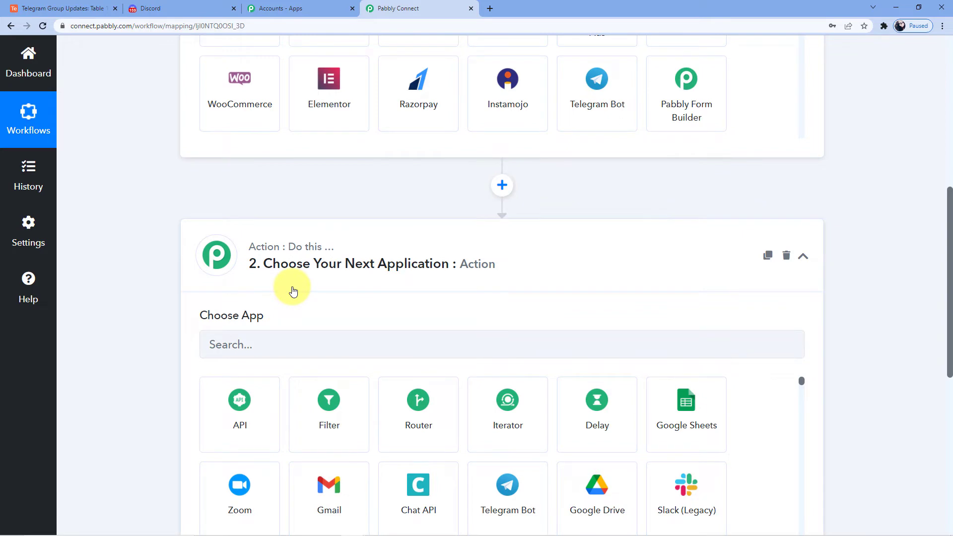
scroll(293, 291, "up", 8)
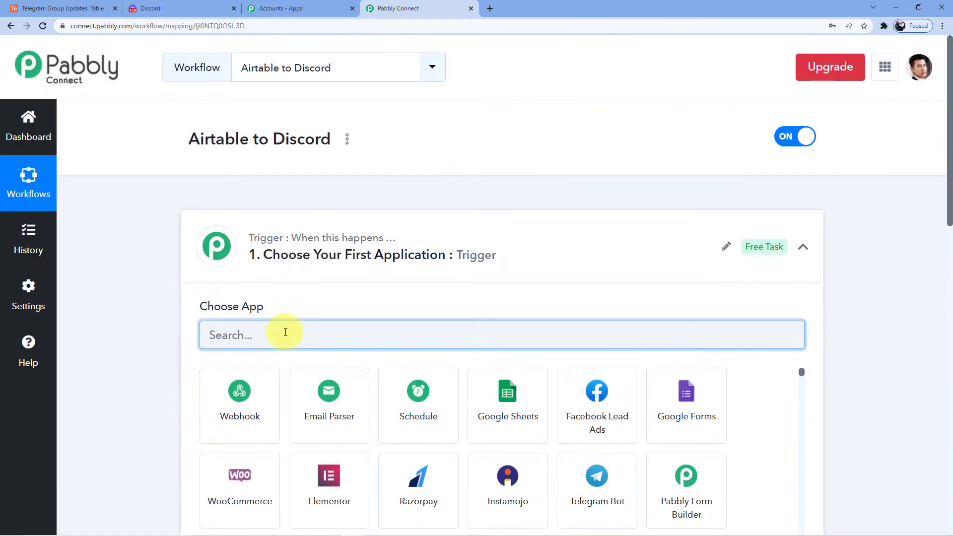
Step: Set the trigger to Airtable with the New Record event and start connecting an account
type("Airtable")
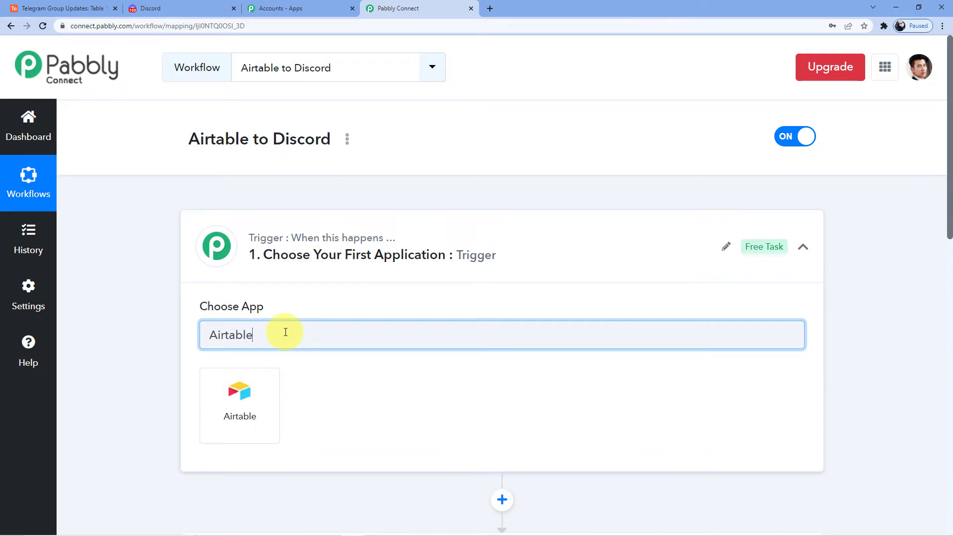
scroll(255, 378, "down", 1)
left_click(255, 378)
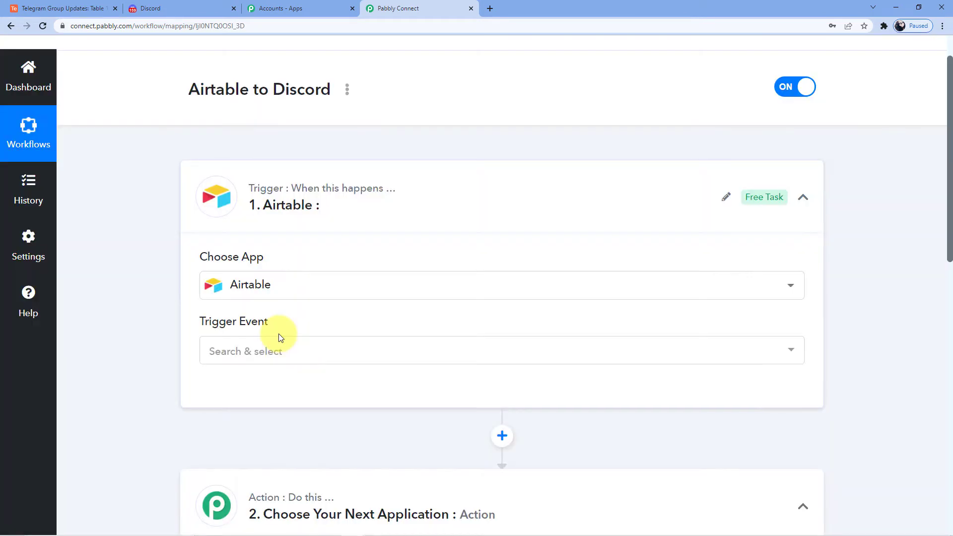
left_click(281, 347)
scroll(286, 343, "down", 2)
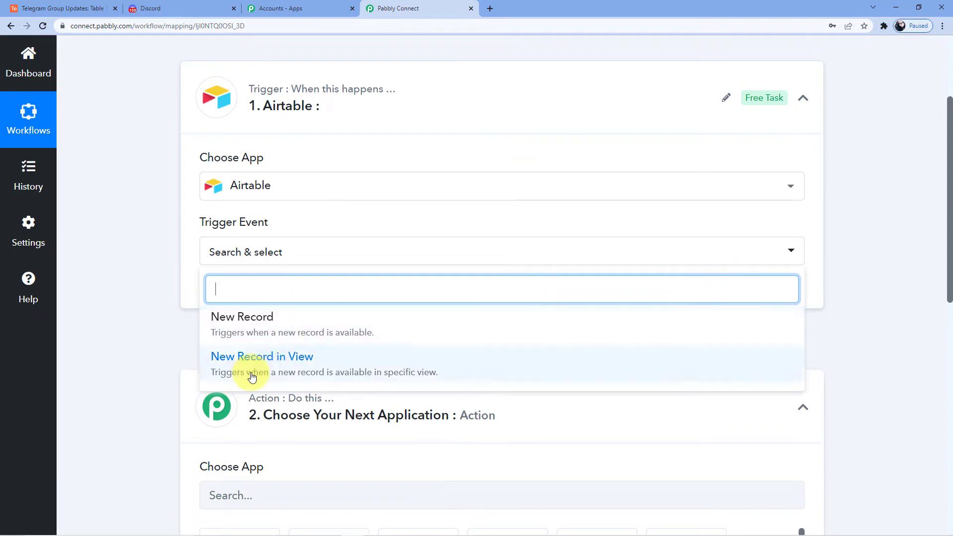
left_click(266, 330)
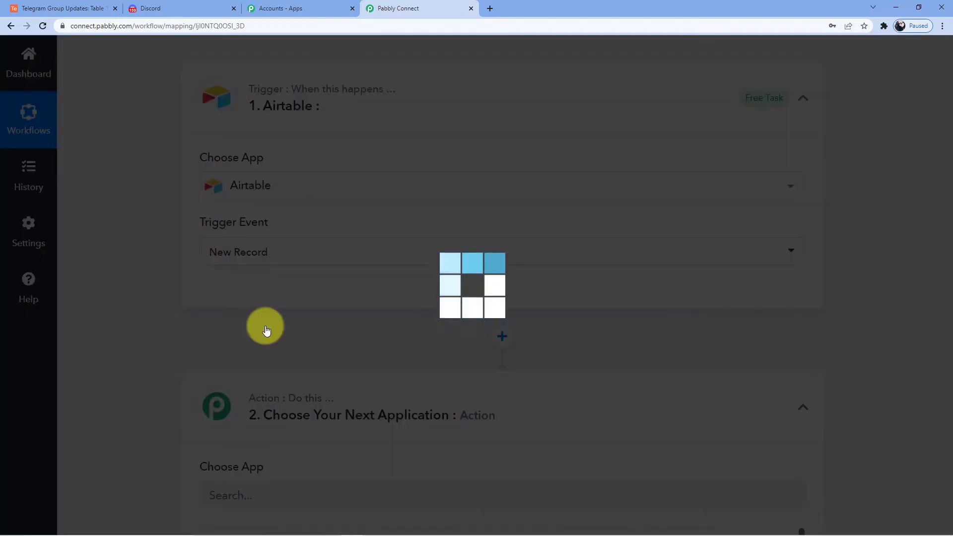
left_click(241, 300)
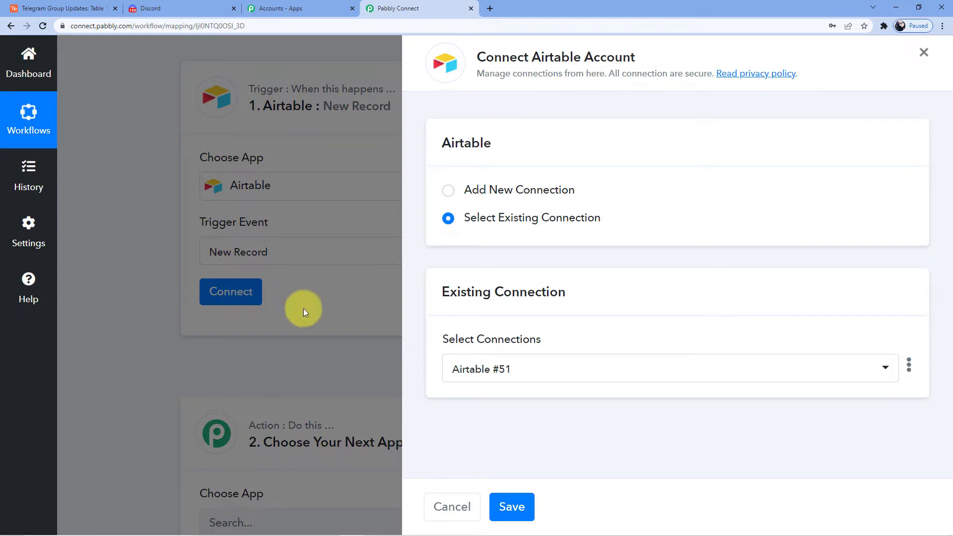
Step: Delete the old Airtable #51 connection and choose Add New Connection instead
left_click(909, 366)
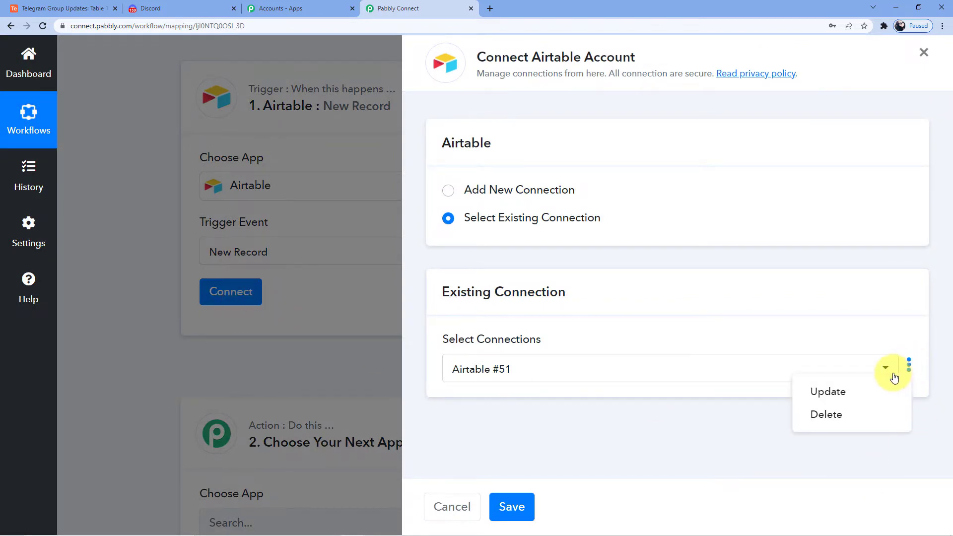
left_click(835, 418)
left_click(459, 363)
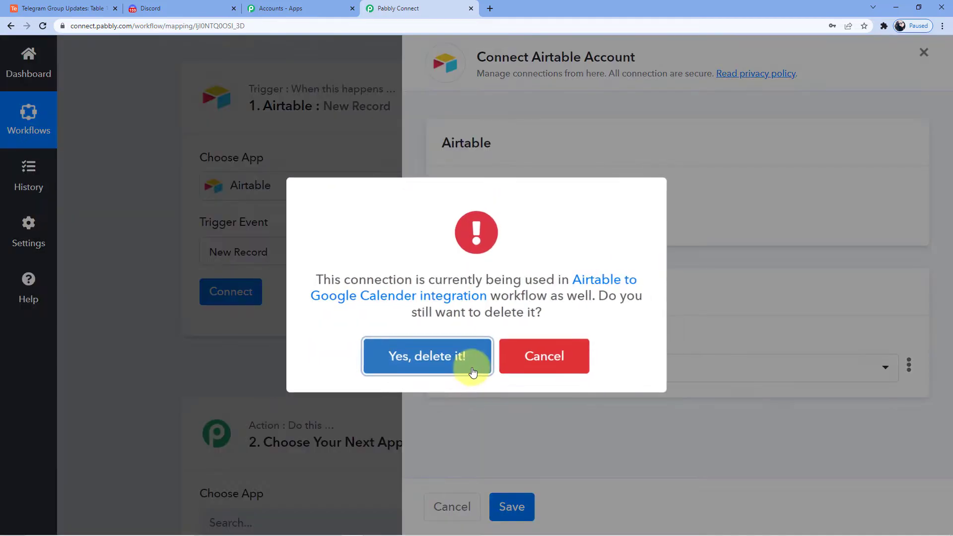
left_click(457, 367)
left_click(455, 363)
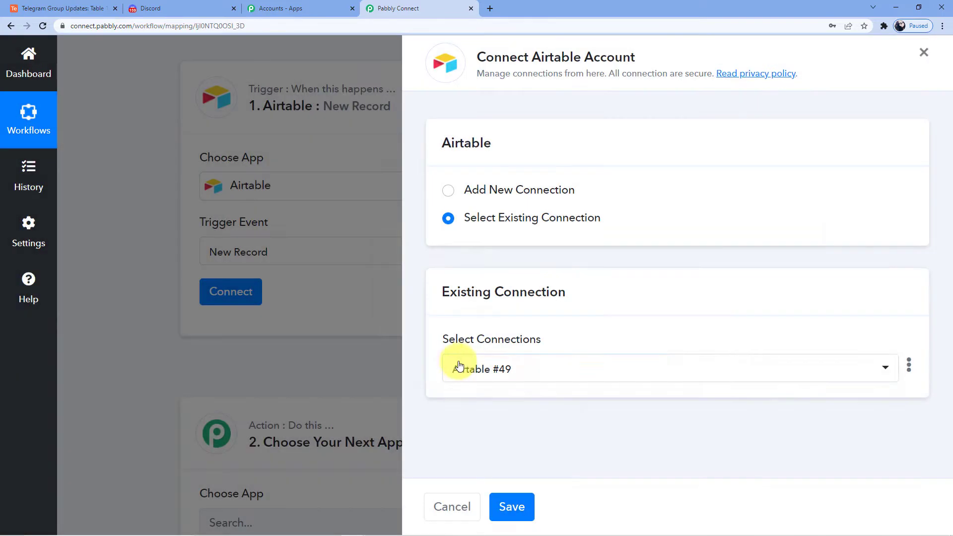
left_click(476, 191)
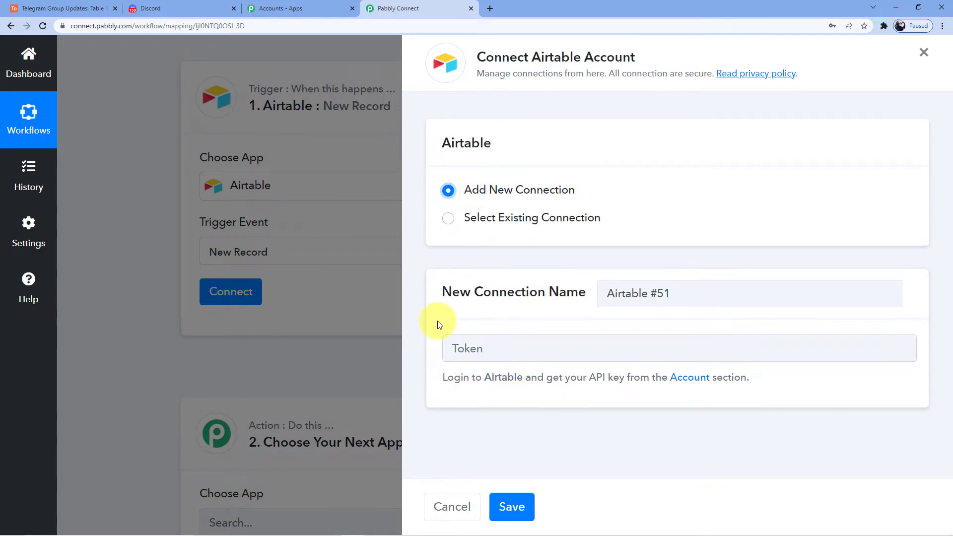
left_click(86, 4)
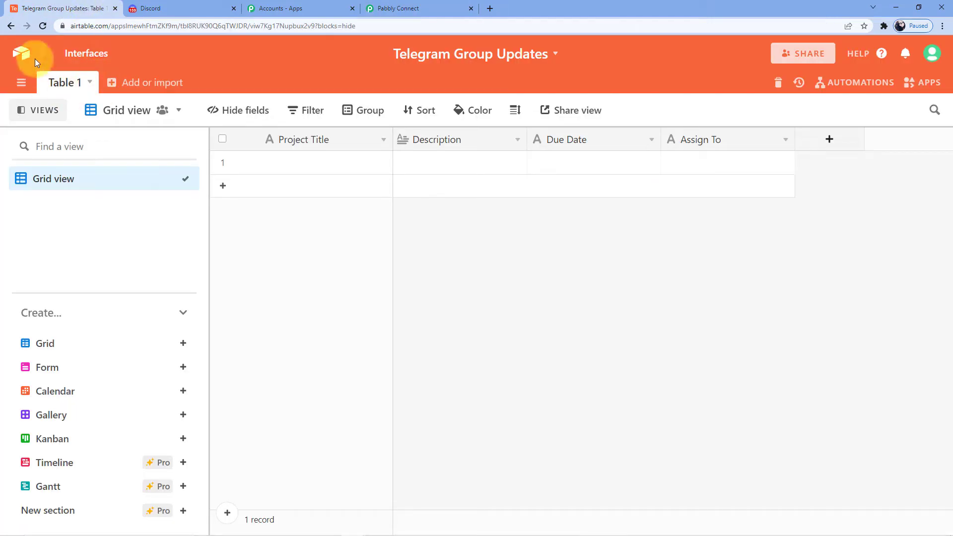
left_click(22, 53)
scroll(656, 319, "up", 3)
left_click(896, 55)
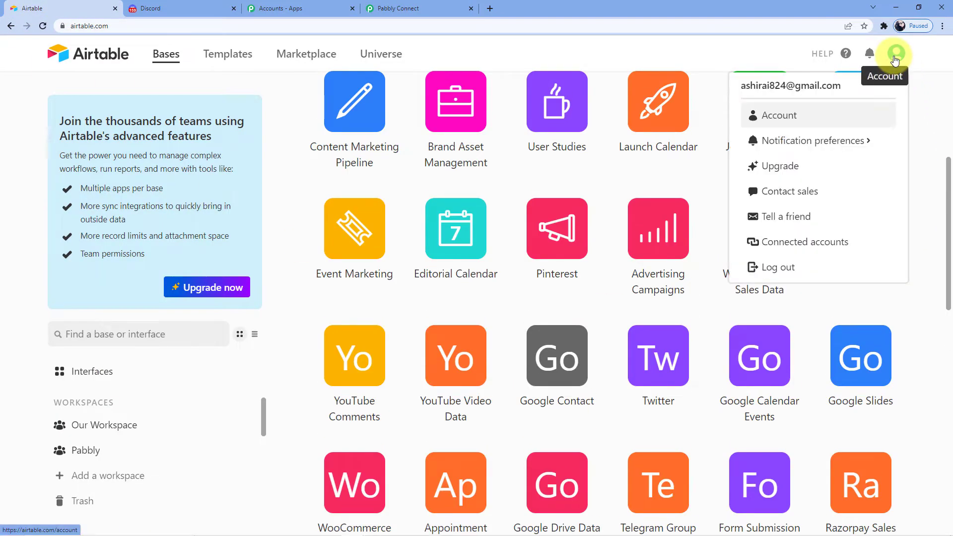
left_click(779, 116)
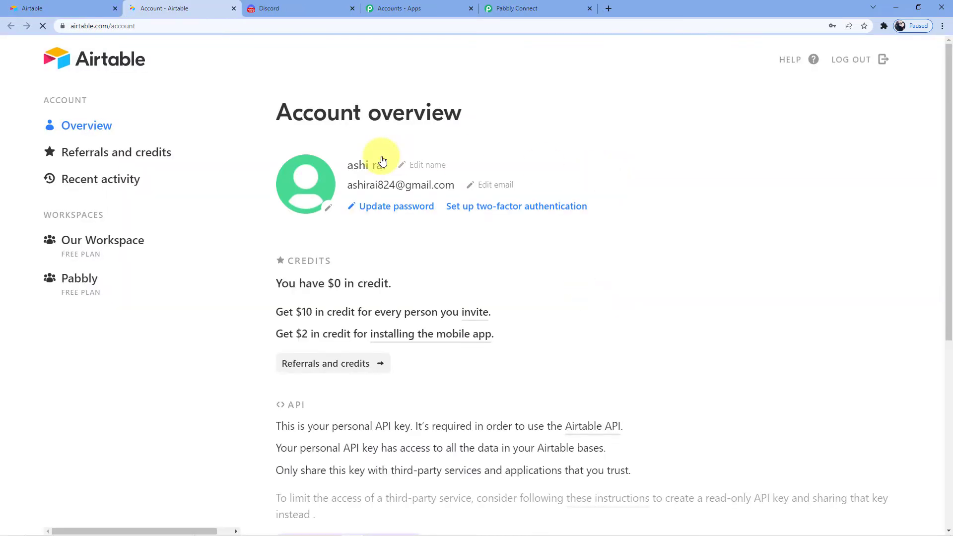
scroll(379, 159, "down", 6)
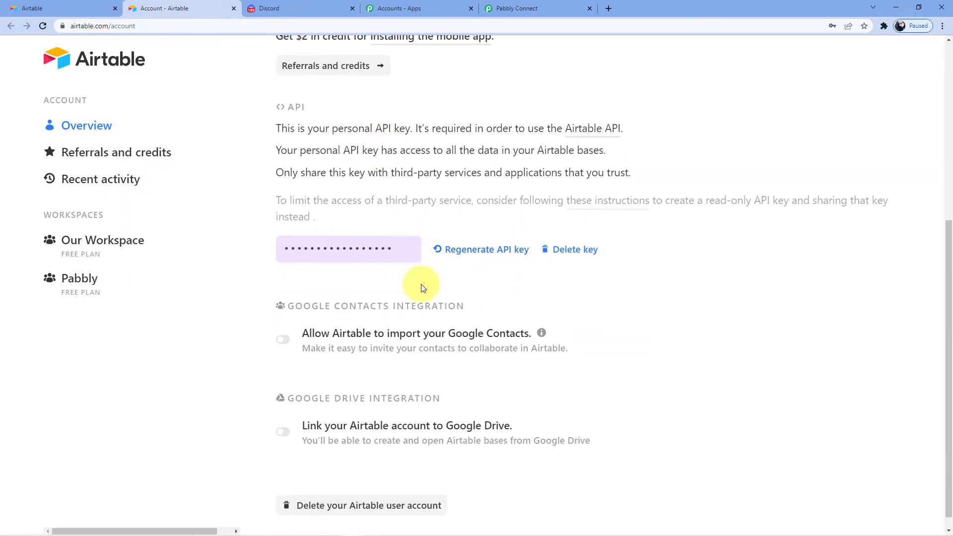
left_click(358, 248)
right_click(358, 249)
left_click(375, 254)
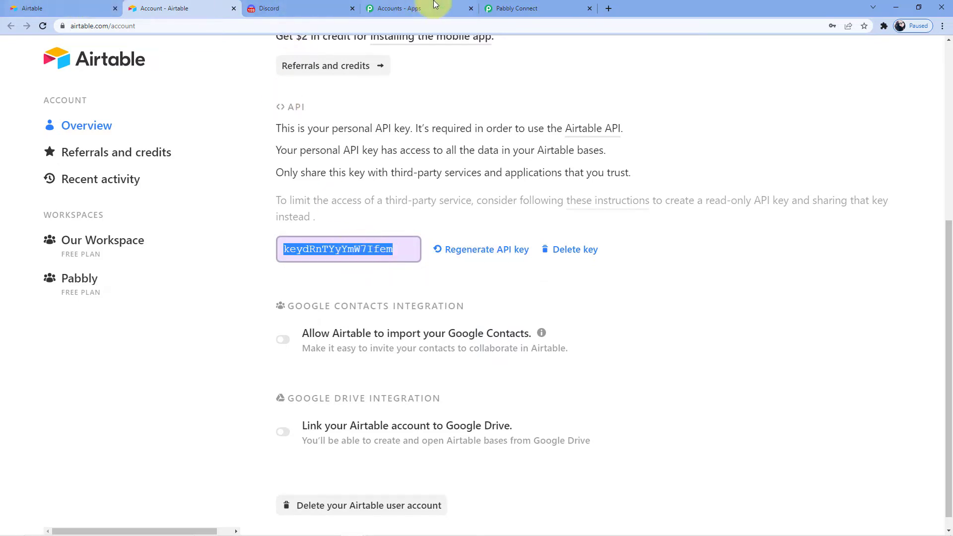
left_click(514, 8)
left_click(510, 340)
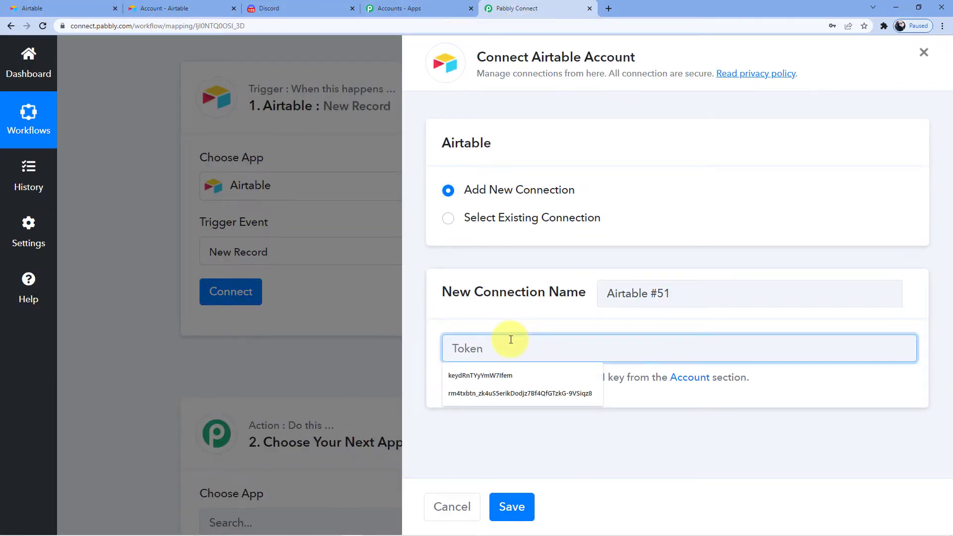
Step: Paste the Airtable API key as the token and save the connection
key("ctrl+v")
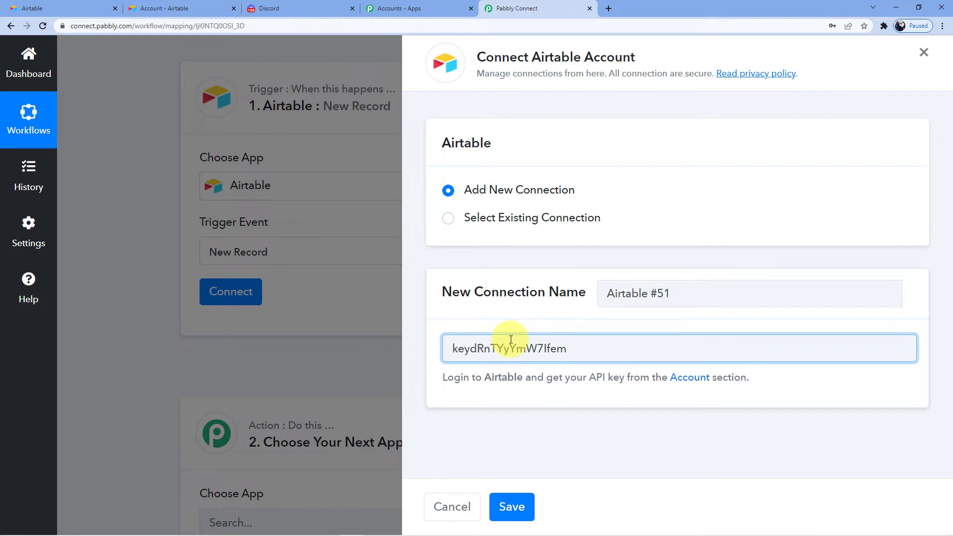
left_click(513, 505)
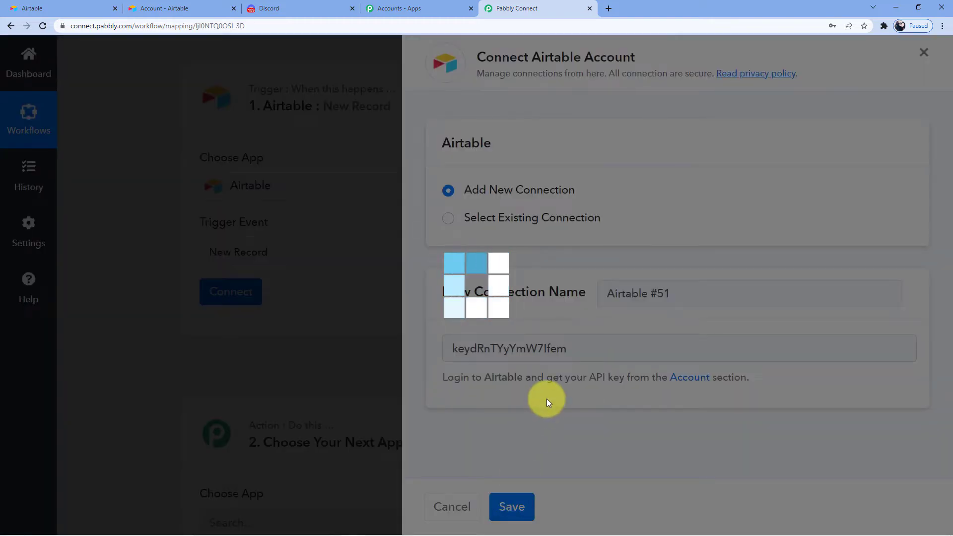
scroll(455, 260, "down", 4)
scroll(397, 259, "up", 3)
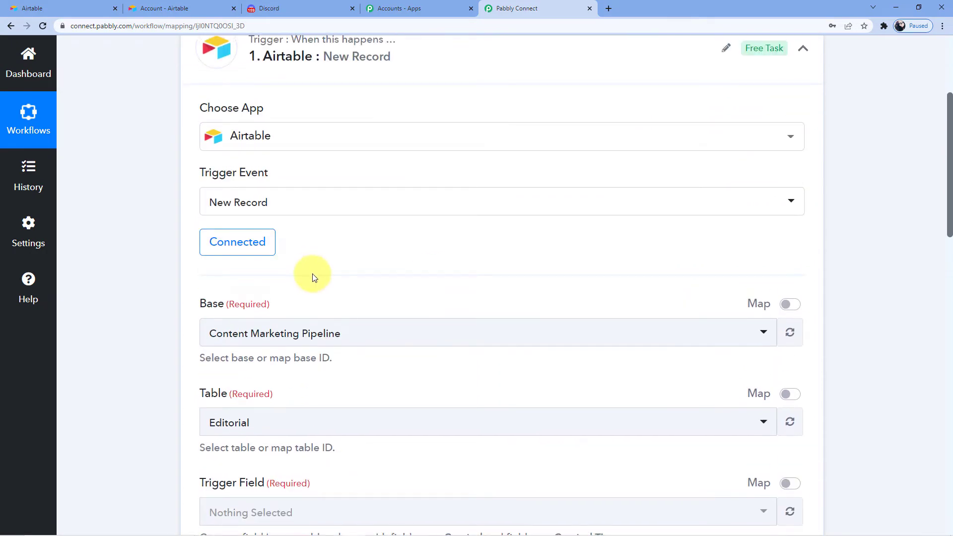
scroll(310, 273, "down", 3)
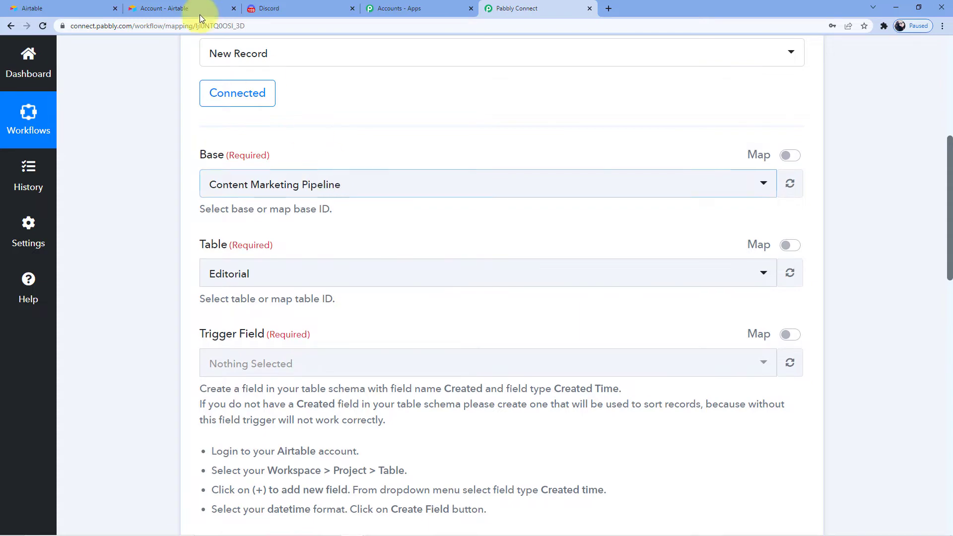
Step: Close the Airtable account page and open the Telegram Group Updates base
left_click(164, 8)
left_click(68, 5)
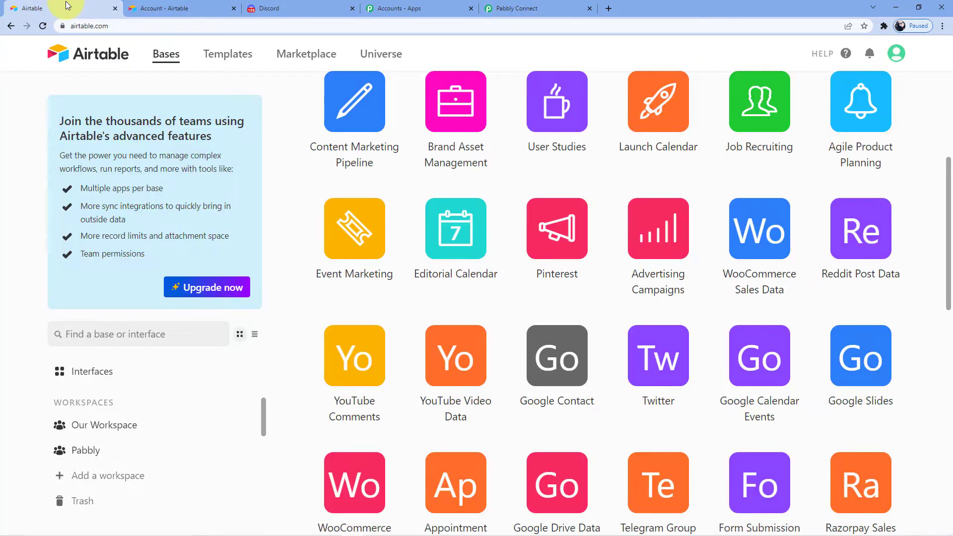
left_click(234, 8)
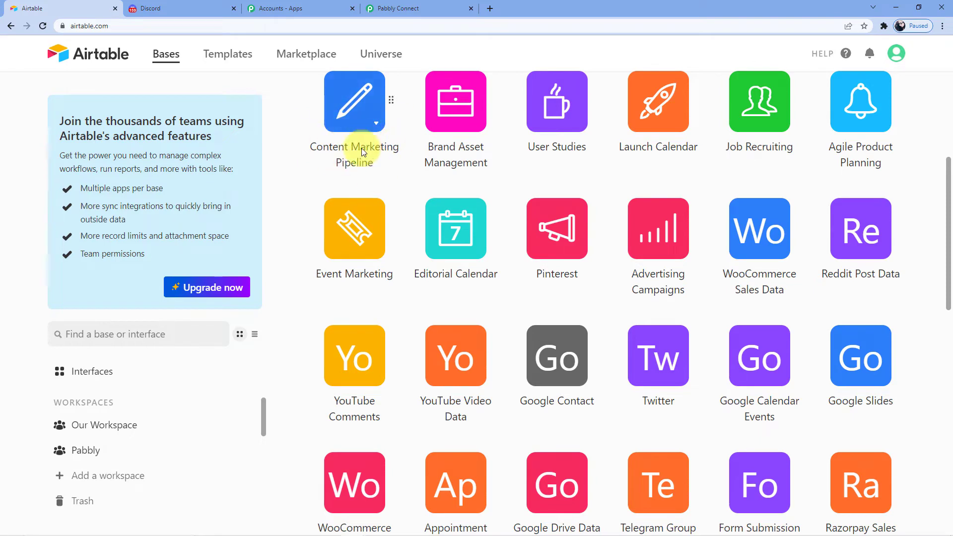
scroll(481, 234, "down", 3)
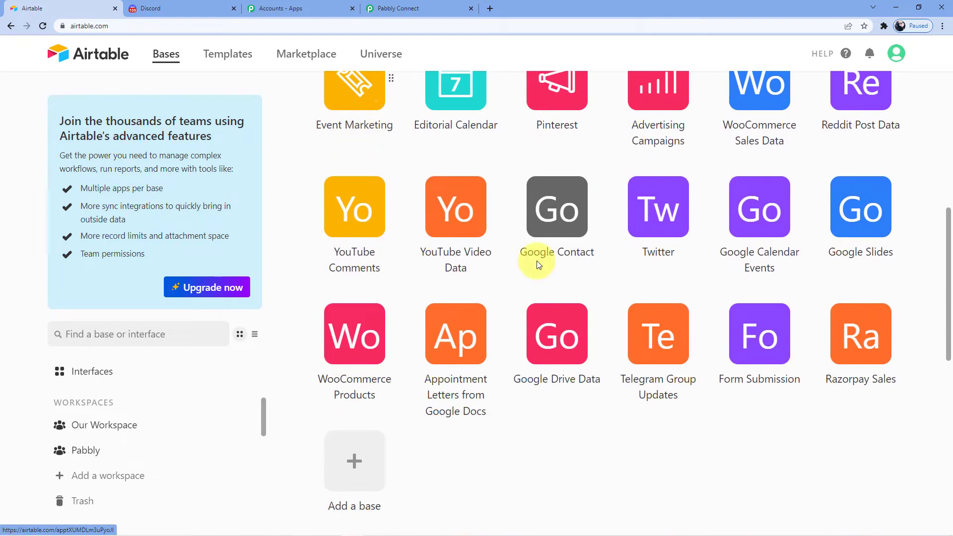
left_click(656, 353)
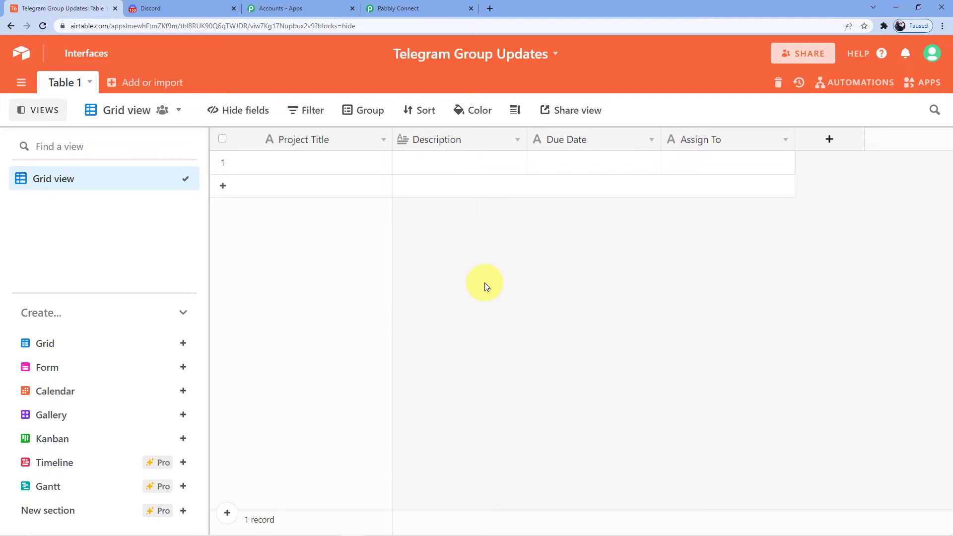
Step: Rename Table 1 to 'Telegram updates'
left_click(87, 83)
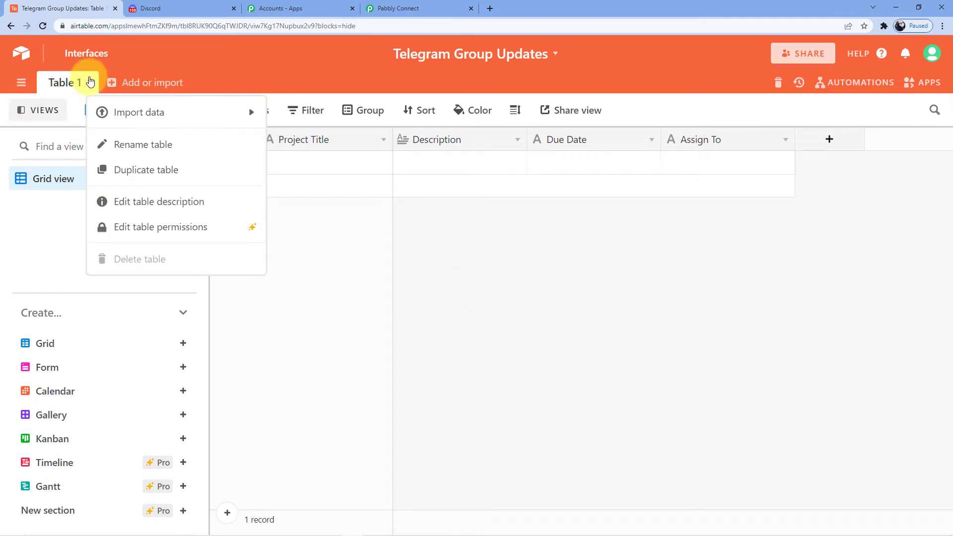
left_click(144, 142)
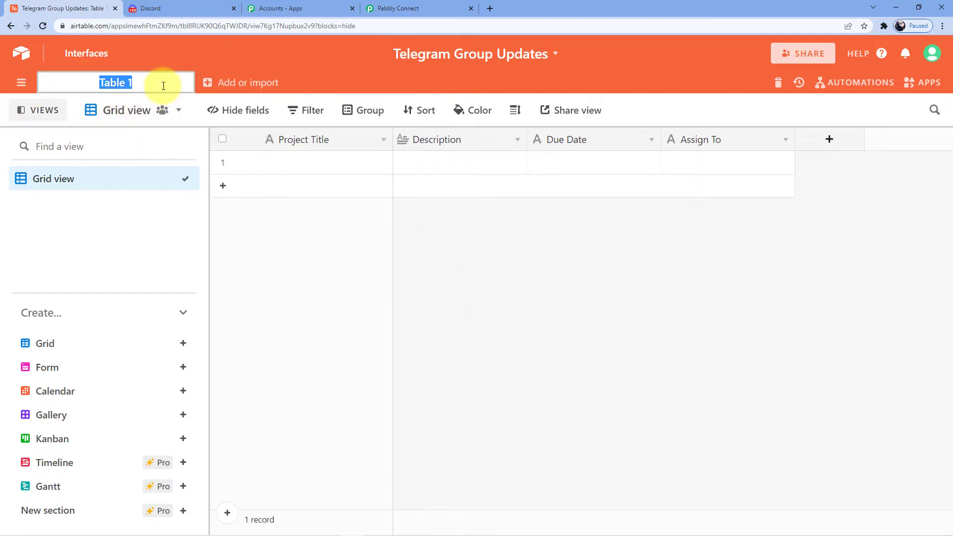
key("BackSpace")
type("Telegram updates")
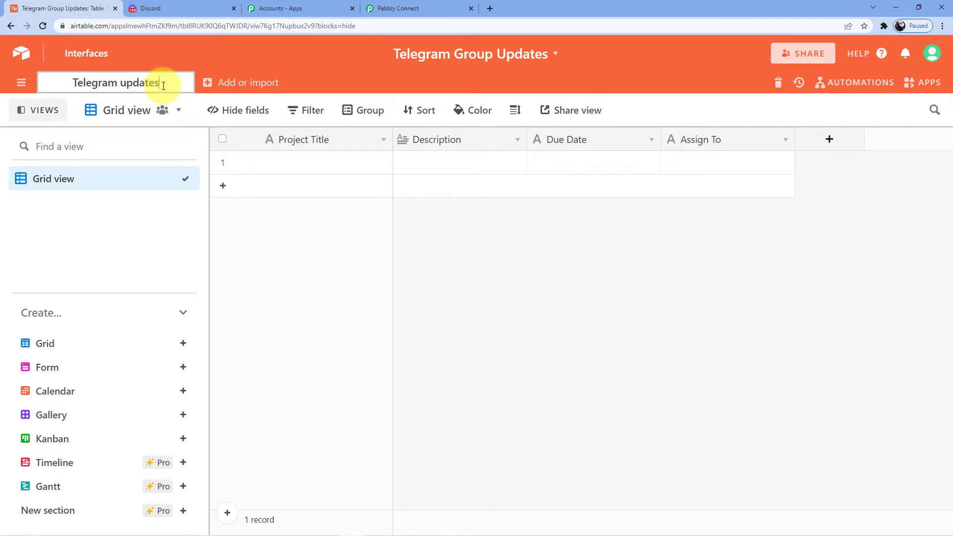
left_click(494, 247)
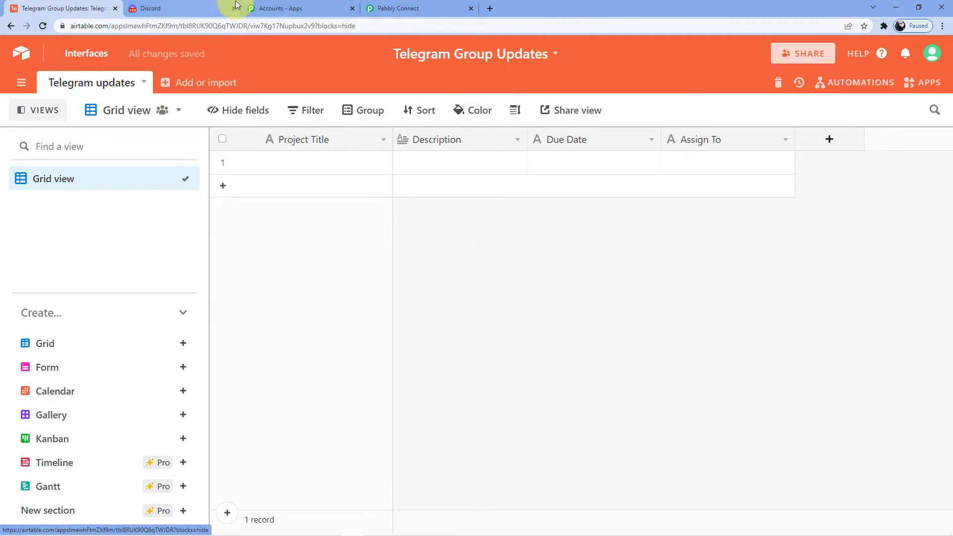
left_click(393, 9)
Step: Pick Telegram Group Updates as the trigger base, confirming its Telegram updates table
left_click(312, 185)
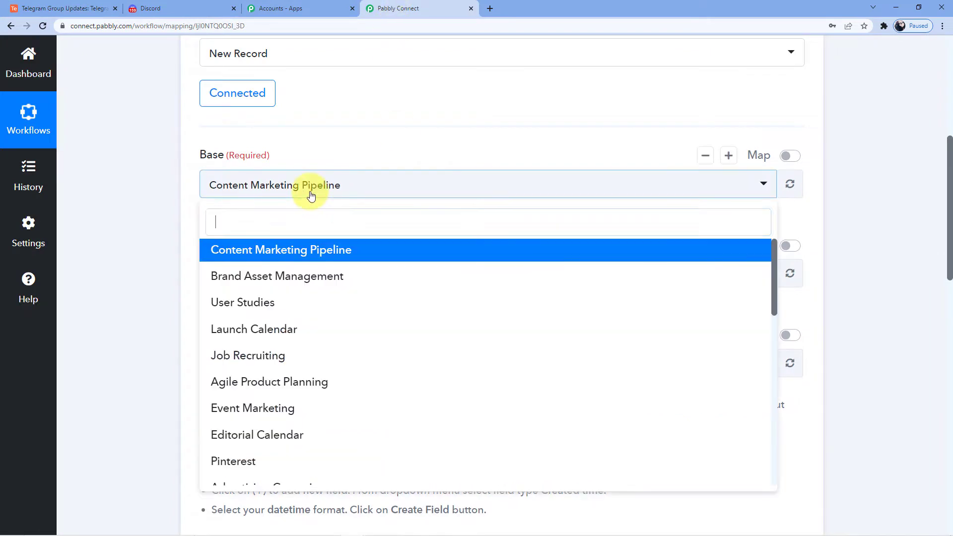
type("Teleg")
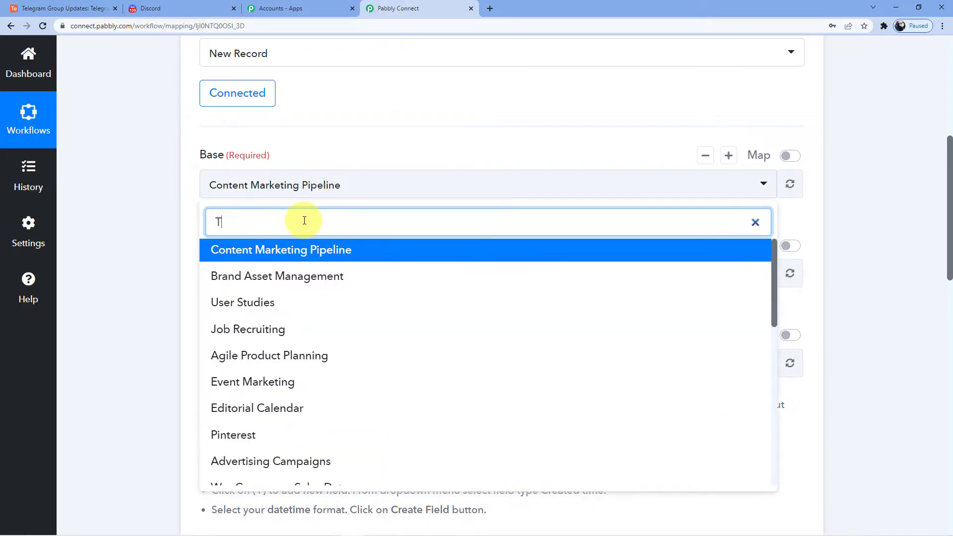
left_click(268, 251)
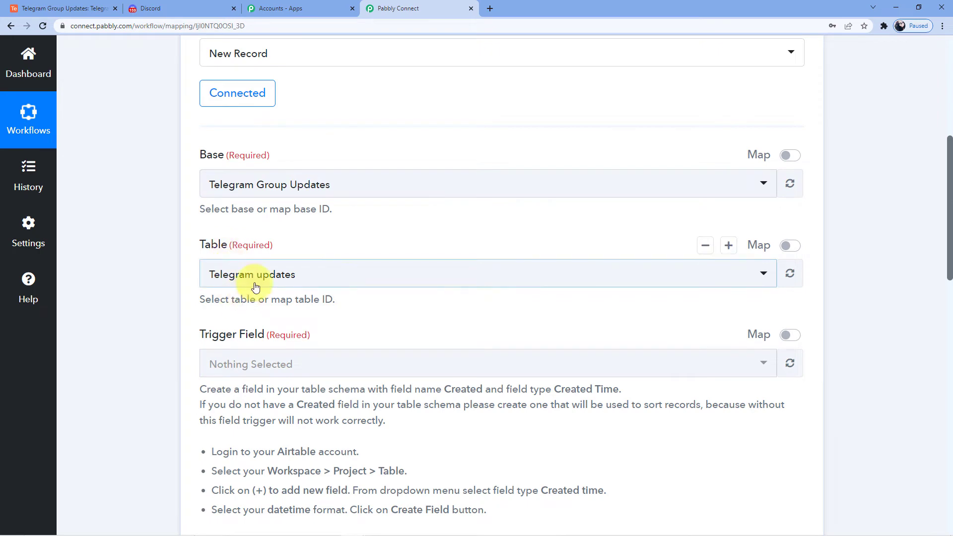
left_click(69, 9)
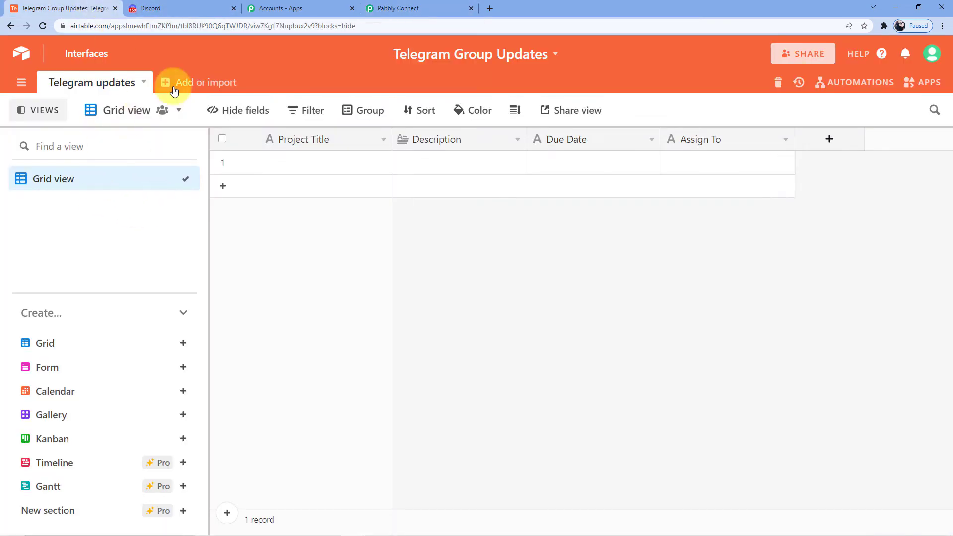
left_click(392, 9)
scroll(372, 257, "down", 3)
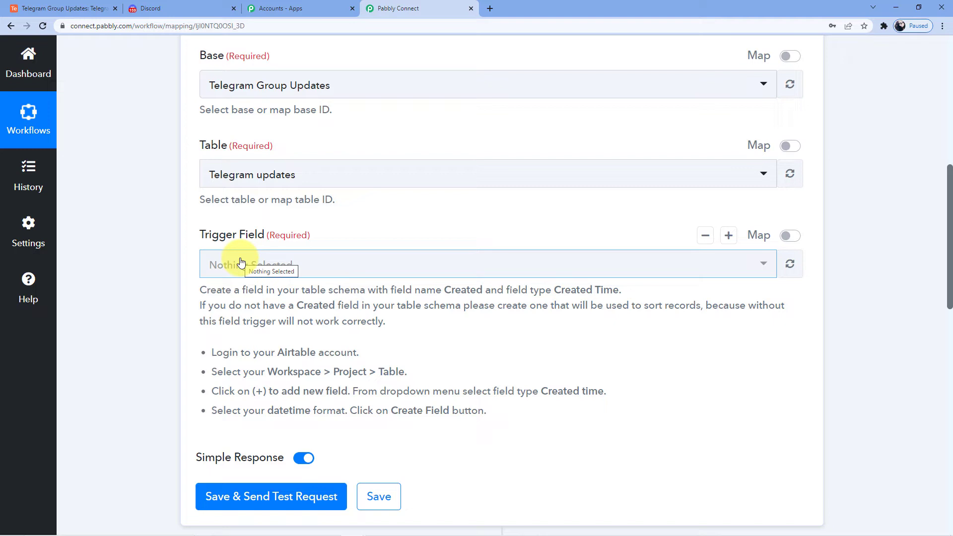
Step: Highlight the Trigger Field instructions for adding a Created field, then switch to Airtable
scroll(278, 233, "down", 2)
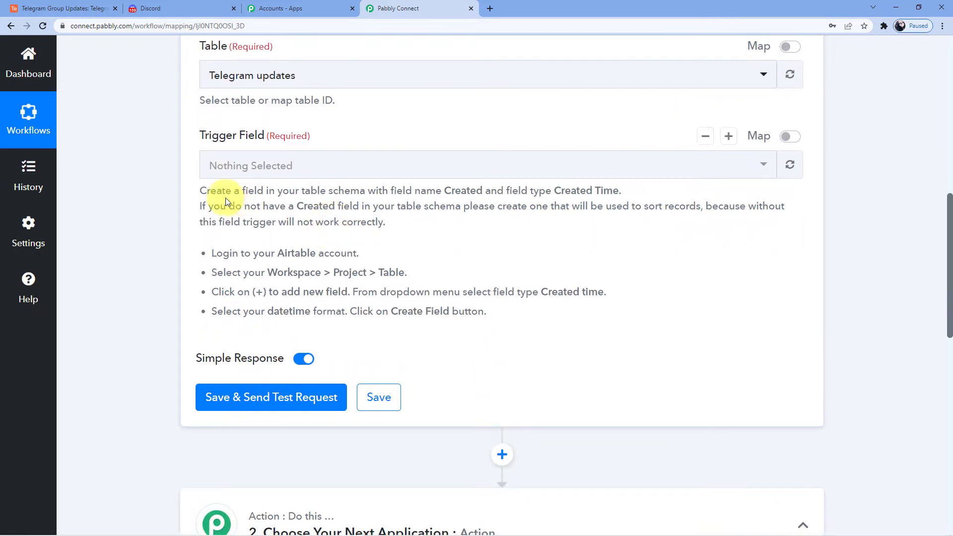
left_click_drag(209, 252, 491, 311)
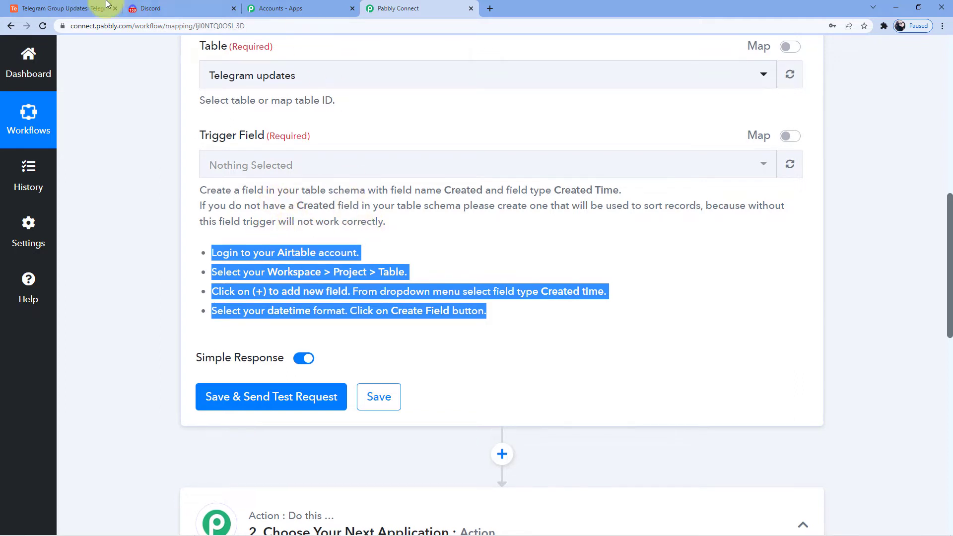
left_click(67, 5)
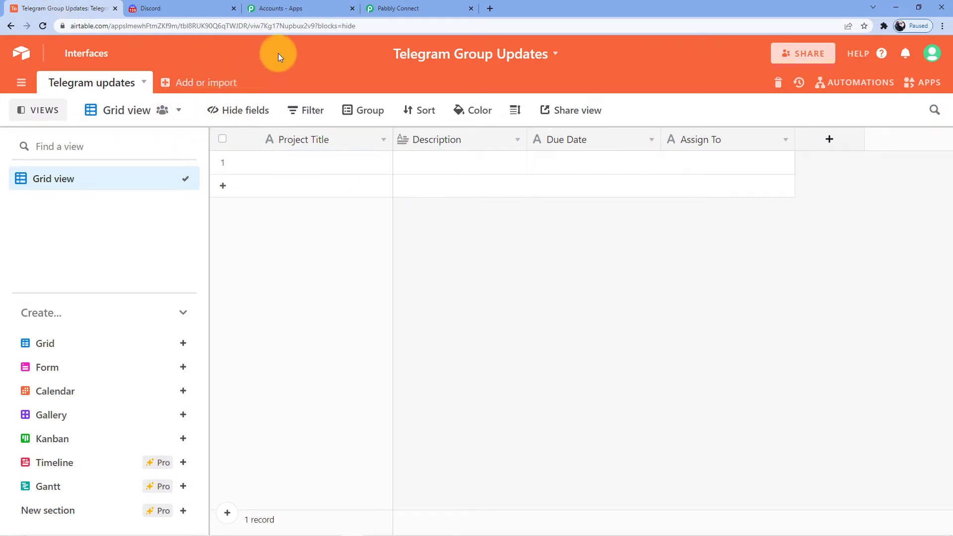
Step: Enter 'Pabbly Connect' as row 1's title with description 'It is a new automation and integraton software service'
left_click(296, 163)
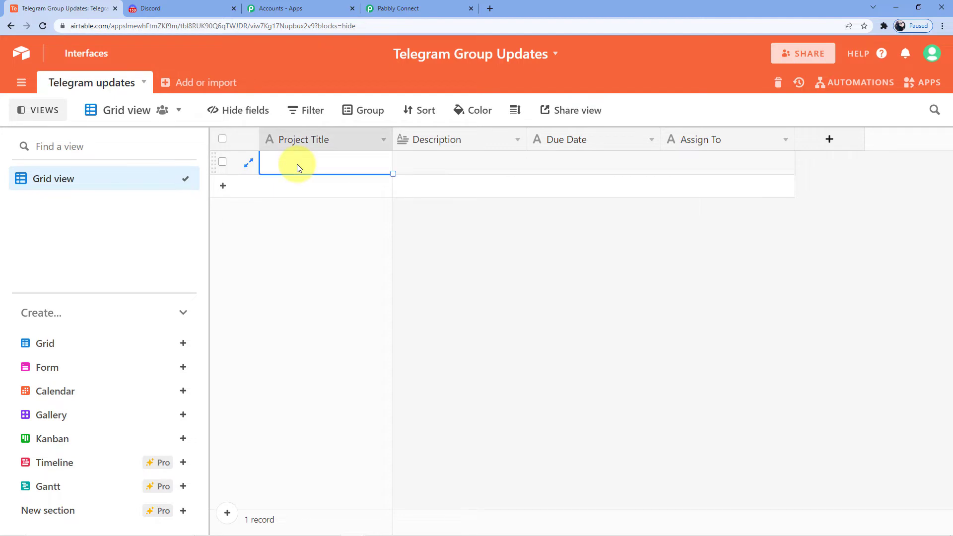
type("Pa")
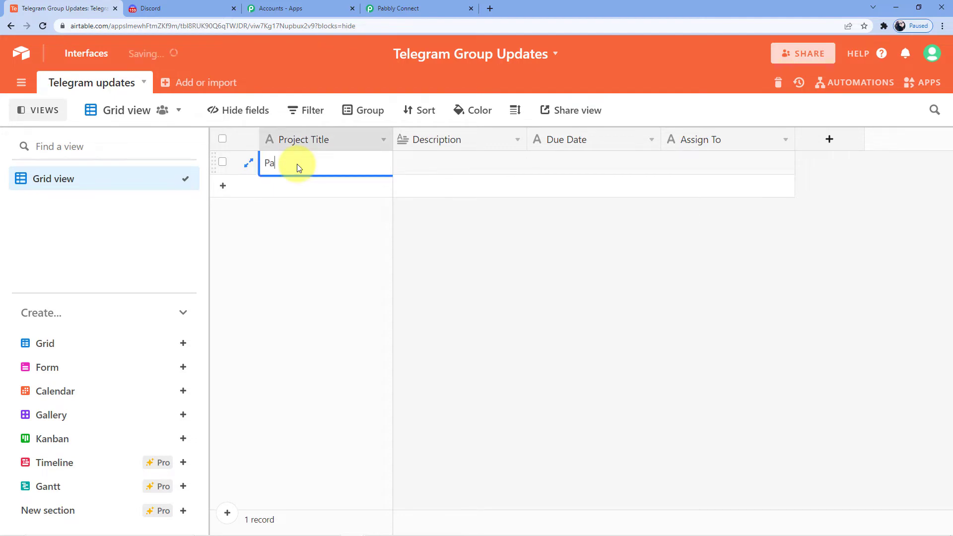
type("bbly connect")
key("Delete")
type("C")
left_click(460, 164)
type("It is a ")
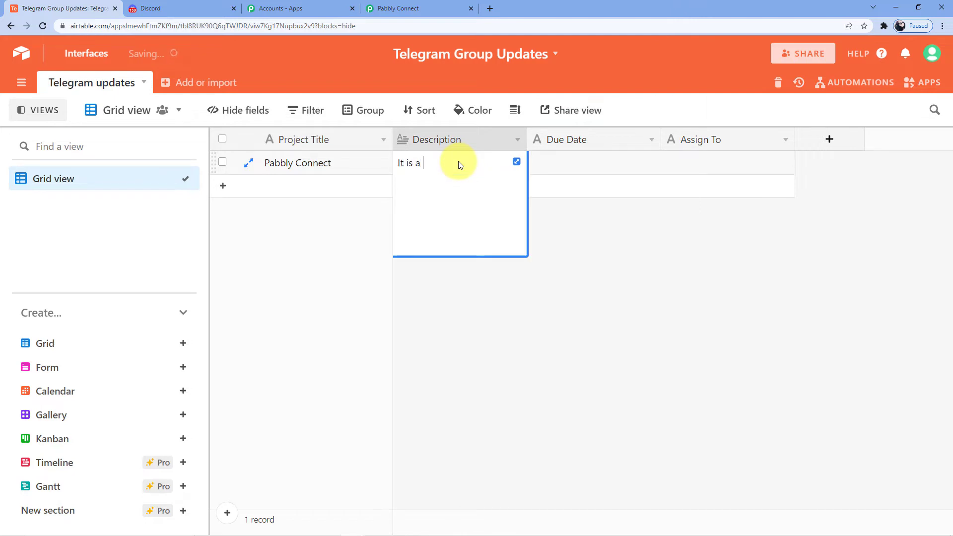
type("new automation and integra")
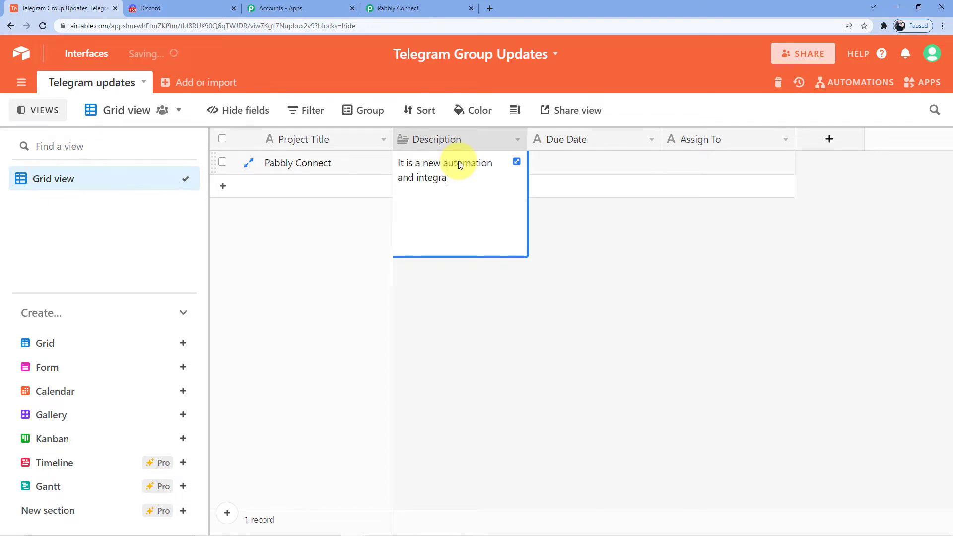
type("ton software service")
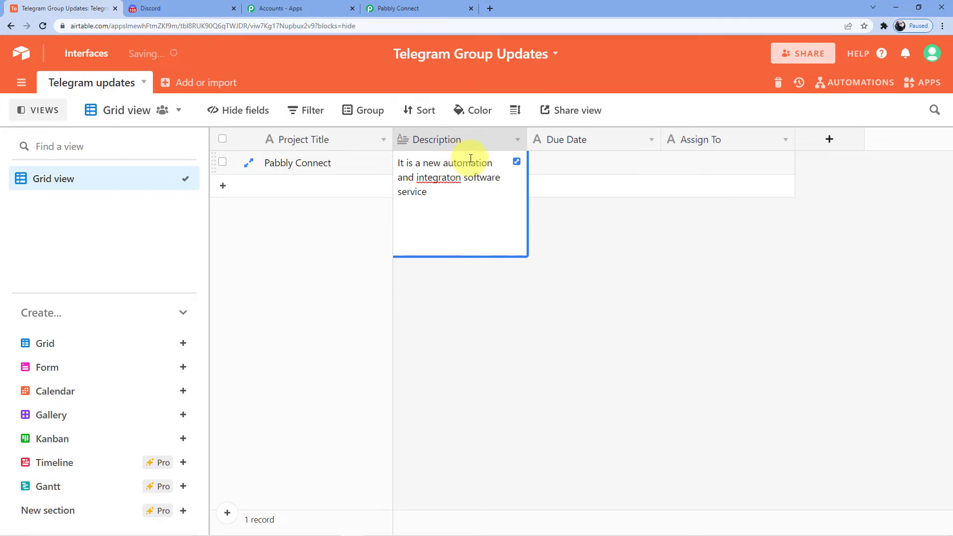
Step: Set row 1's due date to 10/02/2022 and fill in the assignee's name
left_click(593, 164)
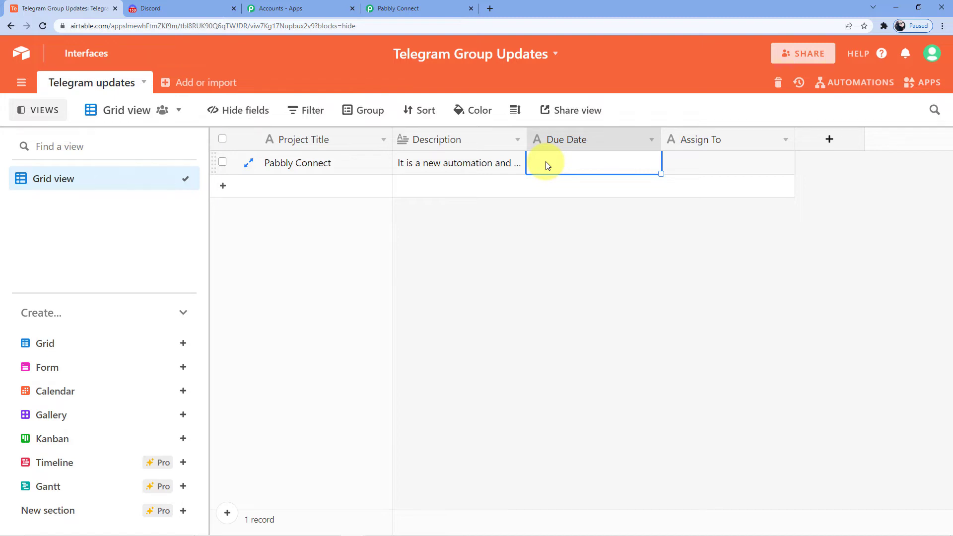
type("10")
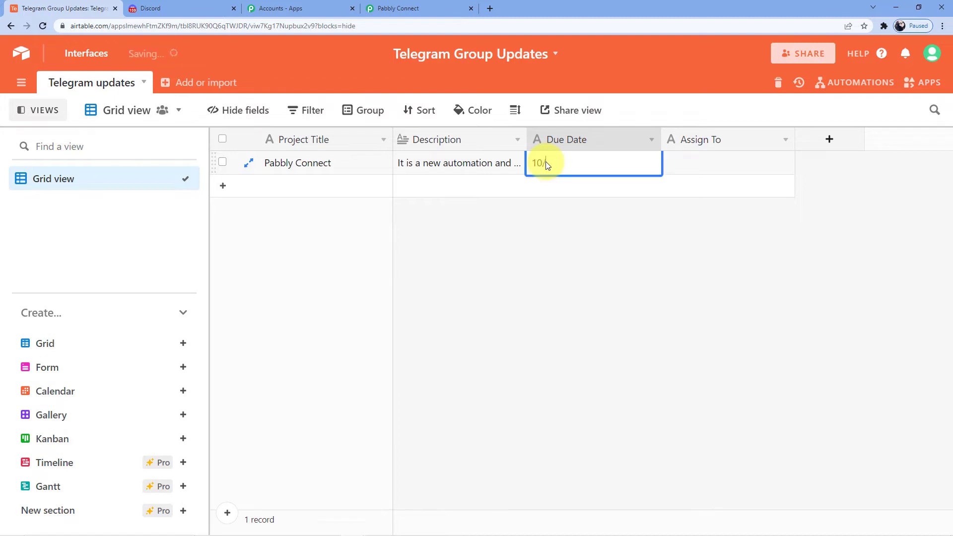
type("/02/2022")
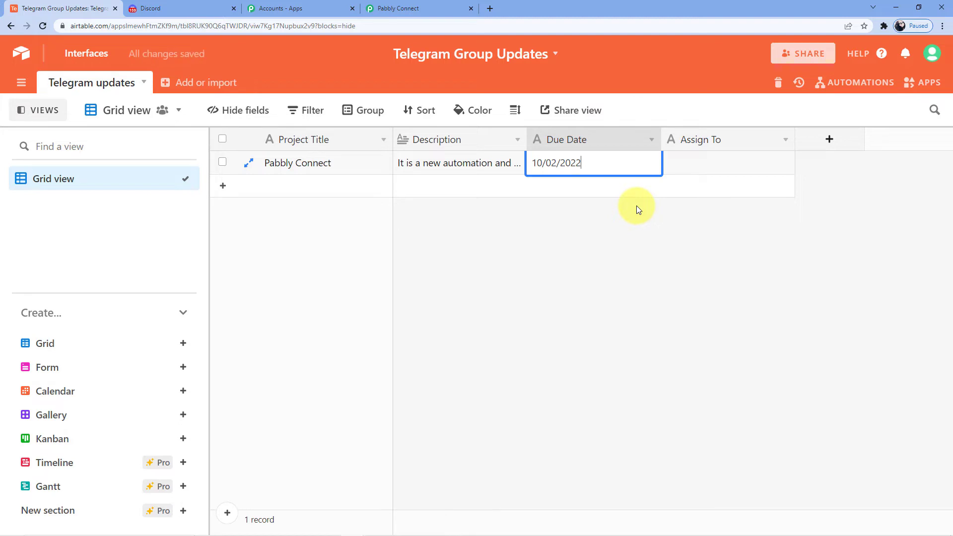
left_click(688, 159)
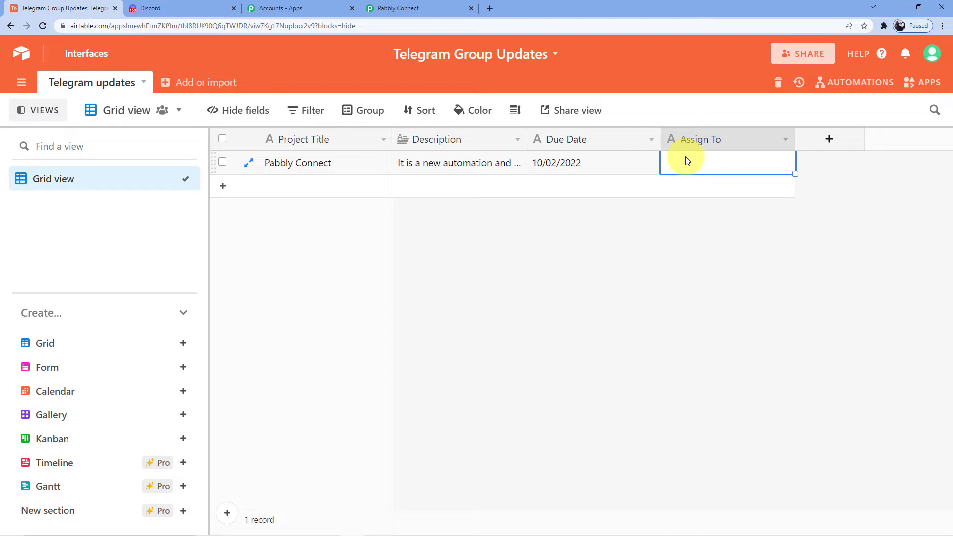
type("Mu")
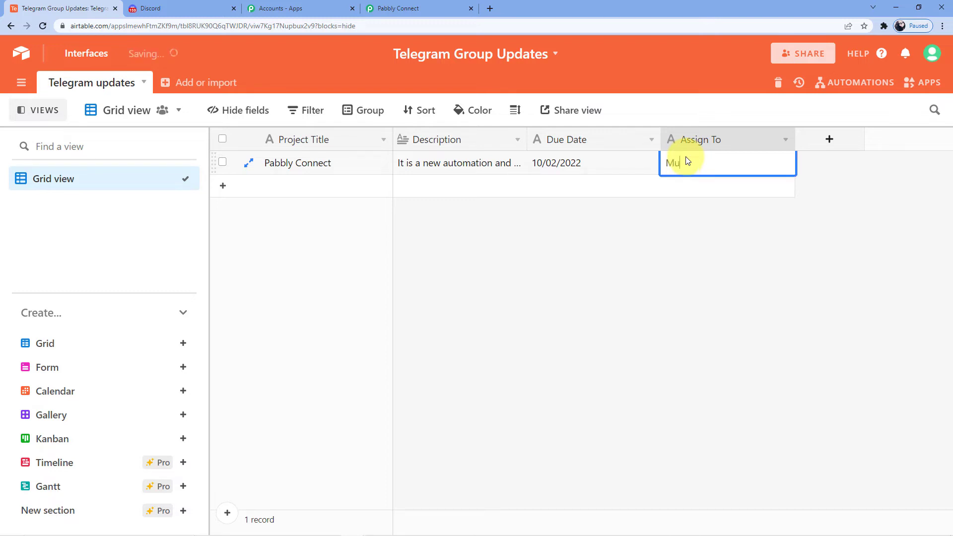
type("kesh")
left_click(686, 200)
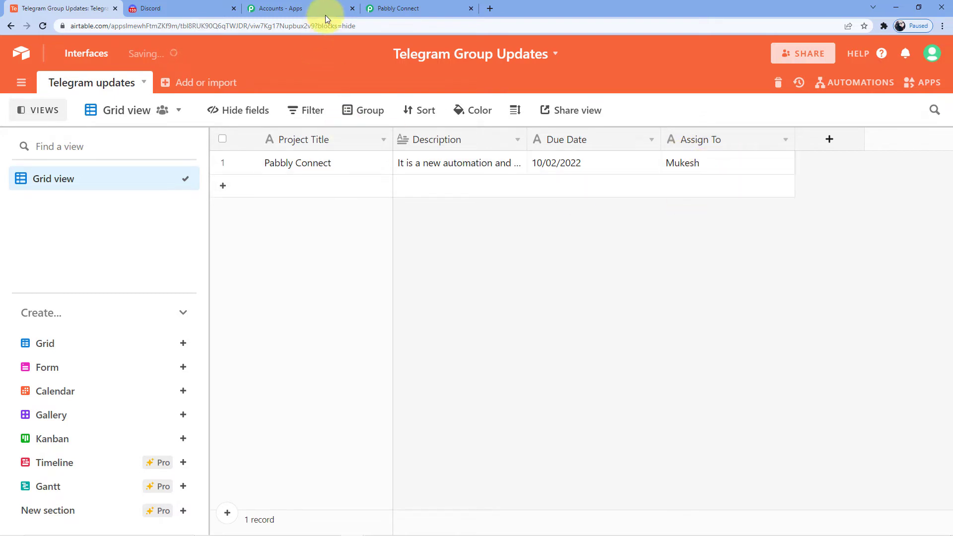
left_click(397, 8)
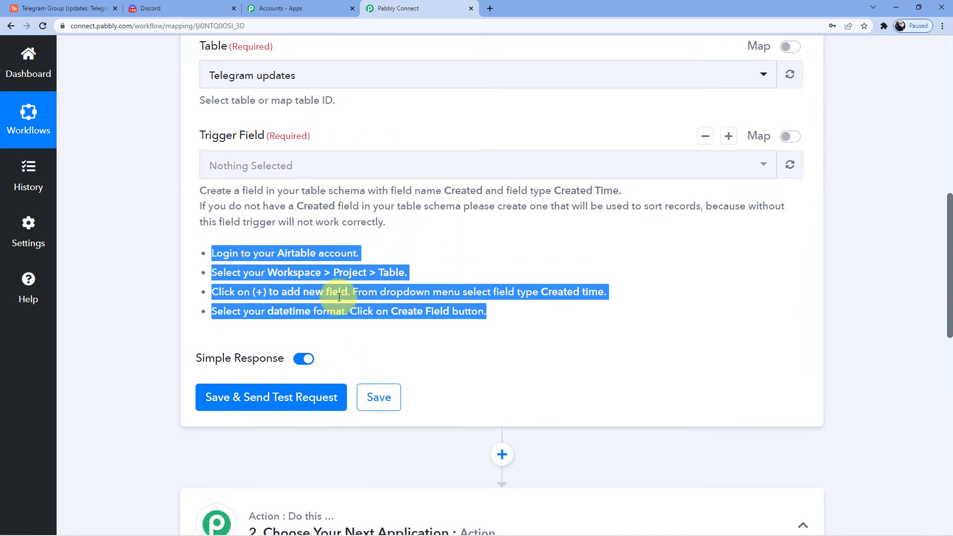
Step: Start a new Airtable field named 'Telegram Group field', checking Pabbly Connect's field instructions
left_click(104, 4)
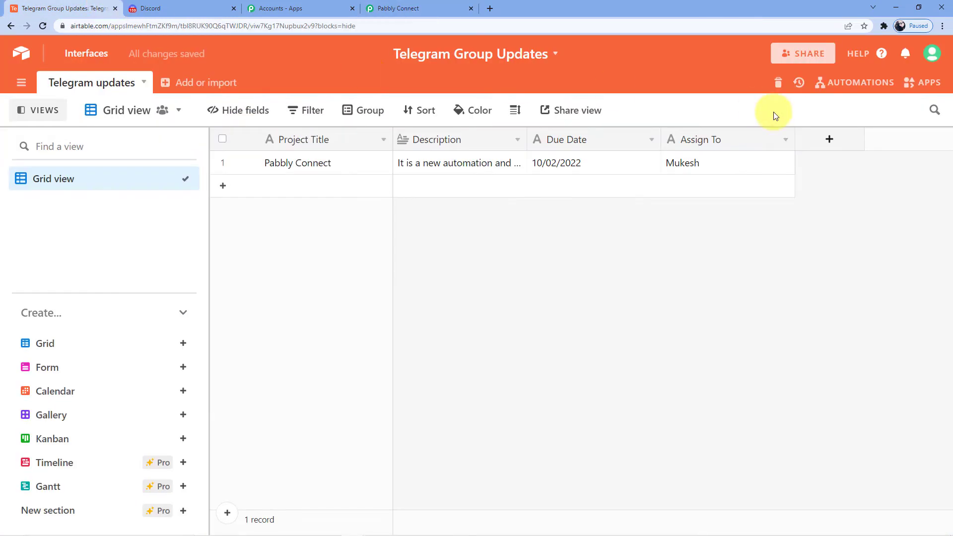
left_click(828, 138)
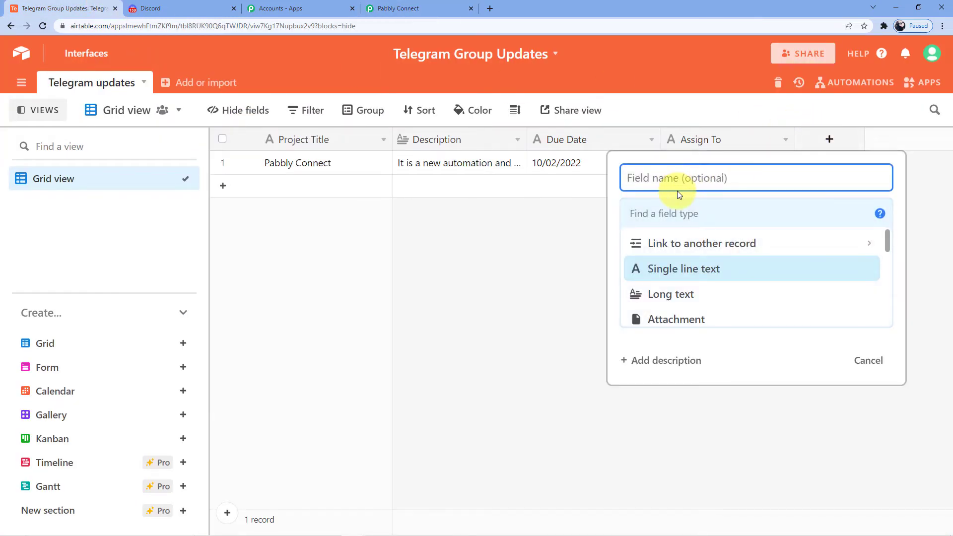
type("Telegram")
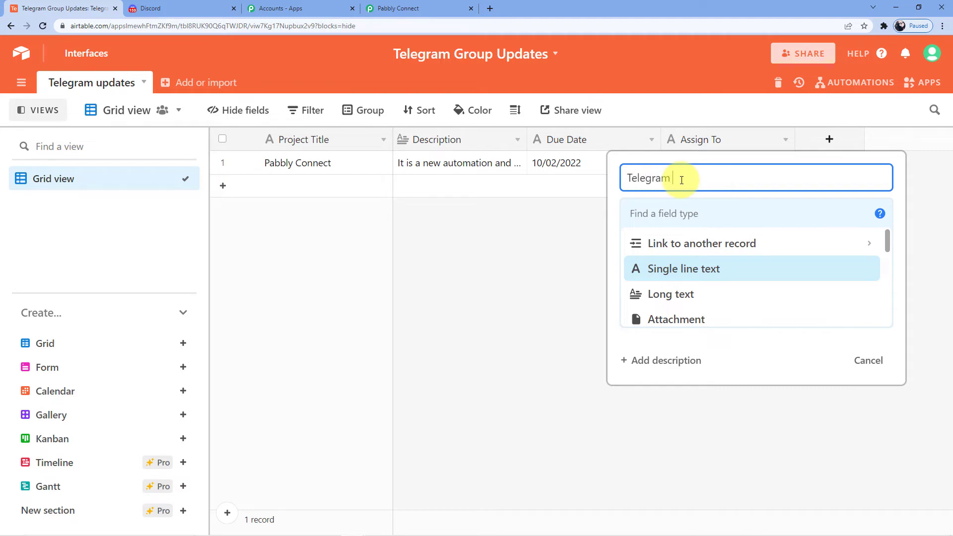
type(" Group field")
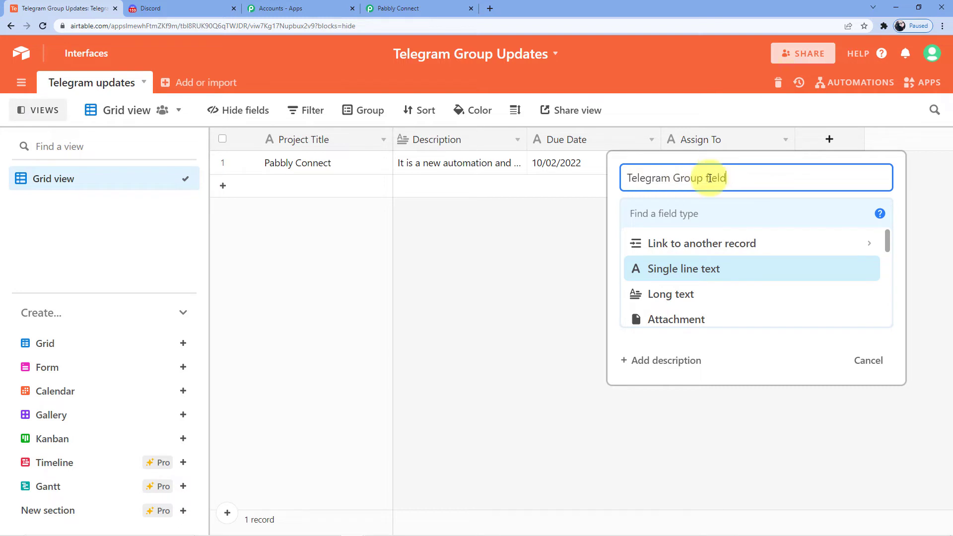
key("Return")
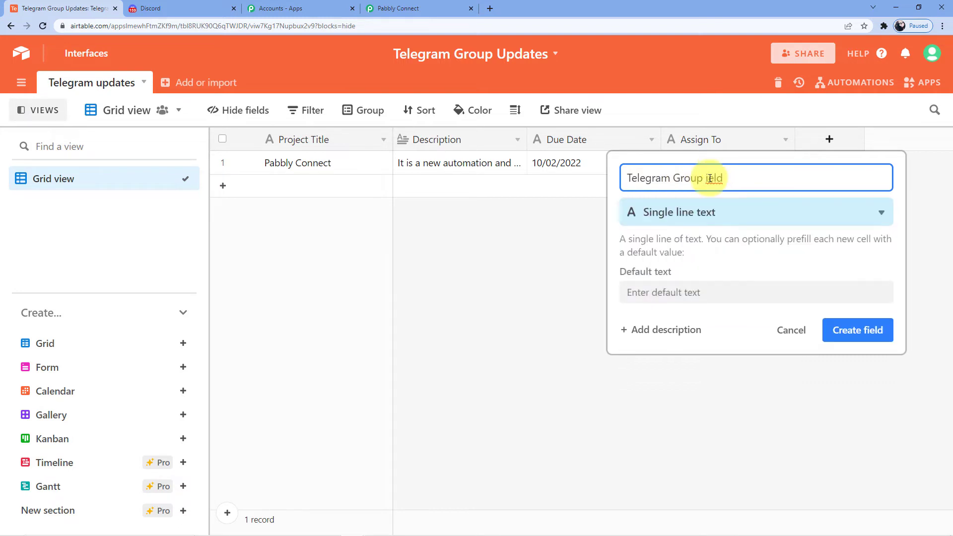
left_click(400, 8)
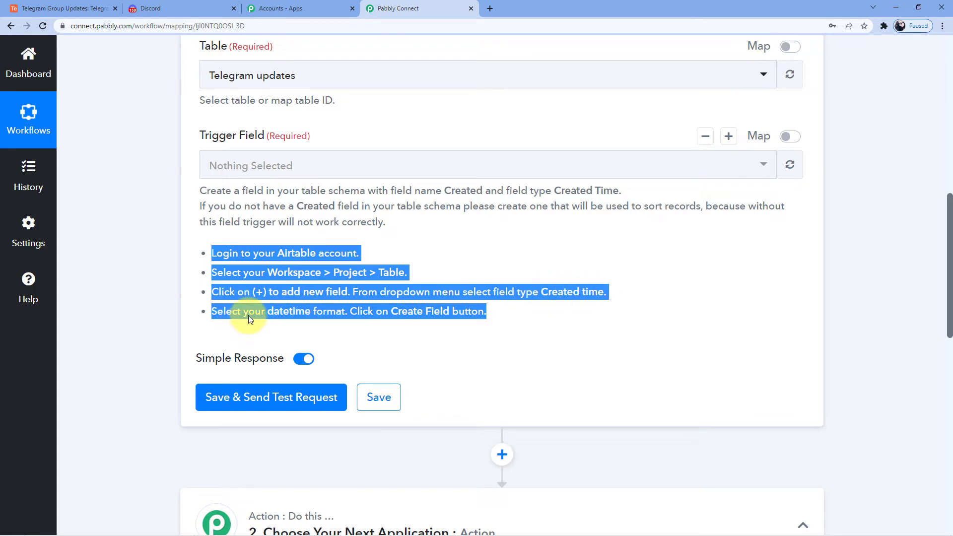
left_click(342, 312)
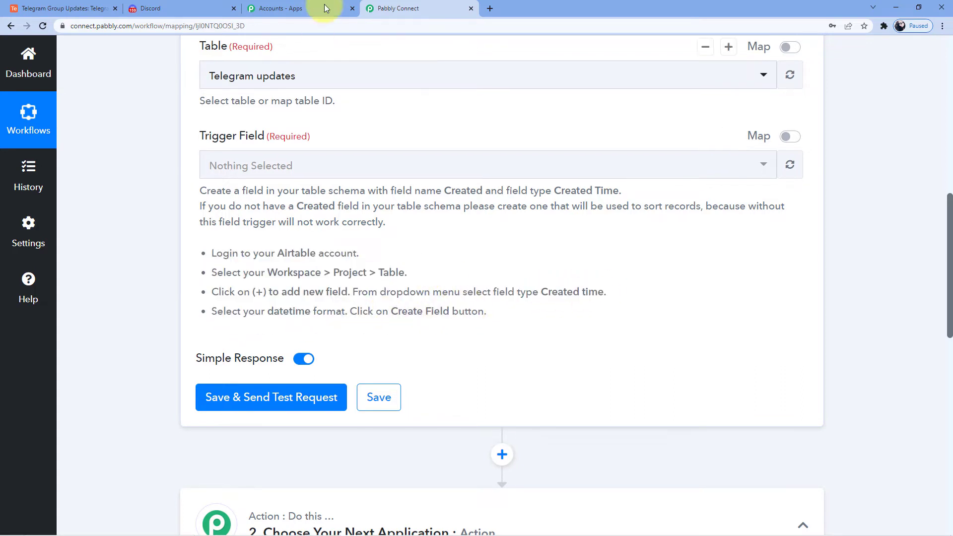
left_click(62, 8)
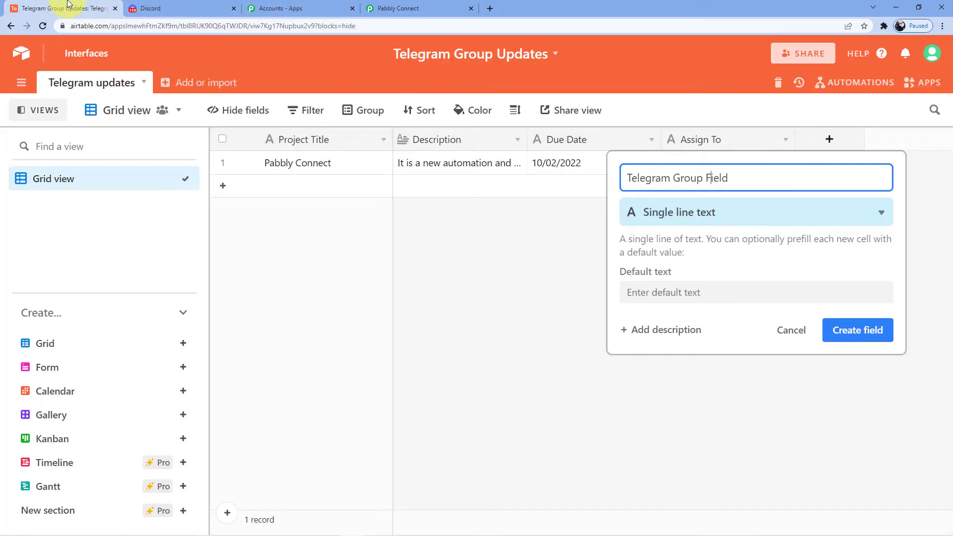
Step: Make the field a Created time type using GMT for all collaborators and create it
left_click(685, 223)
type("Create")
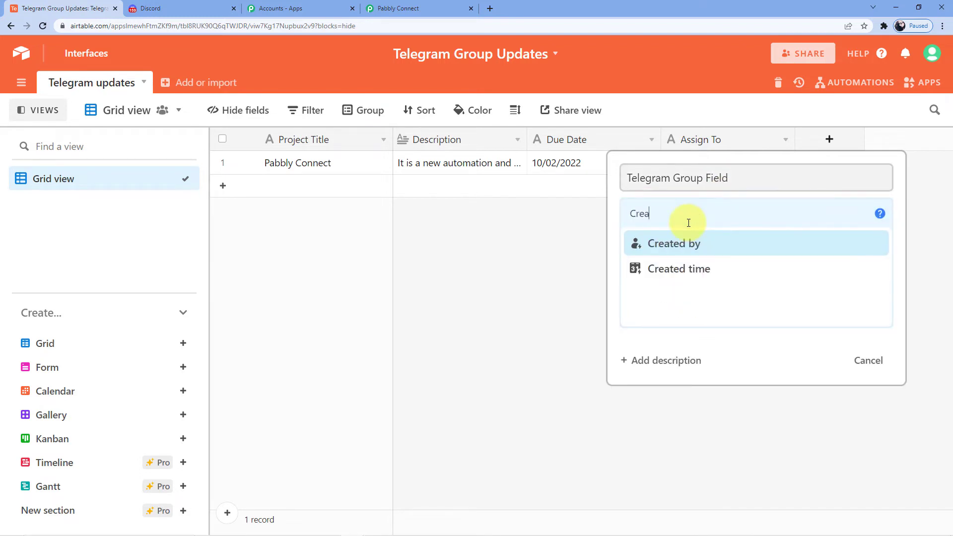
left_click(666, 277)
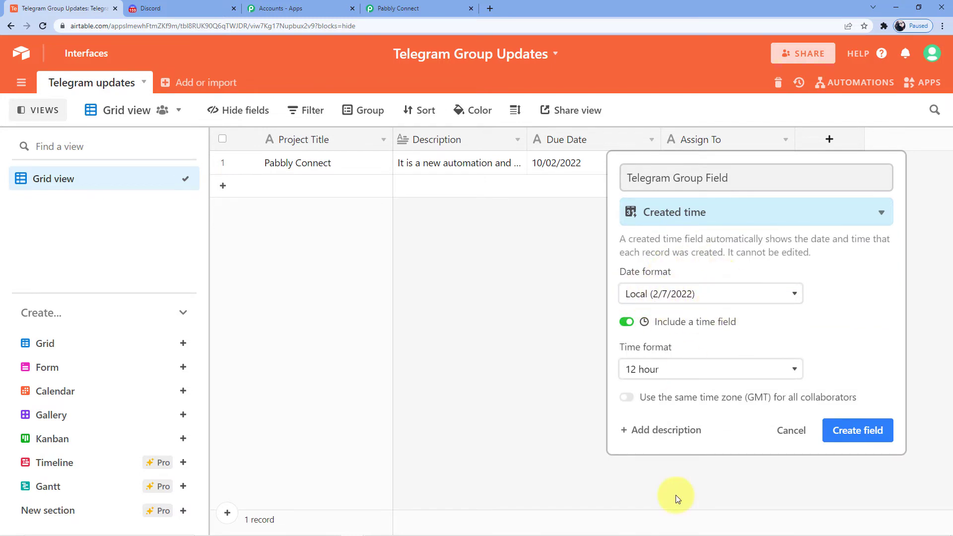
left_click(628, 398)
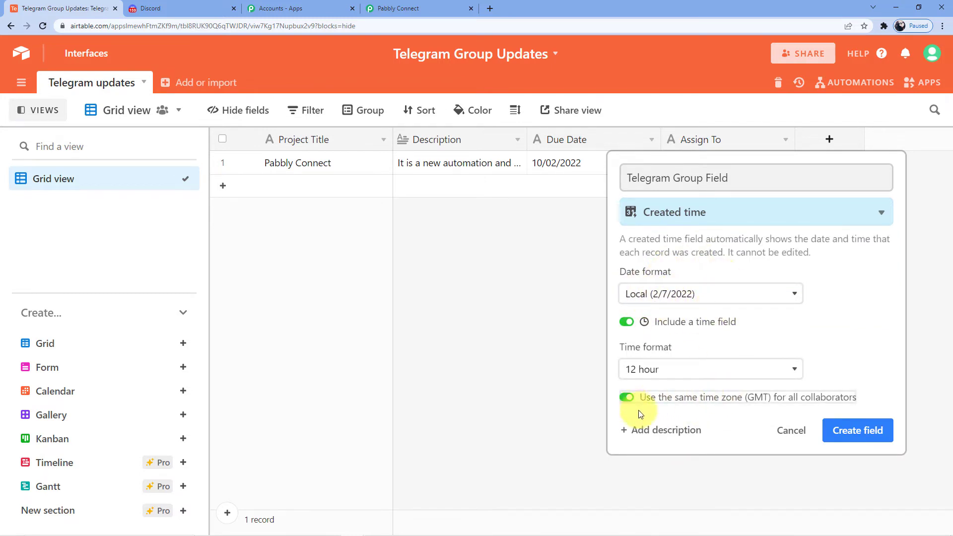
left_click(859, 436)
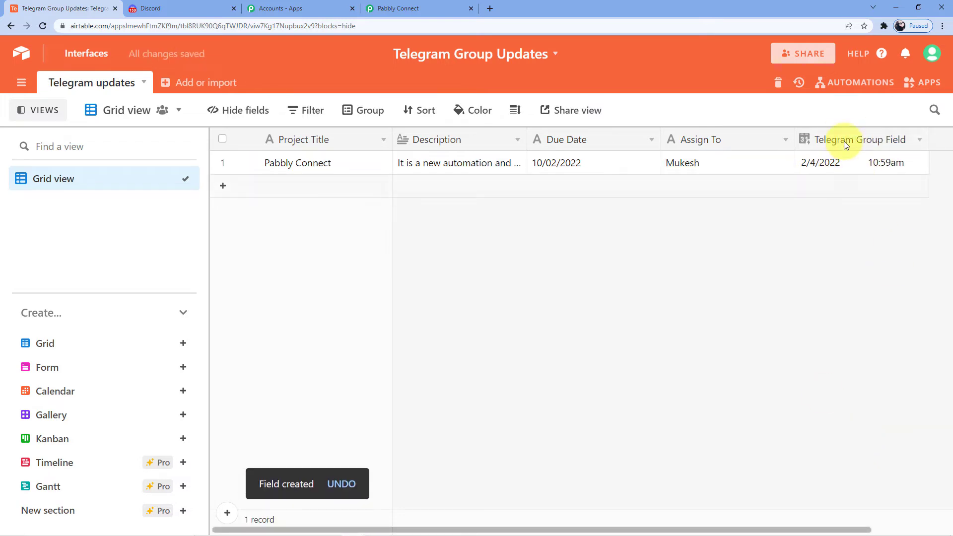
left_click(434, 6)
Step: Reload the Airtable trigger's field list so Telegram Group Field becomes available
scroll(347, 223, "up", 1)
left_click(465, 224)
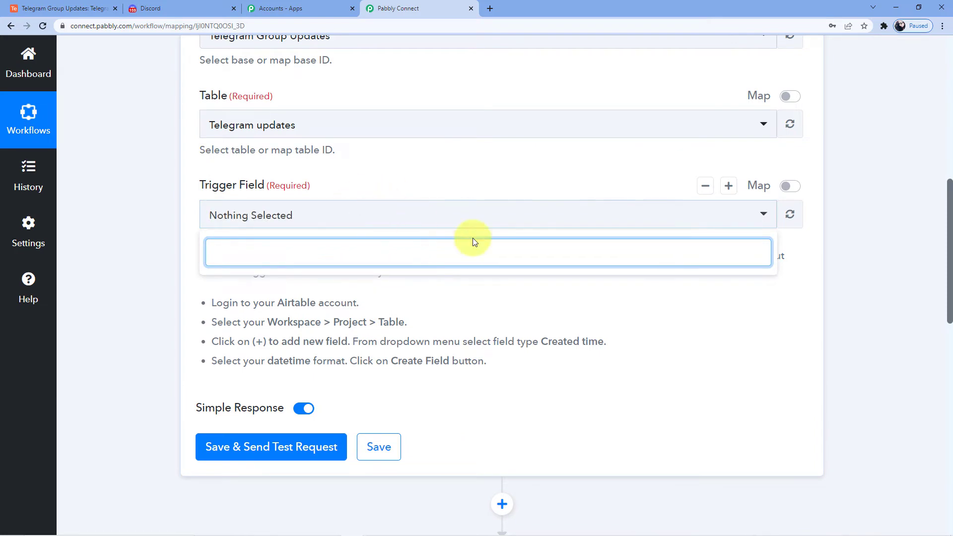
left_click(736, 215)
left_click(790, 213)
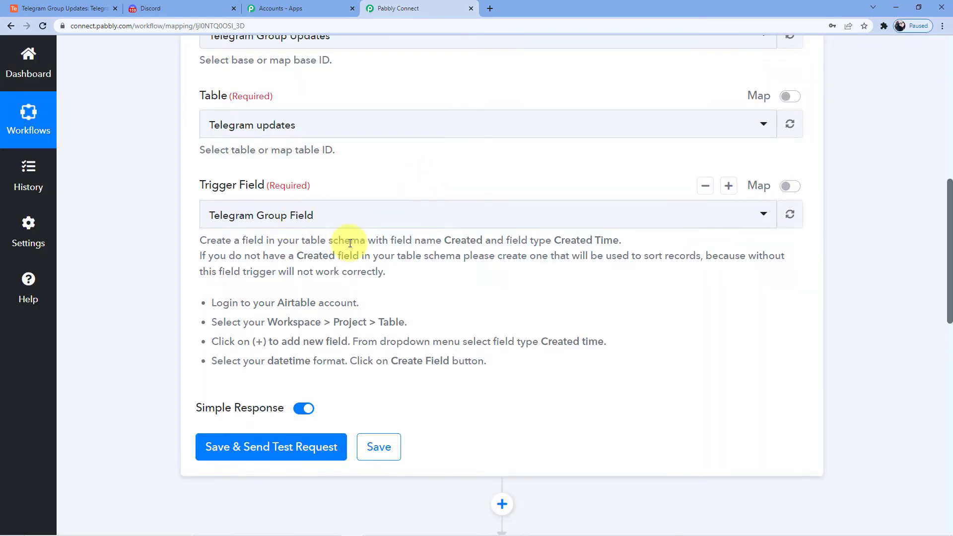
left_click(65, 8)
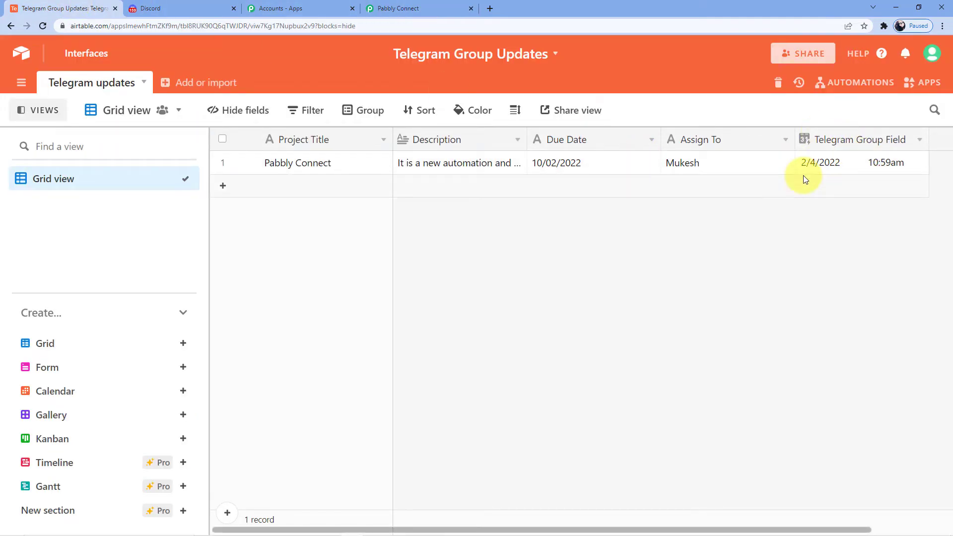
left_click(397, 7)
Step: Save the trigger and review the test response's record fields and Telegram Group Field timestamp
scroll(309, 273, "down", 3)
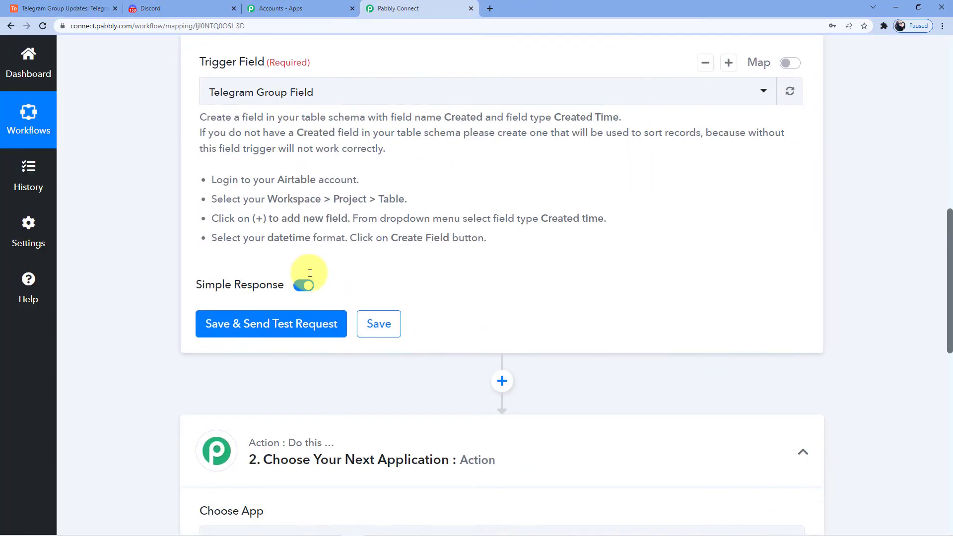
left_click(265, 313)
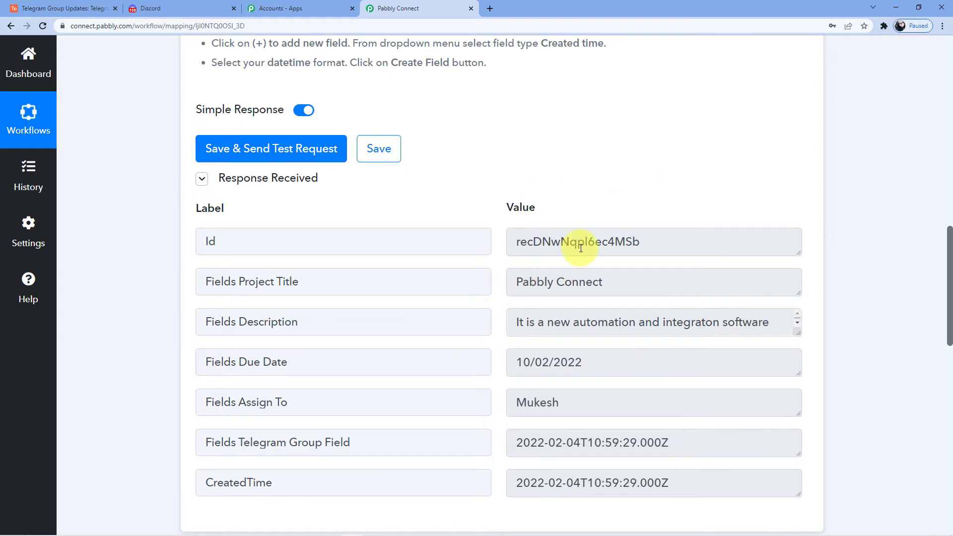
scroll(567, 286, "down", 2)
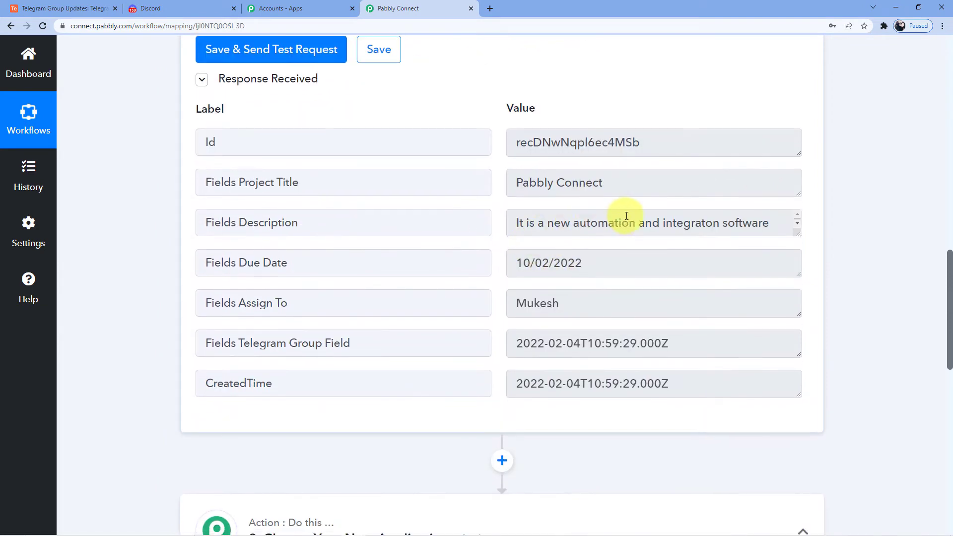
left_click_drag(798, 234, 802, 258)
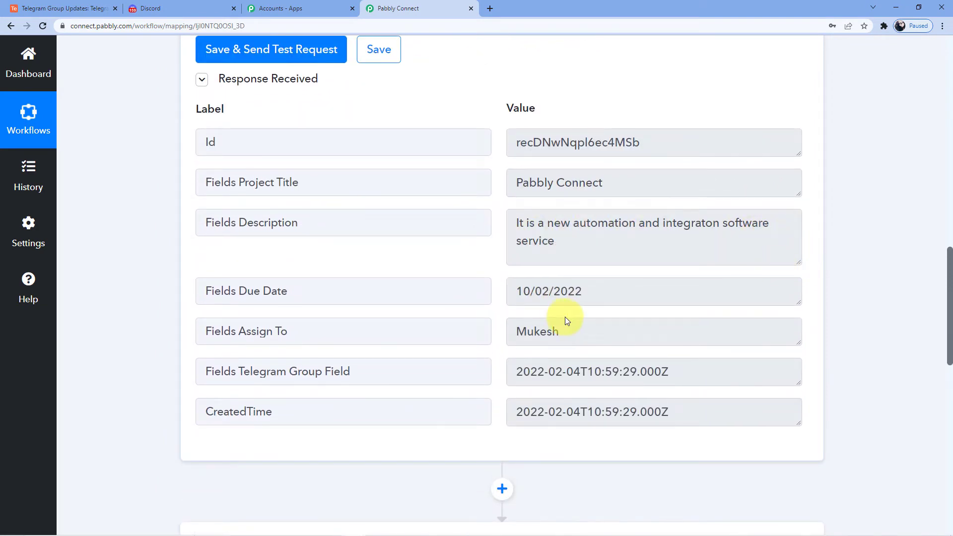
scroll(563, 318, "down", 2)
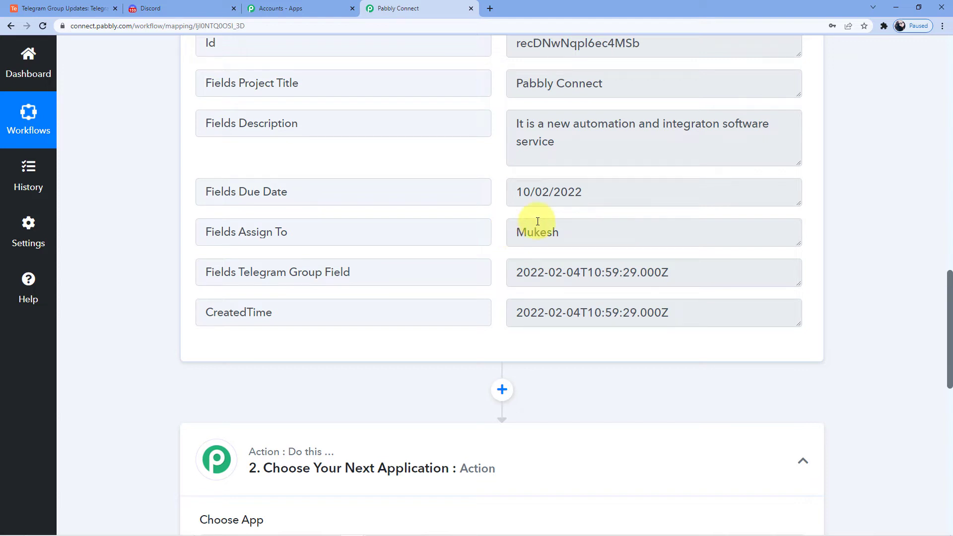
scroll(510, 228, "down", 2)
scroll(353, 142, "down", 4)
Step: Set the next action to Discord with the Send Channel Message (HTML) event
left_click(313, 246)
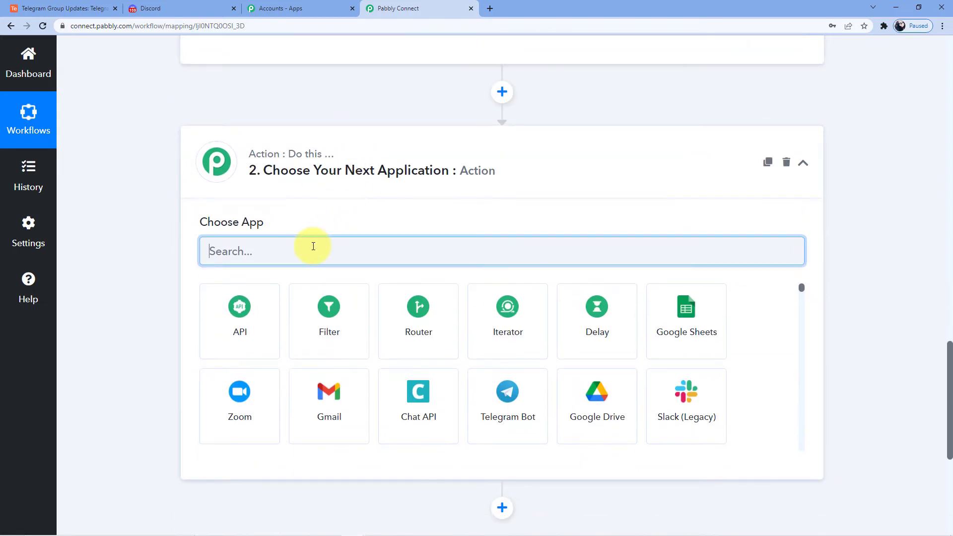
type("Discord")
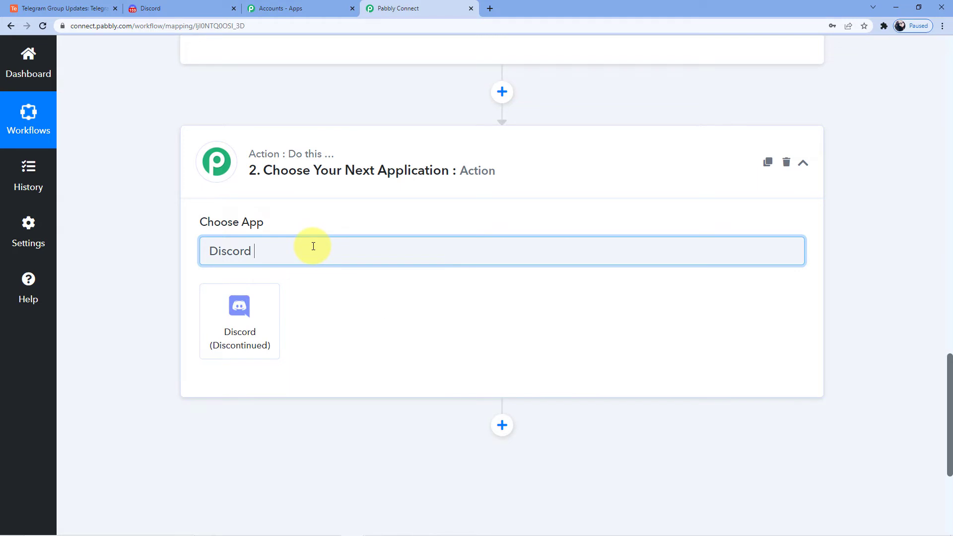
left_click(264, 330)
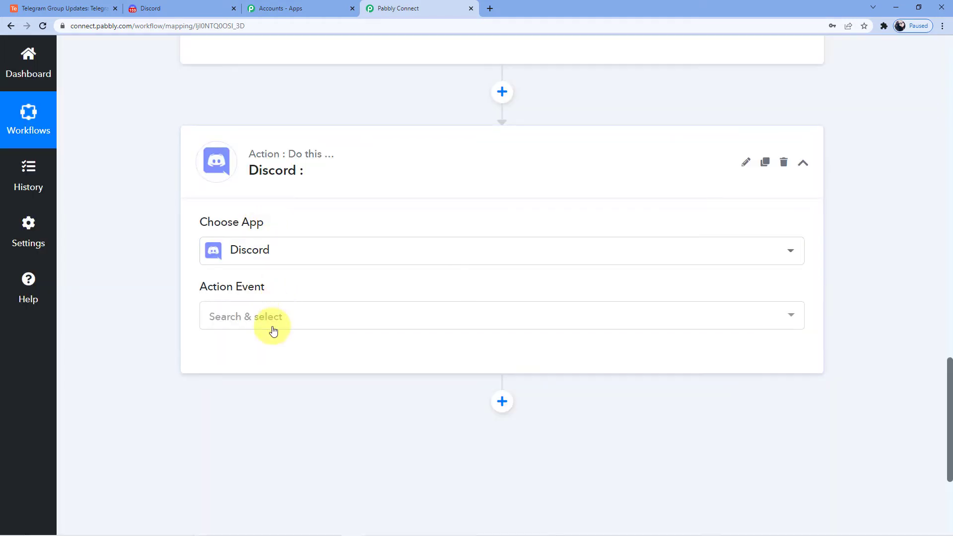
left_click(272, 326)
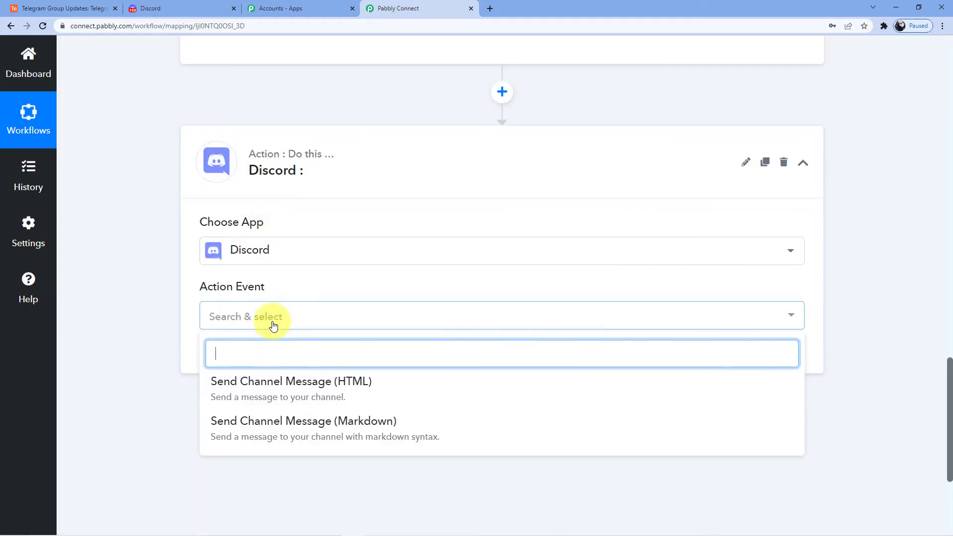
left_click(296, 399)
Step: Connect the Discord action, then open the Pabbly Team server in Discord
left_click(245, 360)
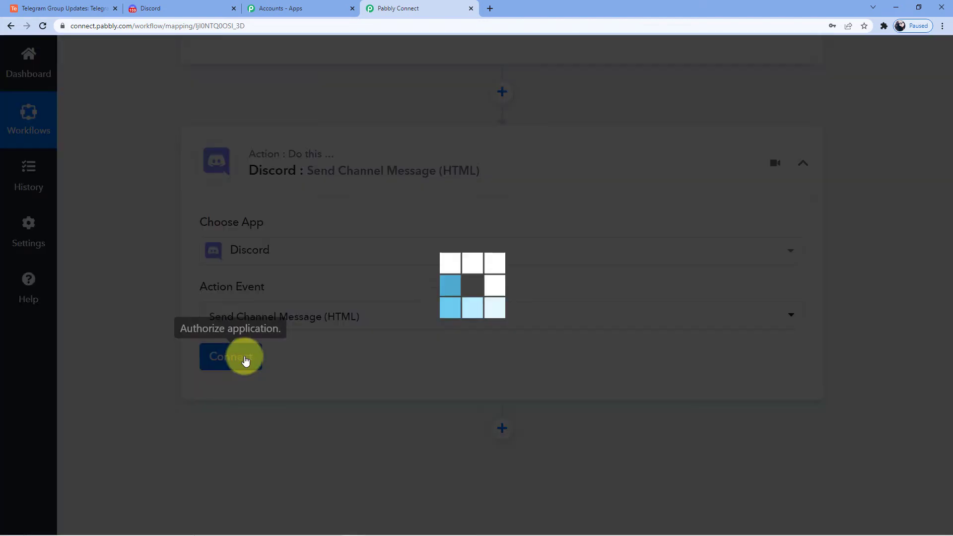
scroll(355, 212, "down", 4)
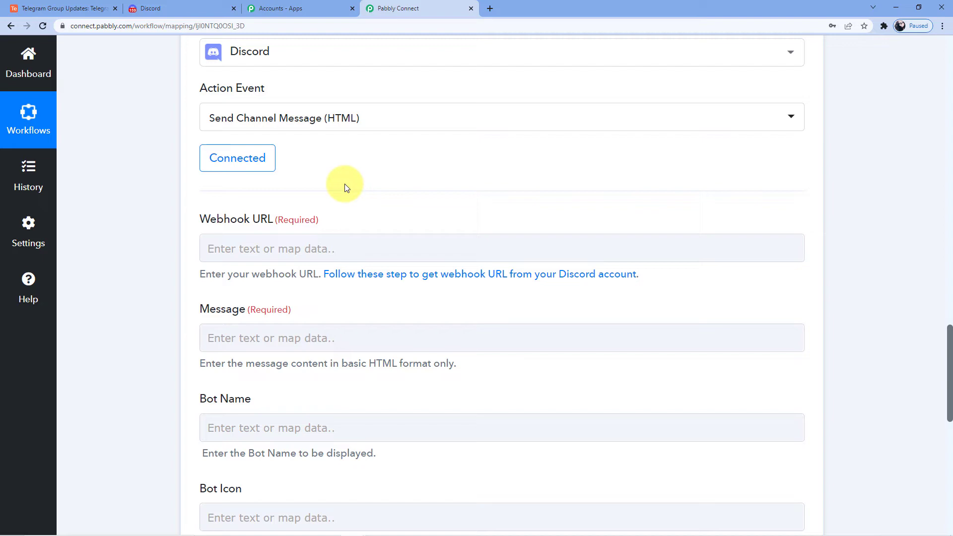
left_click(190, 5)
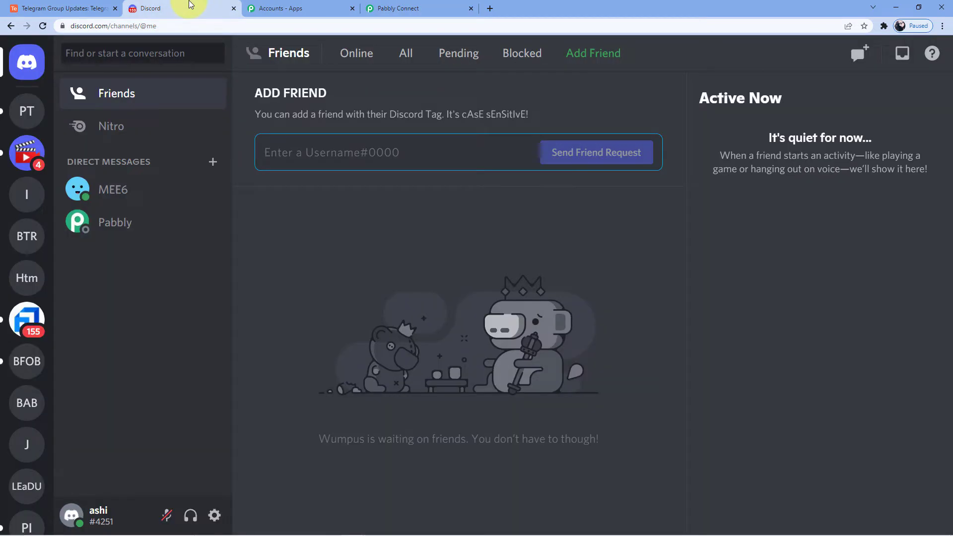
left_click(27, 112)
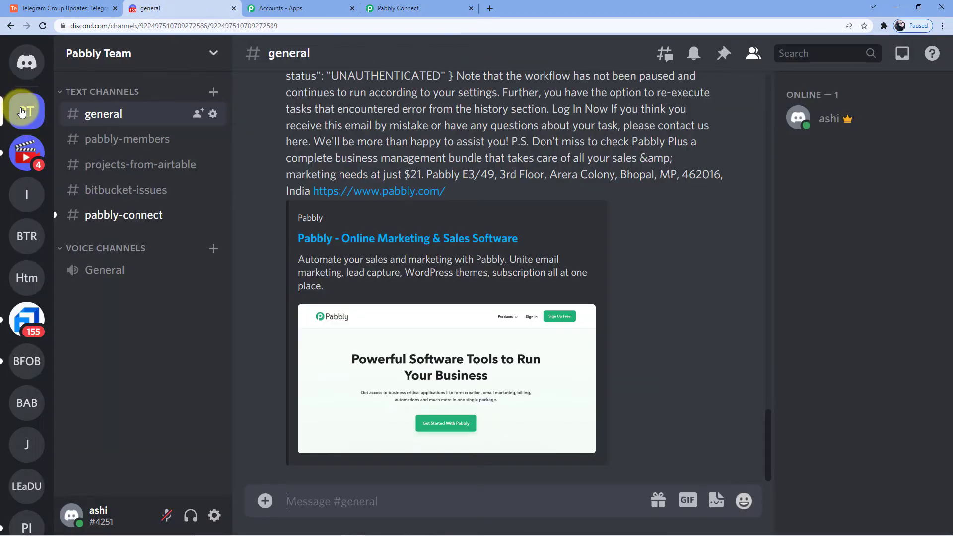
Step: Browse the other Discord servers, then settle on the Pabbly Team server
left_click(32, 154)
left_click(29, 201)
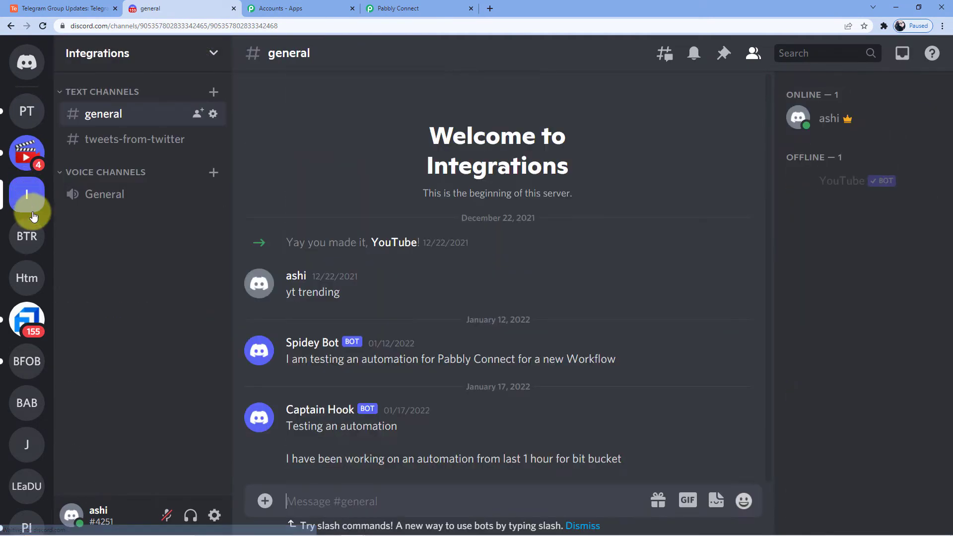
left_click(27, 236)
left_click(27, 277)
left_click(30, 361)
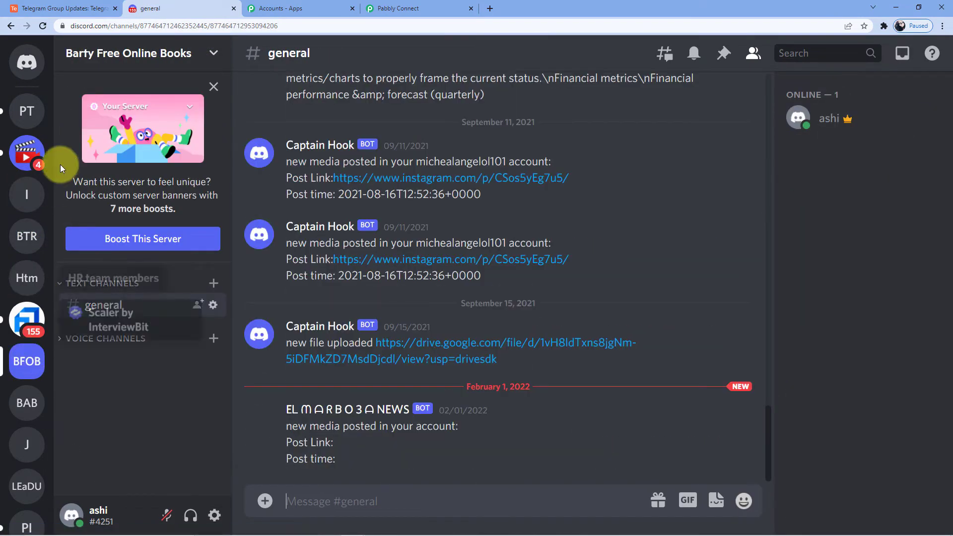
left_click(28, 114)
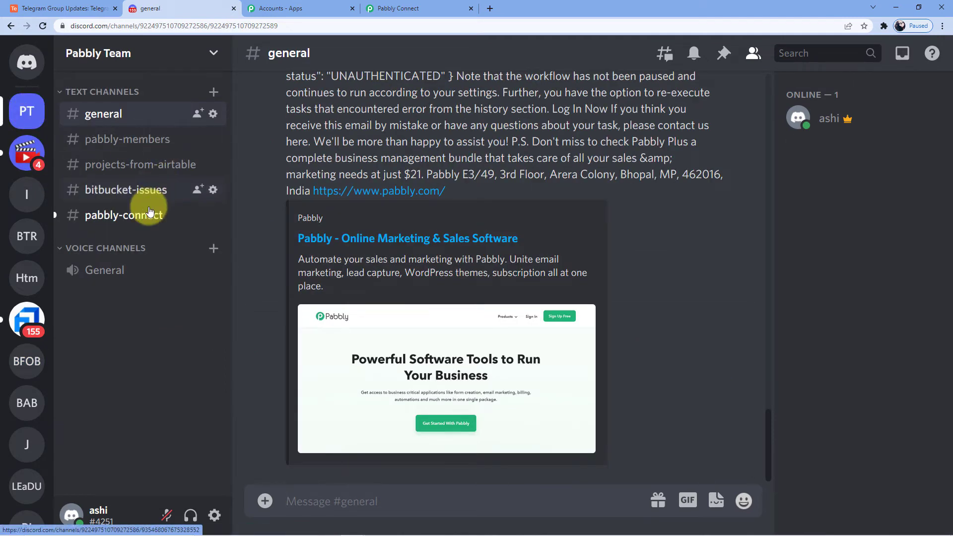
Step: Look through pabbly-connect, bitbucket-issues, projects-from-airtable and pabbly-members, then return to #general
left_click(138, 218)
left_click(133, 191)
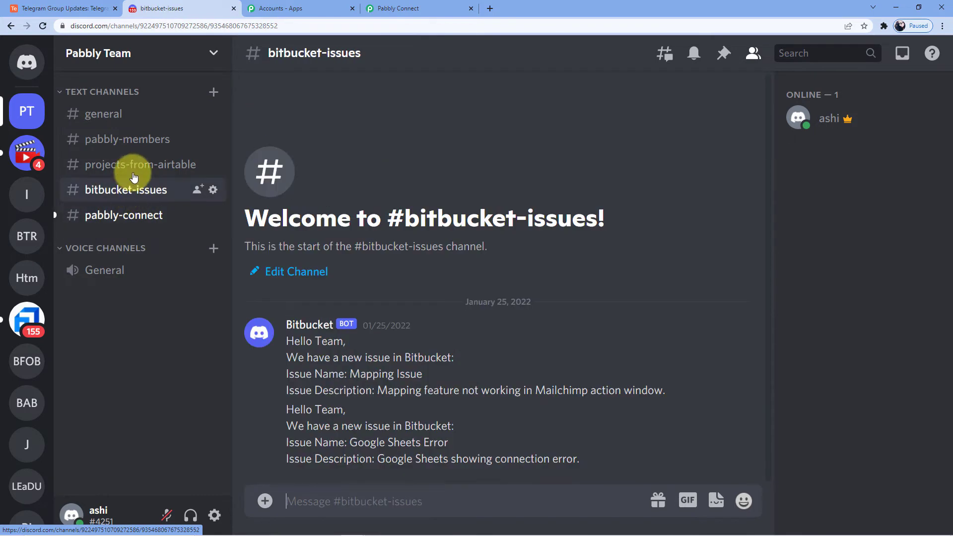
left_click(137, 171)
left_click(130, 140)
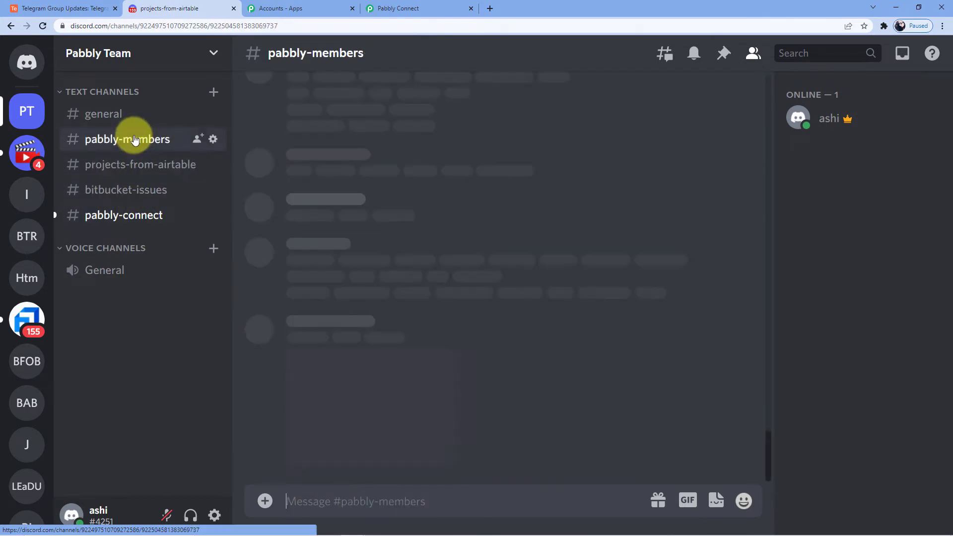
left_click(113, 126)
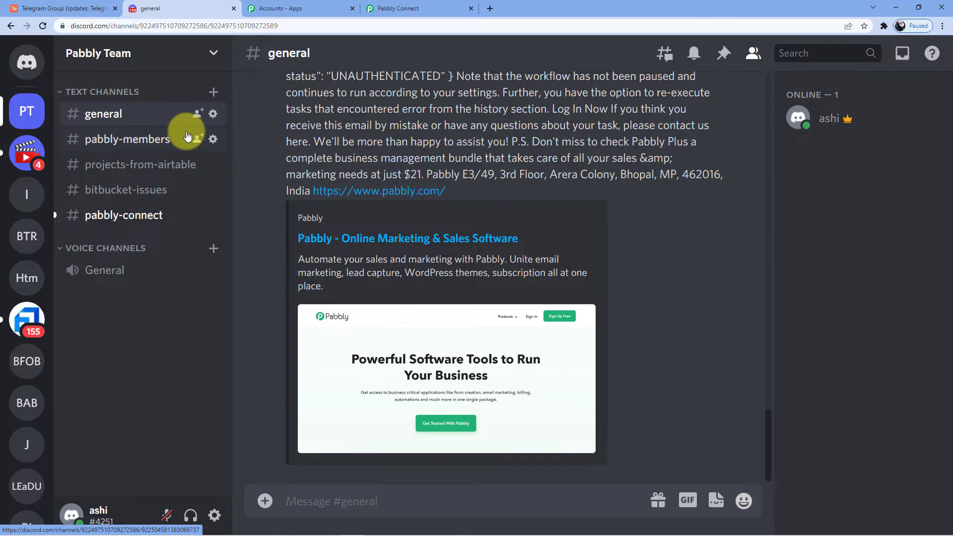
left_click(385, 9)
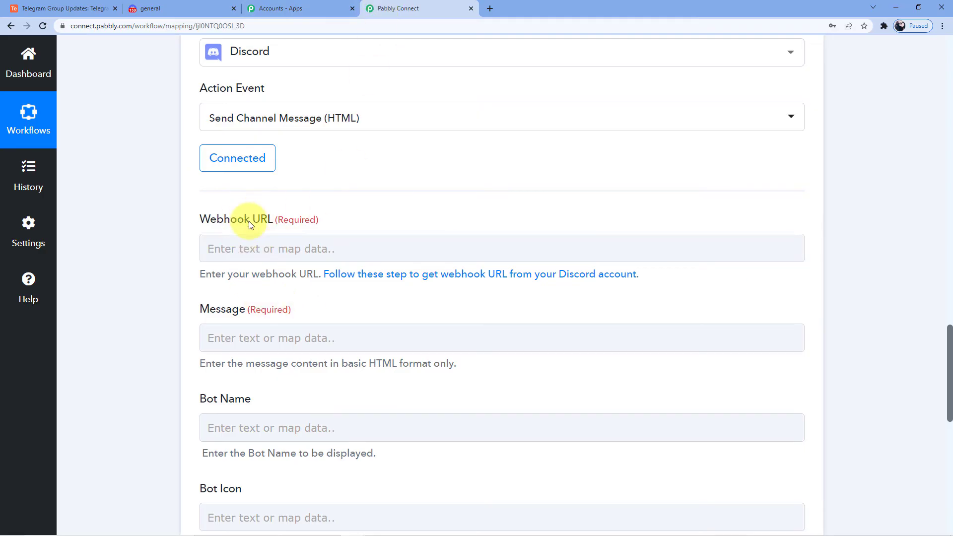
left_click(162, 5)
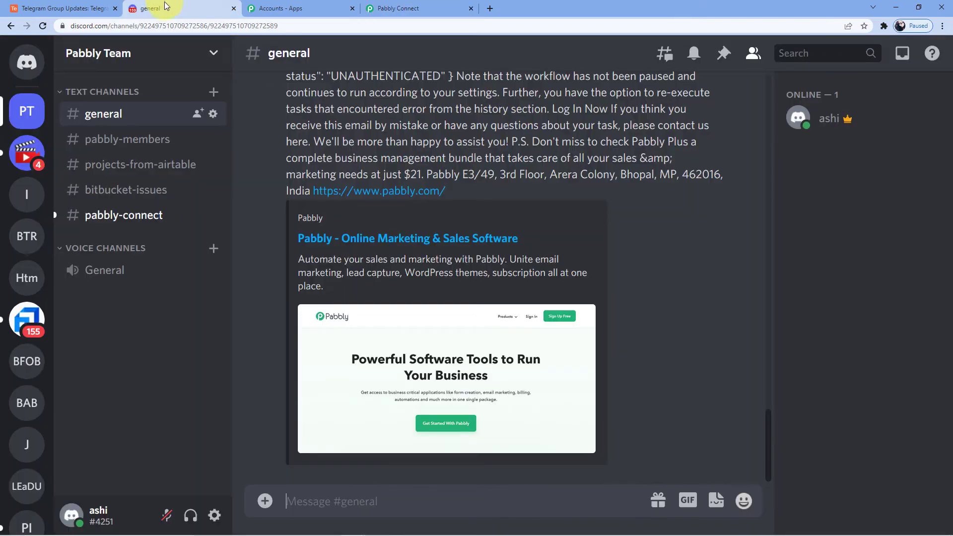
left_click(213, 53)
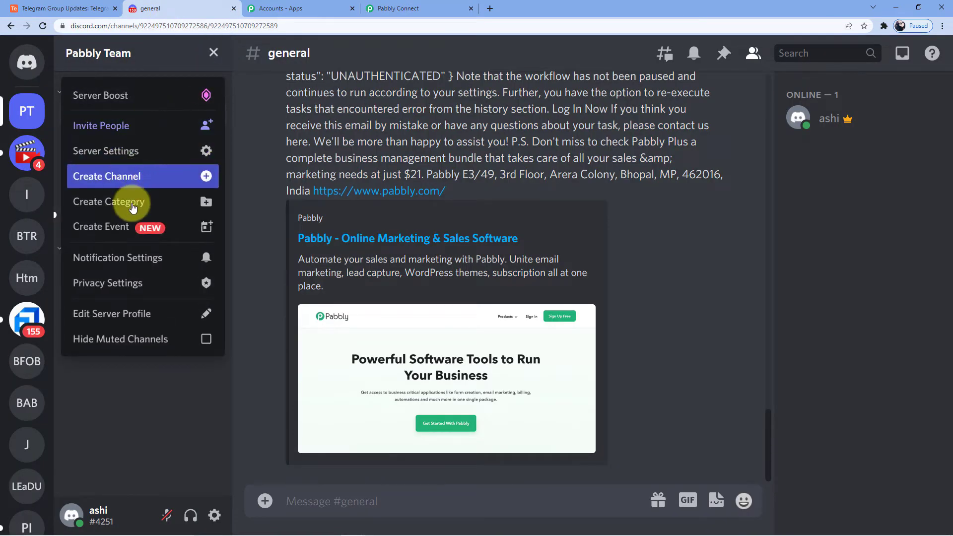
Step: Bring up the Pabbly Team server's Integrations > Webhooks settings
left_click(138, 156)
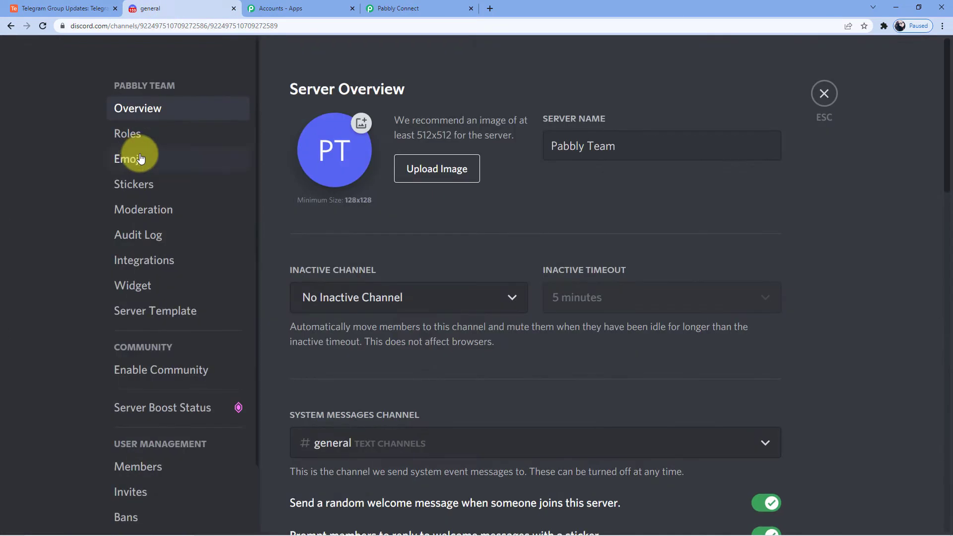
scroll(499, 245, "down", 5)
scroll(495, 234, "down", 5)
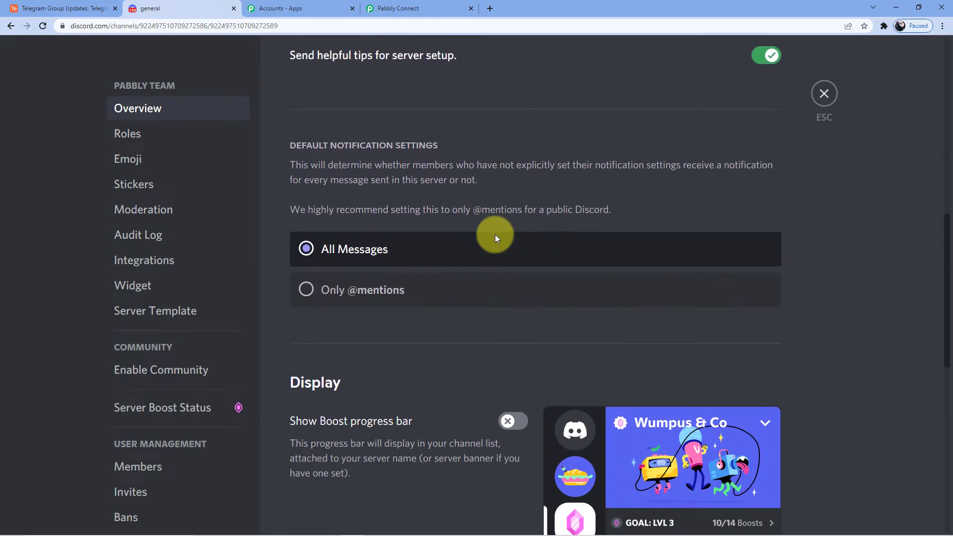
left_click(170, 260)
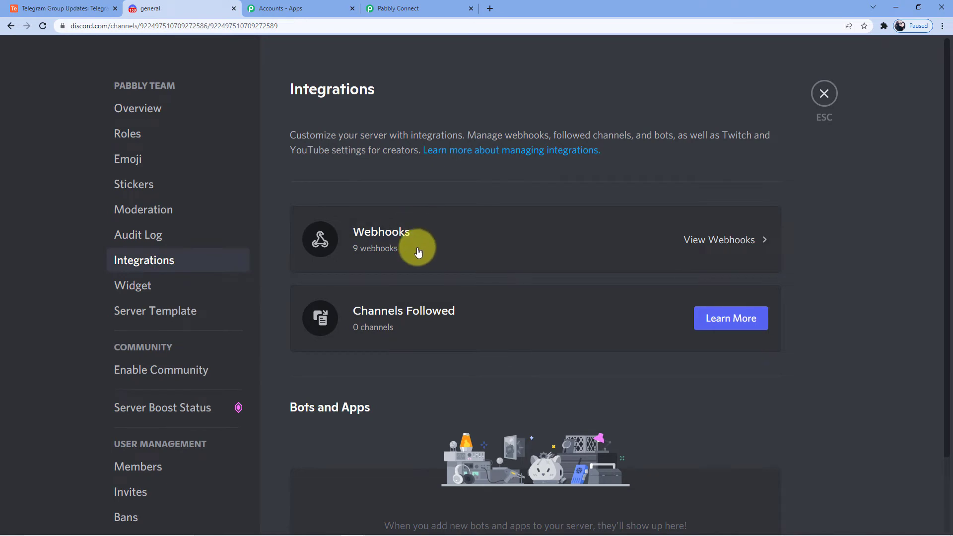
left_click(412, 243)
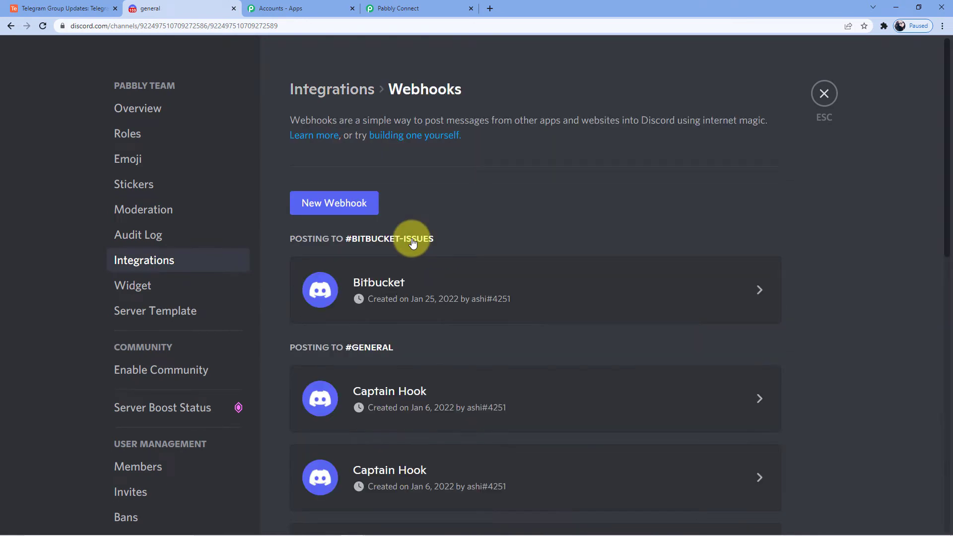
Step: Create a new Captain Hook webhook for #general and copy its URL
scroll(419, 239, "down", 1)
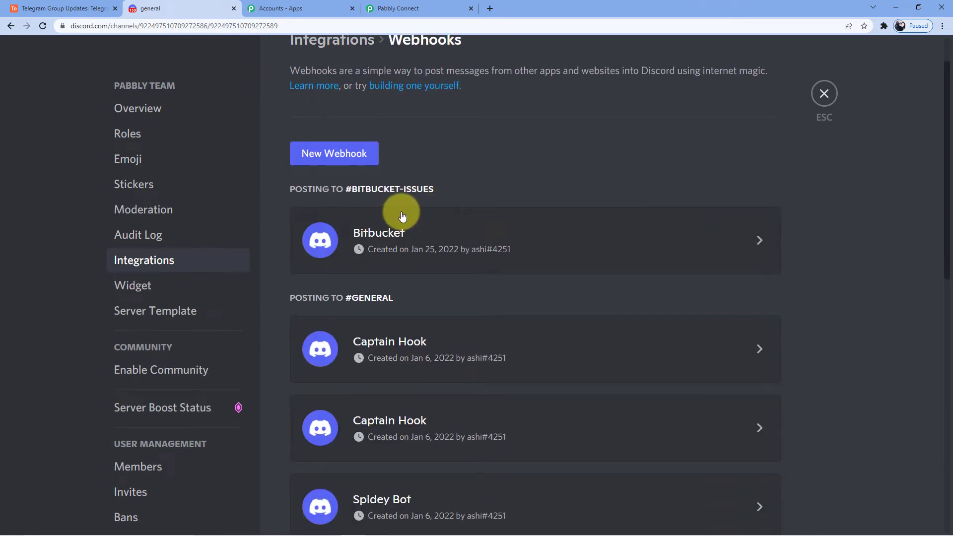
left_click(352, 156)
scroll(346, 149, "down", 5)
scroll(434, 346, "down", 6)
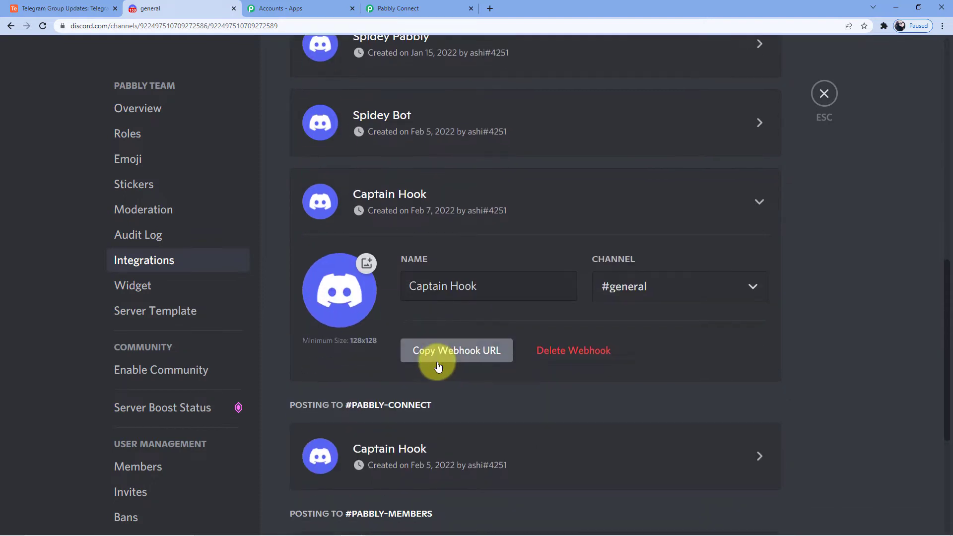
scroll(438, 366, "down", 1)
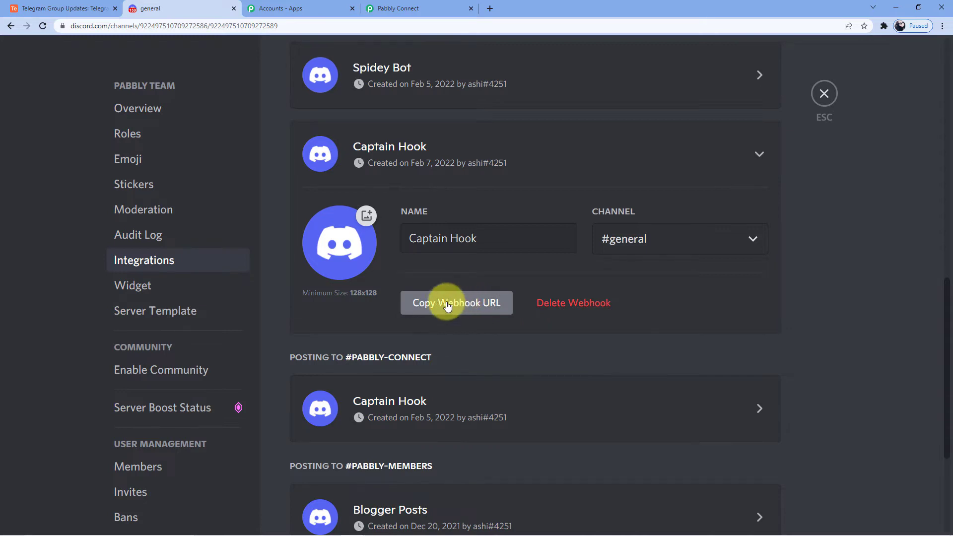
left_click(447, 304)
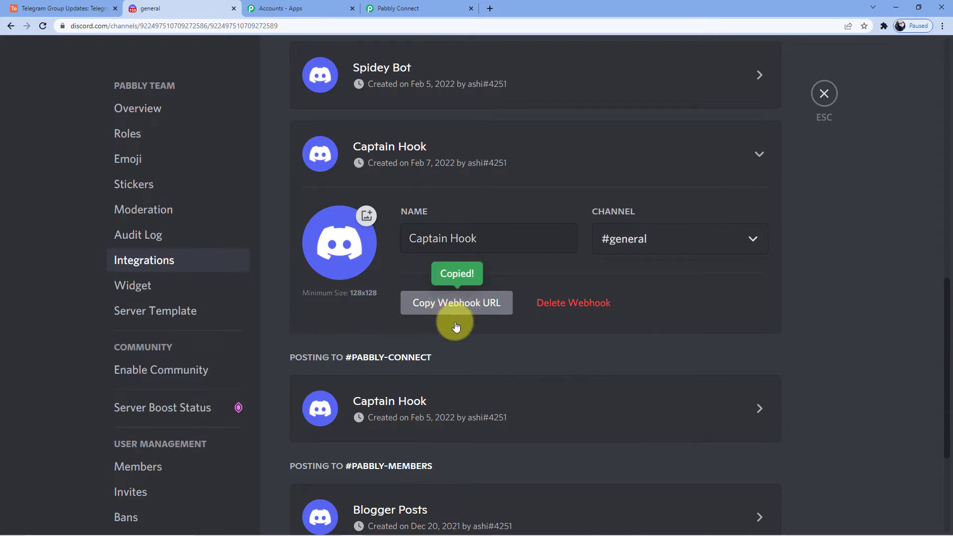
scroll(442, 297, "up", 15)
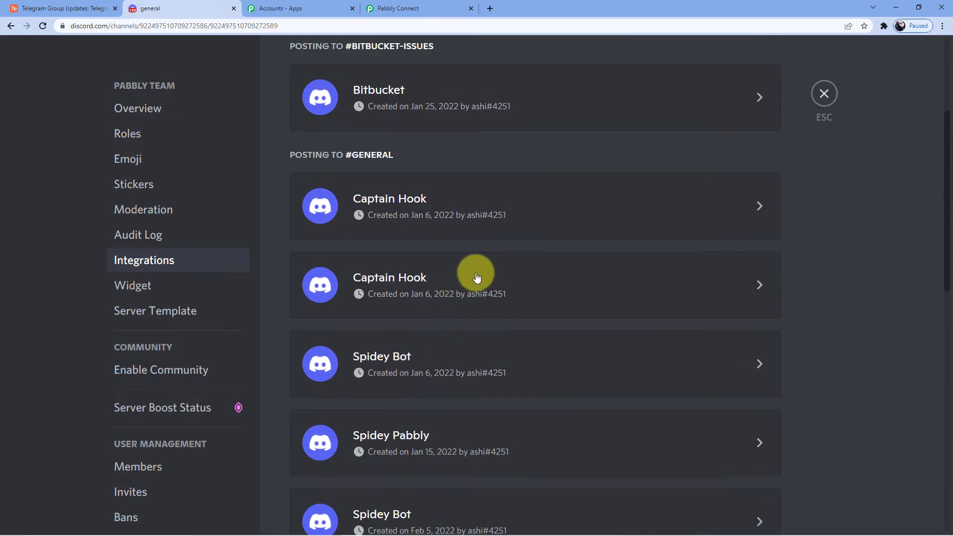
Step: Delete all ten old webhooks, including Bitbucket, Captain Hook, Spidey Bot, Spidey Pabbly, Blogger Posts and Pabbly
left_click(751, 285)
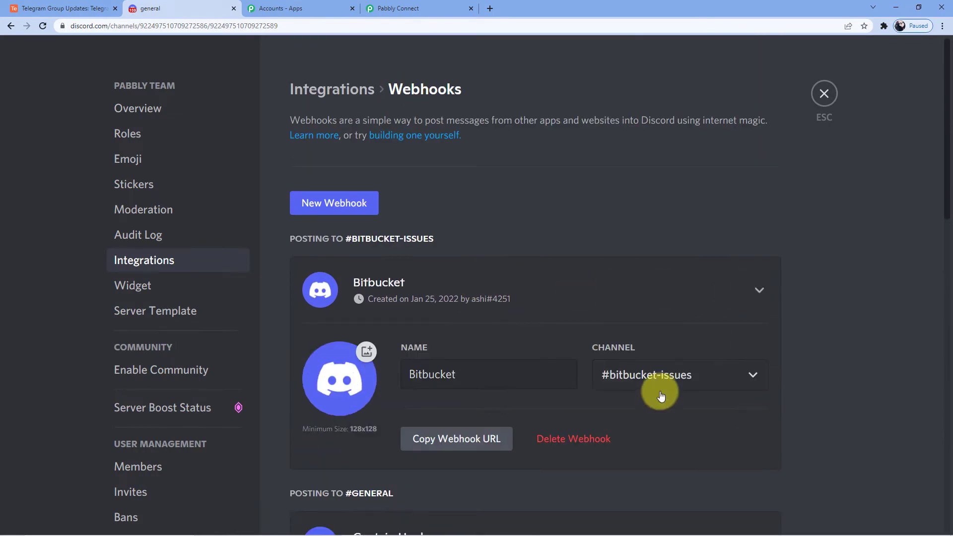
left_click(571, 438)
left_click(588, 337)
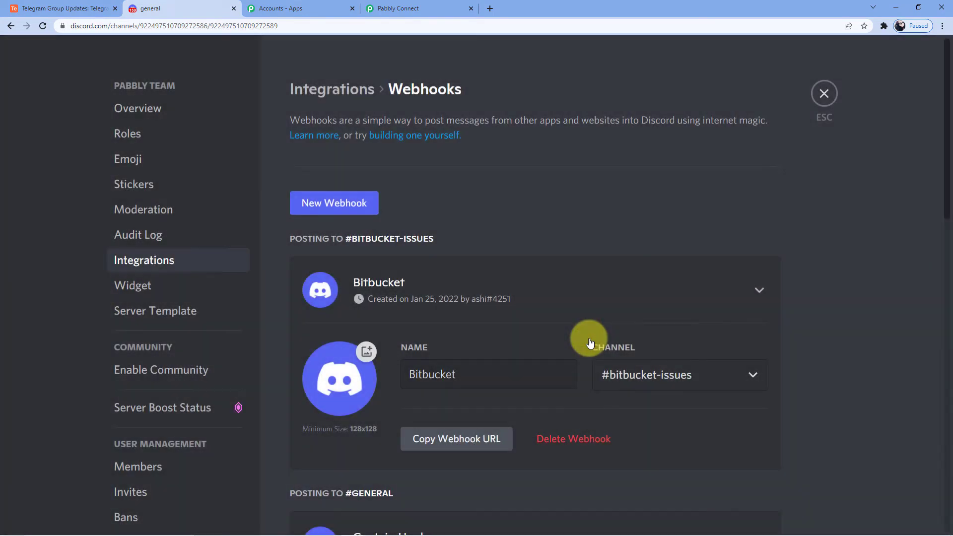
left_click(748, 293)
left_click(565, 438)
left_click(591, 335)
left_click(759, 288)
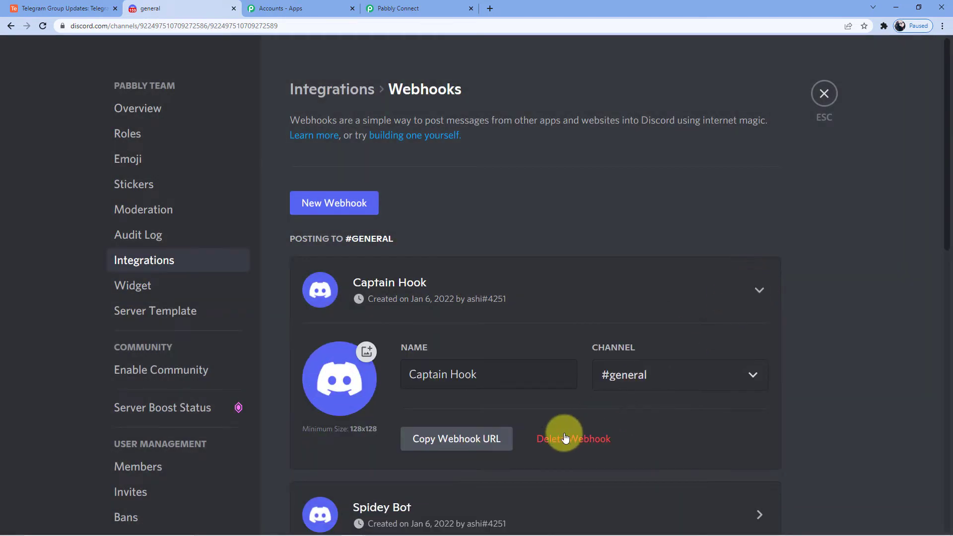
left_click(571, 438)
left_click(590, 334)
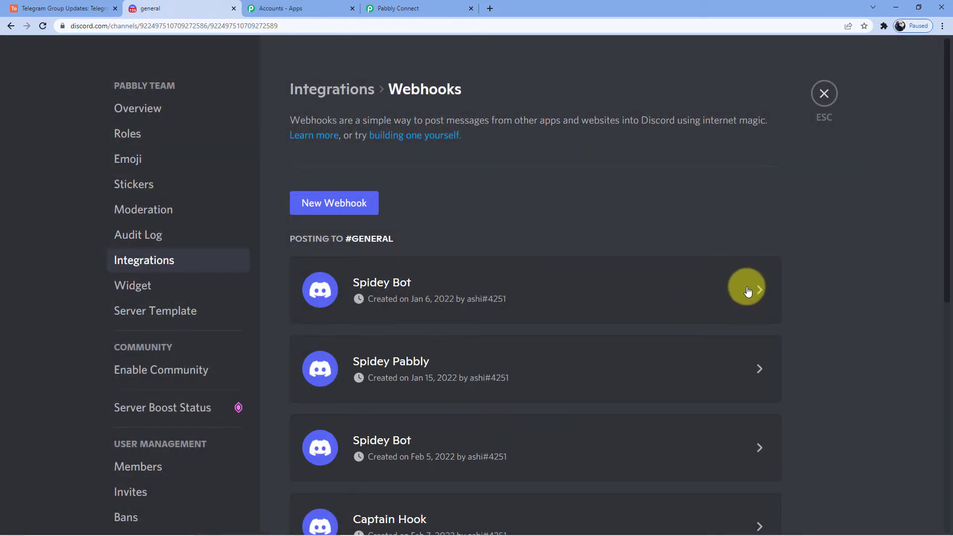
left_click(749, 289)
left_click(596, 443)
left_click(598, 335)
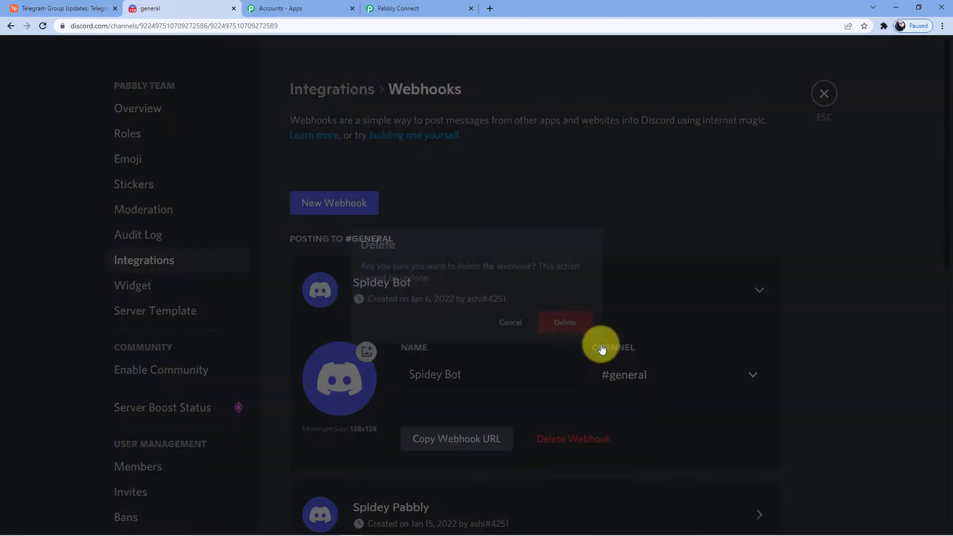
left_click(731, 286)
left_click(576, 439)
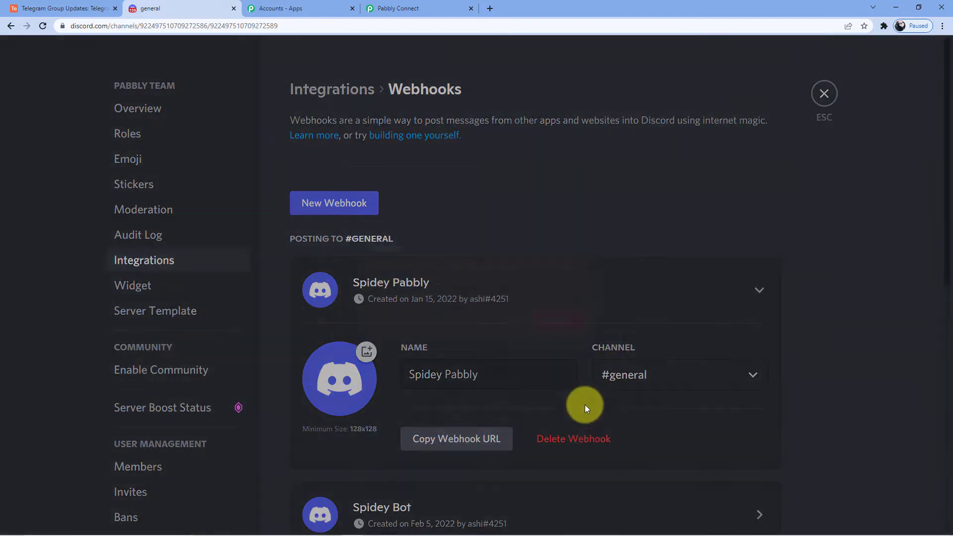
left_click(591, 334)
left_click(755, 290)
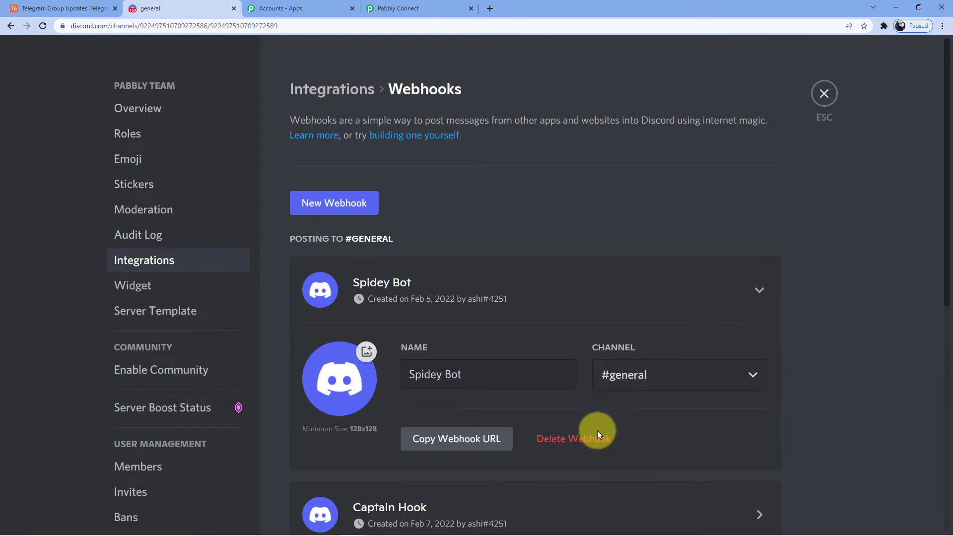
left_click(574, 439)
left_click(590, 338)
left_click(718, 293)
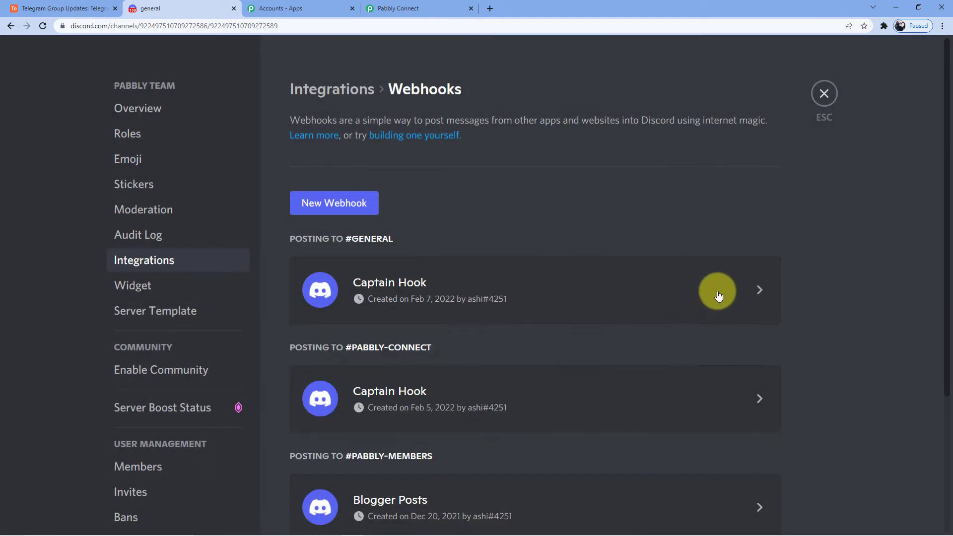
left_click(598, 438)
left_click(602, 330)
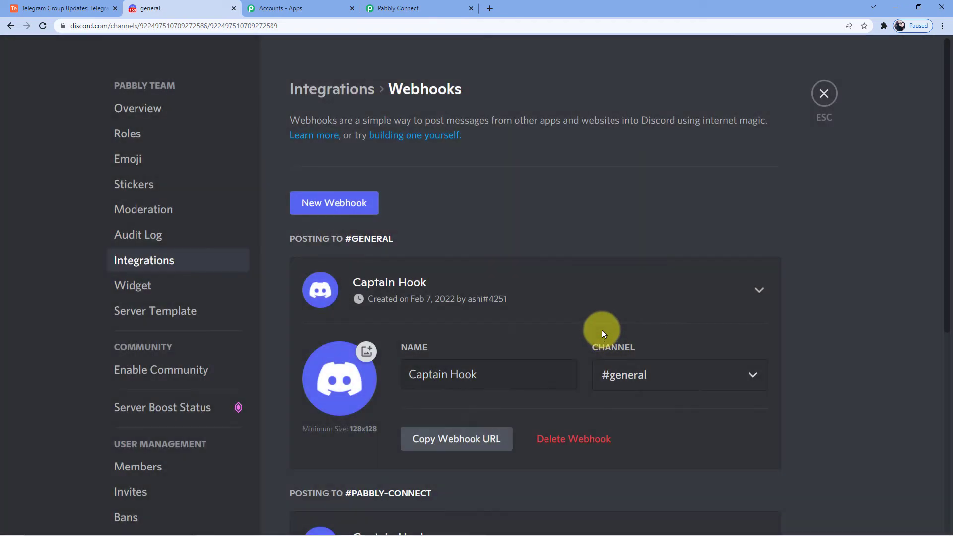
left_click(606, 306)
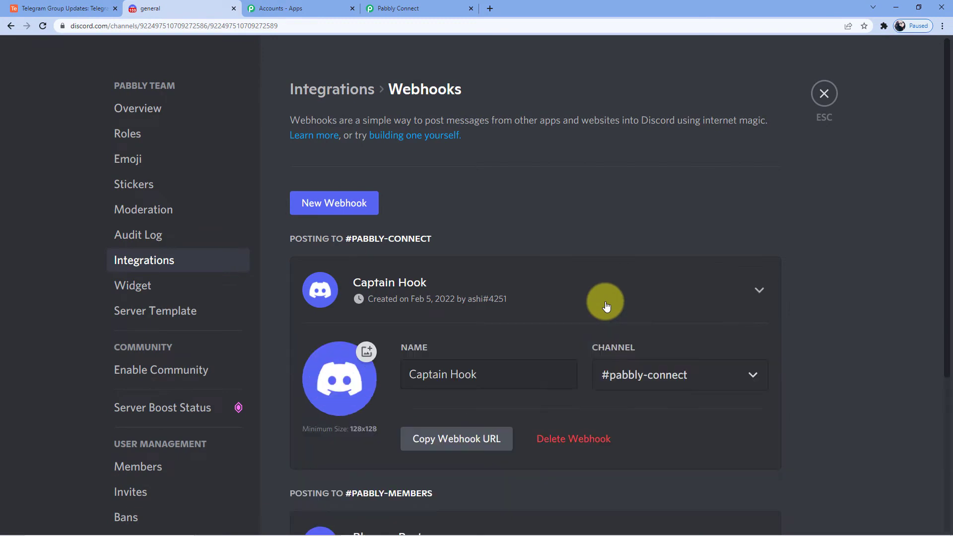
left_click(575, 438)
left_click(600, 330)
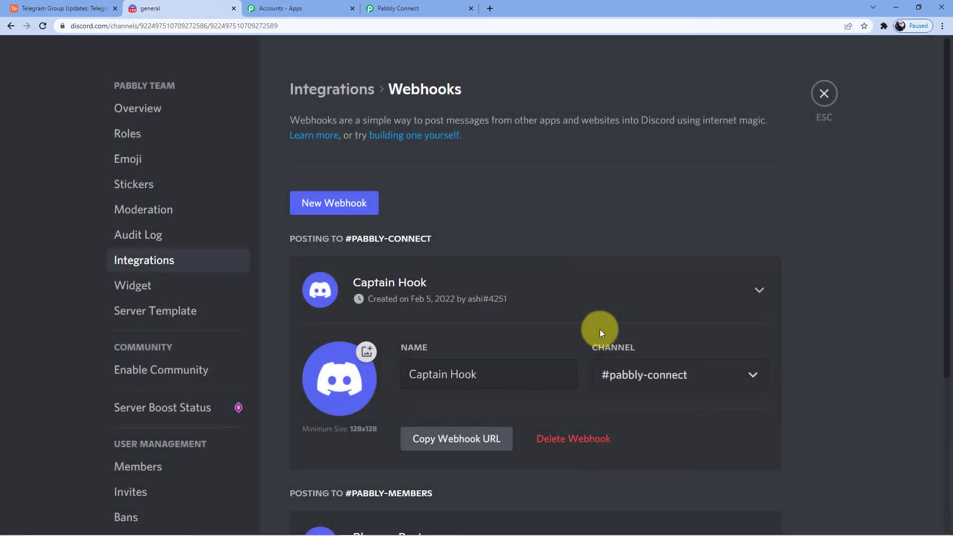
left_click(608, 307)
left_click(576, 438)
left_click(581, 330)
left_click(632, 308)
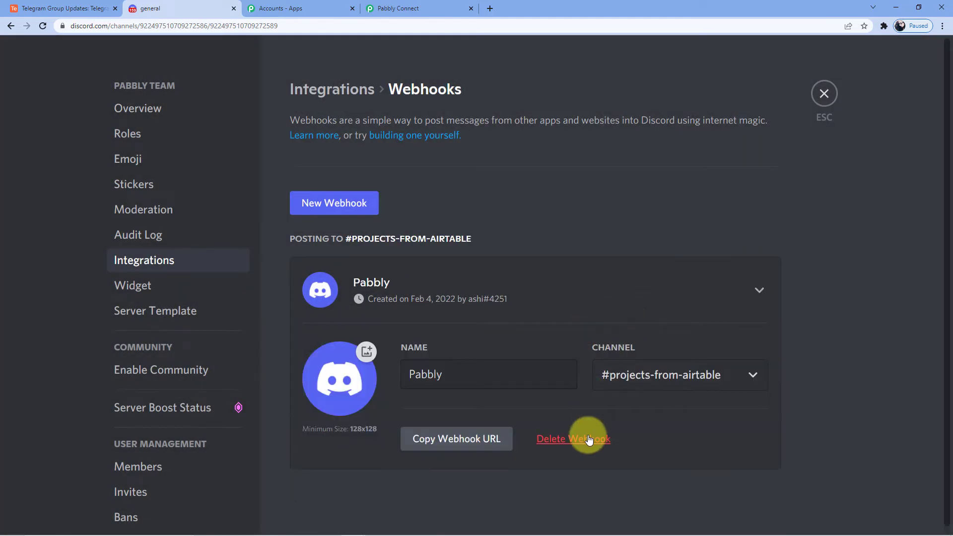
left_click(587, 438)
left_click(591, 335)
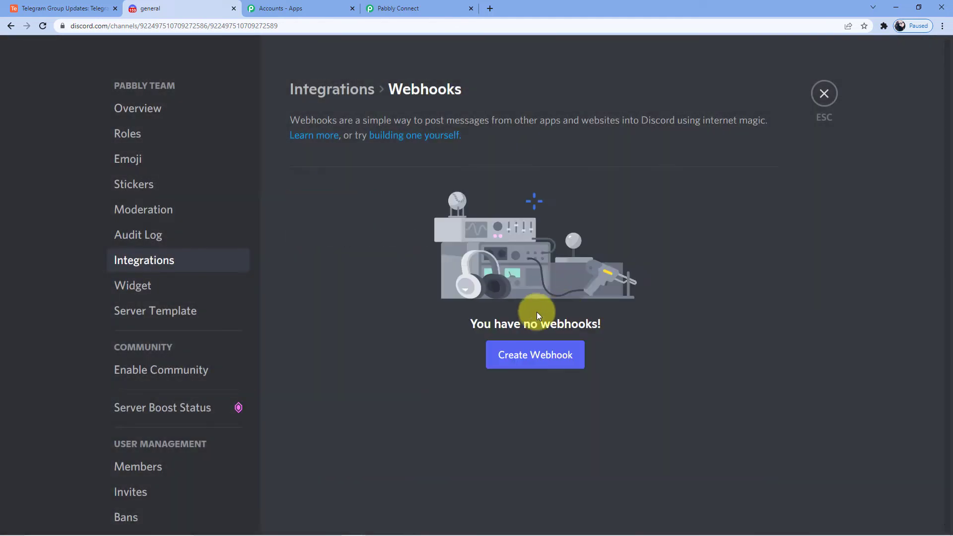
Step: Create a fresh Spidey Bot webhook for #general and copy its URL
left_click(492, 358)
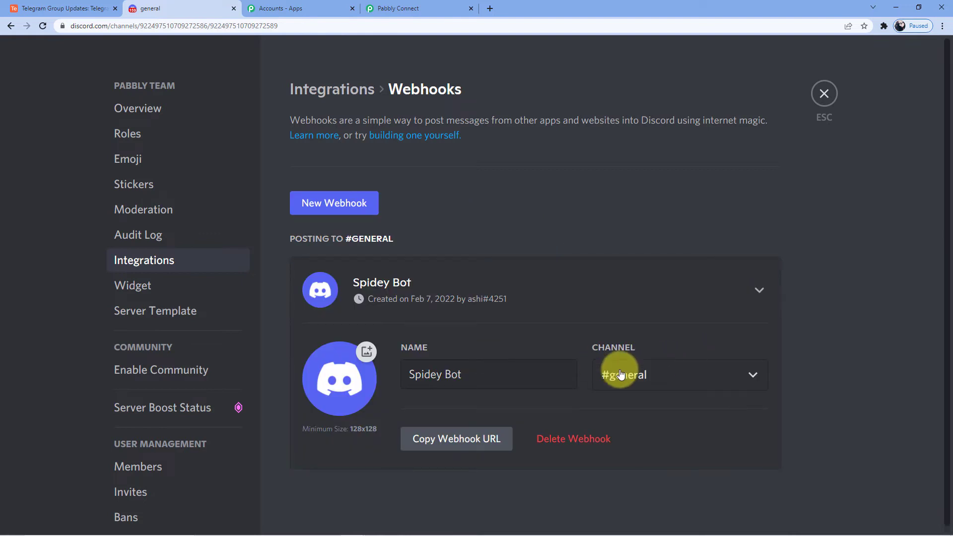
left_click(451, 447)
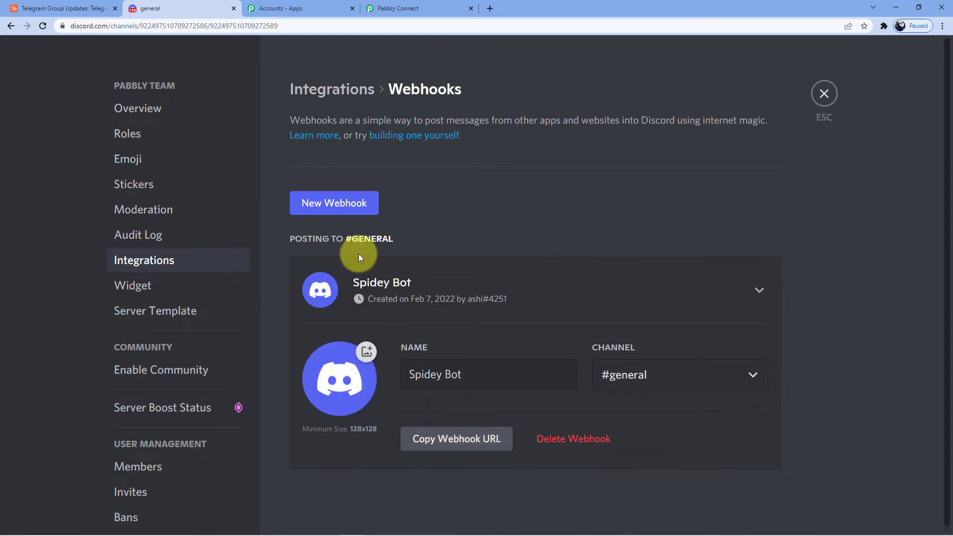
left_click(415, 9)
Step: Paste the copied Discord webhook URL into the Message field
left_click(317, 335)
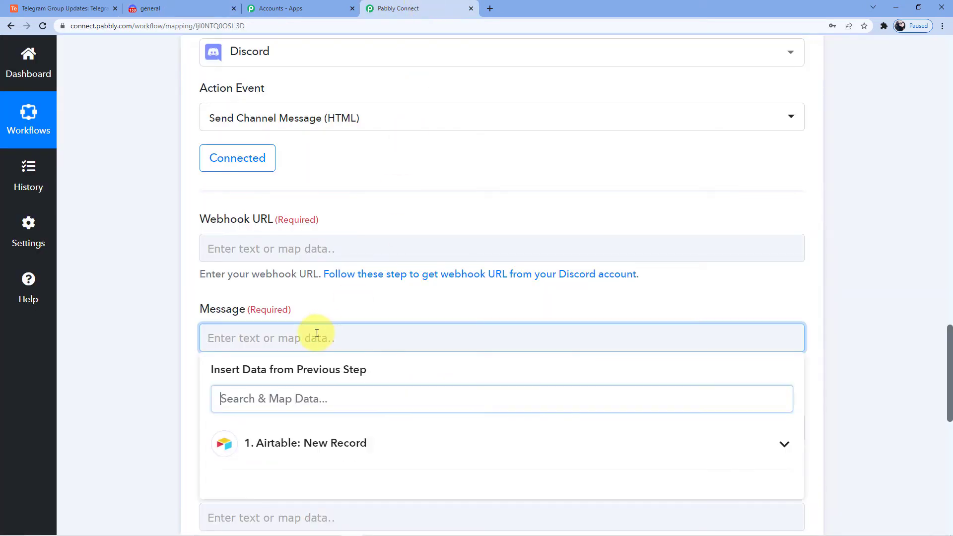
key("ctrl+v")
left_click(347, 295)
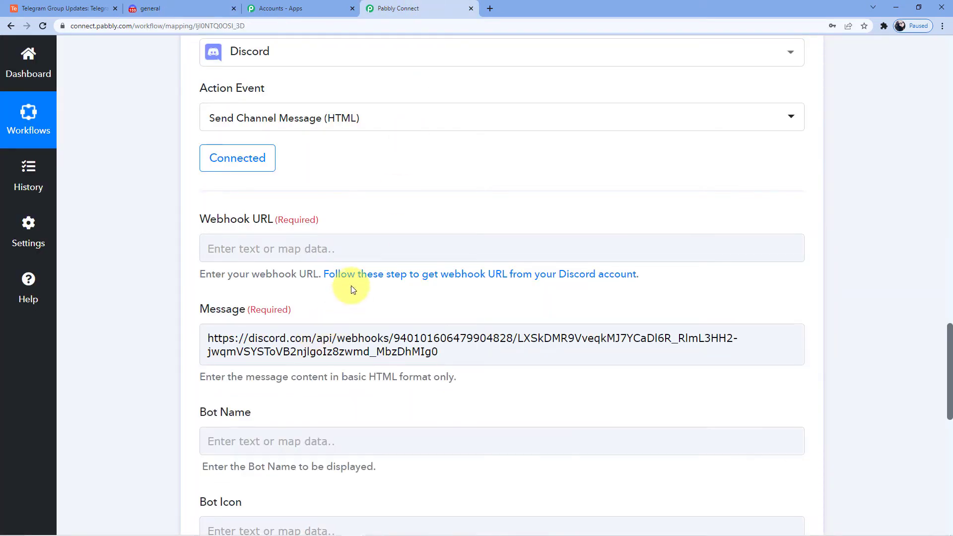
Step: Cut the URL out of Message and paste it into the Webhook URL field
left_click_drag(208, 339, 487, 363)
right_click(422, 352)
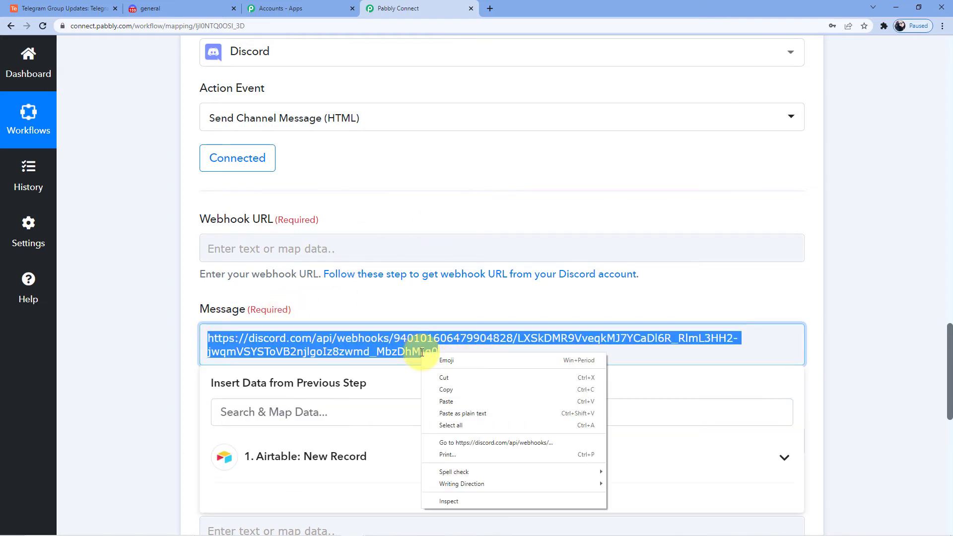
left_click(443, 377)
left_click(273, 250)
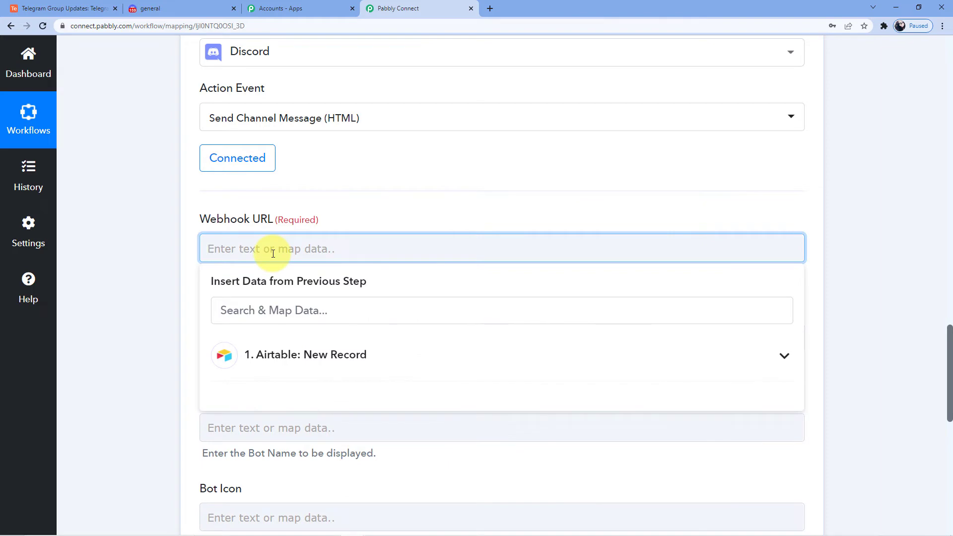
key("ctrl+v")
left_click(388, 177)
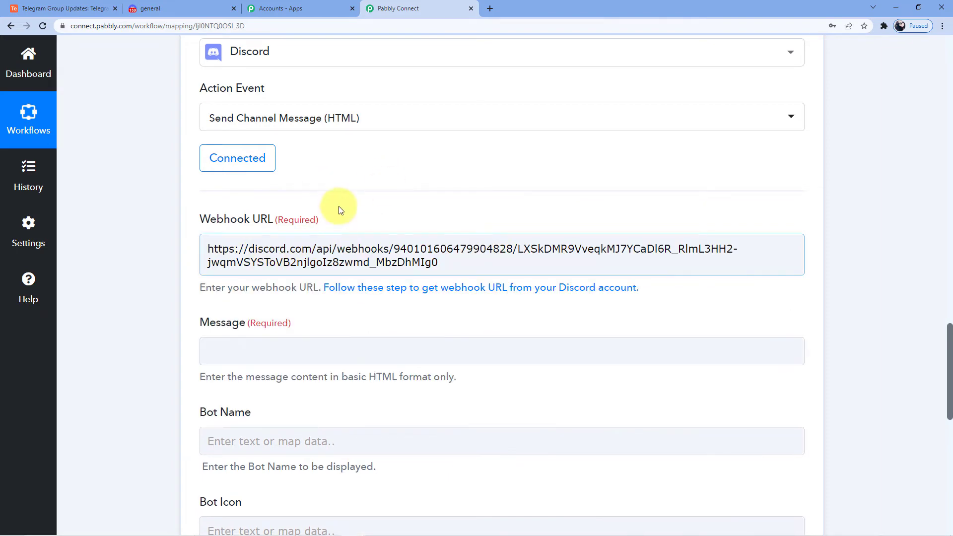
scroll(258, 231, "down", 3)
left_click(245, 196)
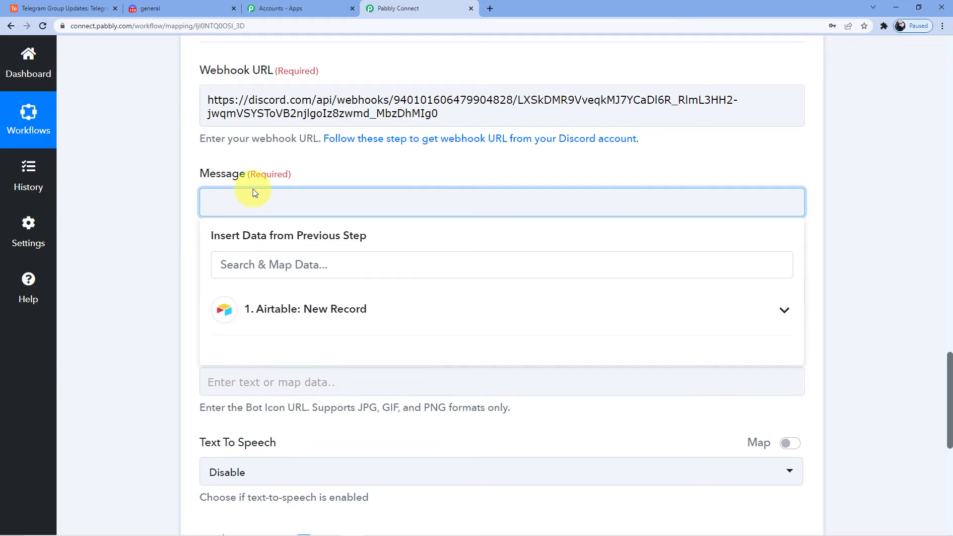
Step: Start the Discord Message with the greeting line 'Hello Everyone'
scroll(253, 192, "up", 18)
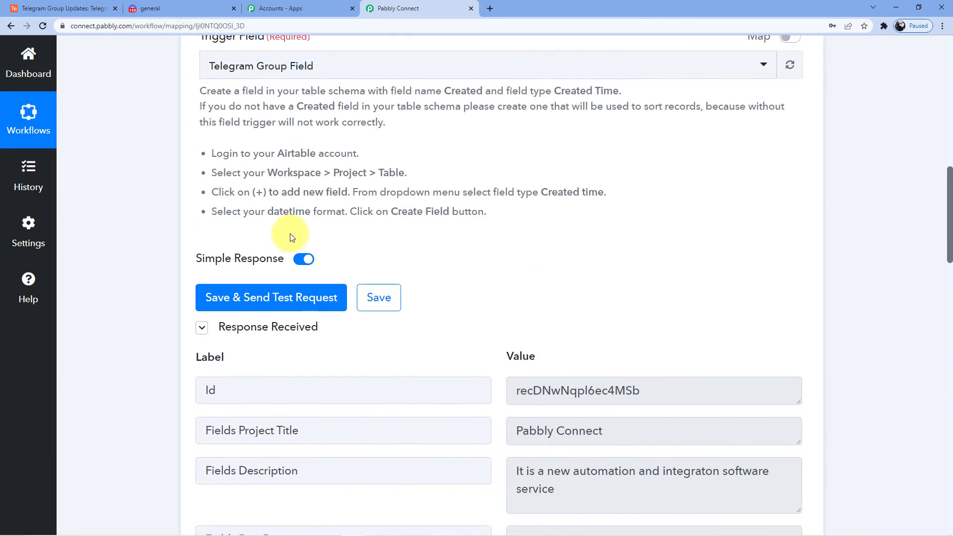
scroll(290, 233, "down", 5)
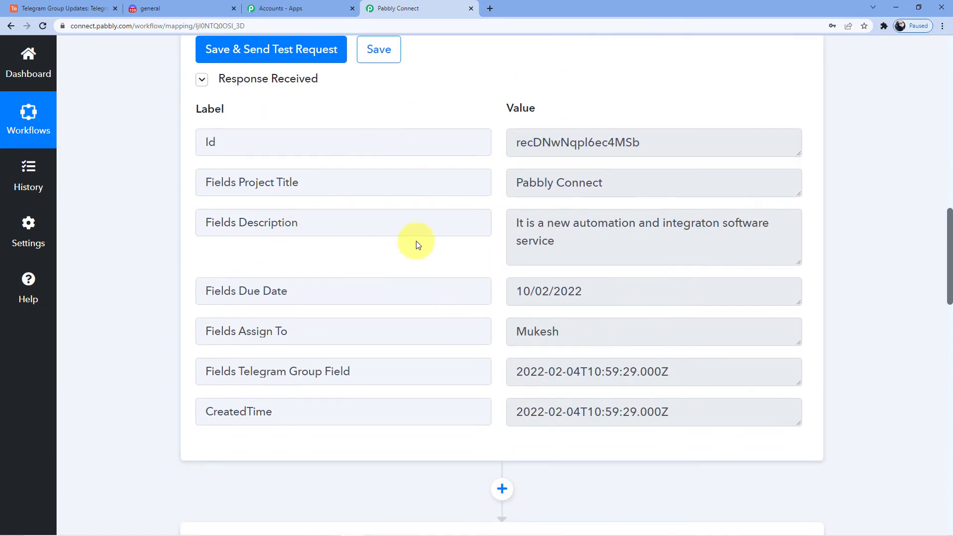
scroll(281, 240, "down", 10)
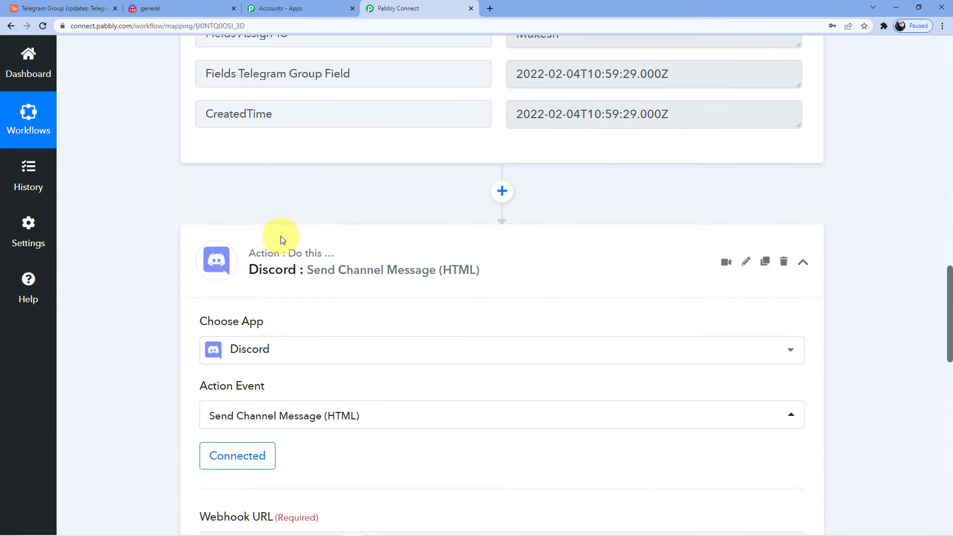
scroll(300, 260, "down", 5)
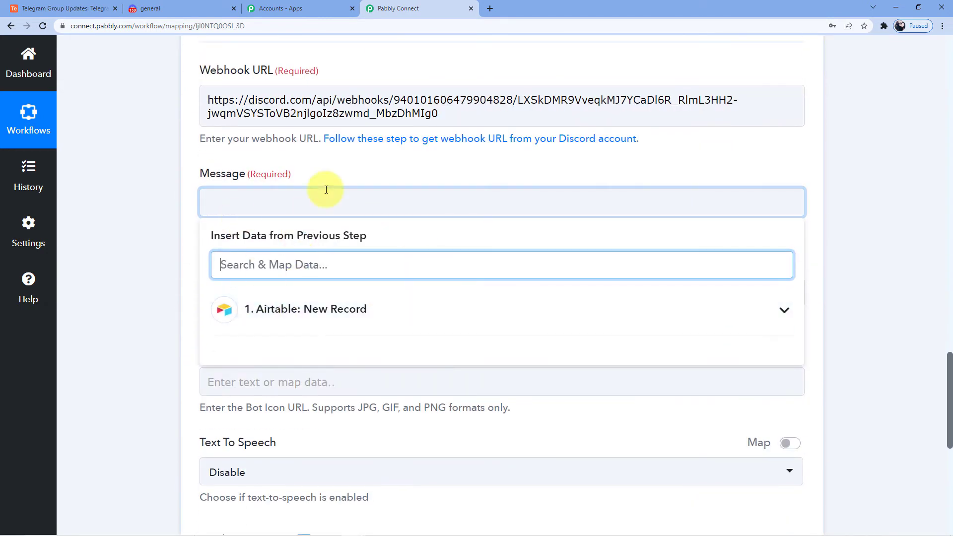
left_click(221, 198)
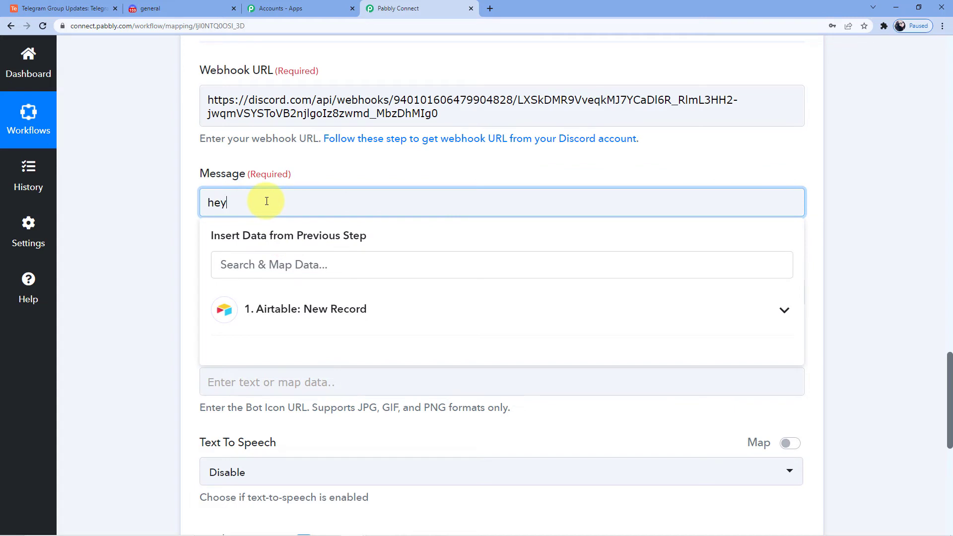
type("h")
key("BackSpace")
type("Hello Everyone")
key("Return")
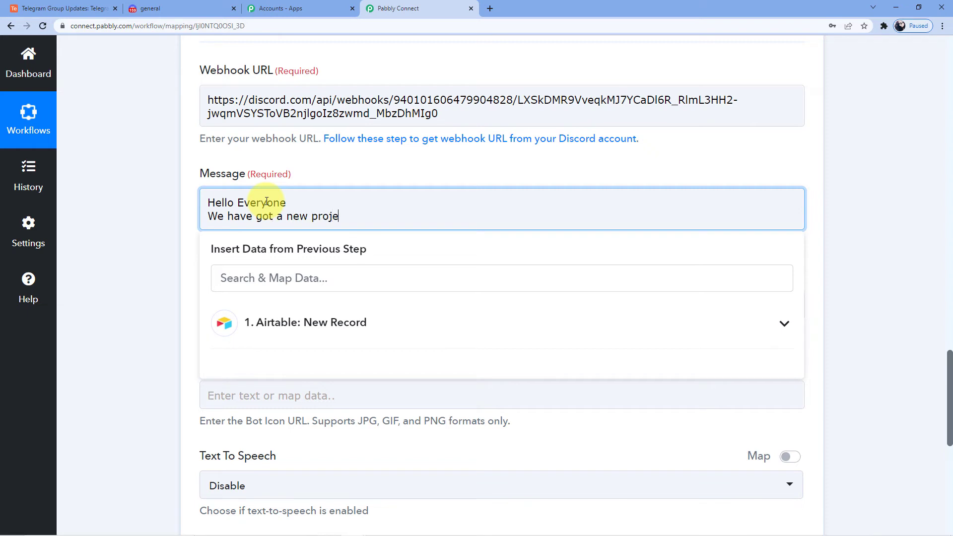
Step: Insert the Airtable Project Title field on the next message line
left_click(298, 327)
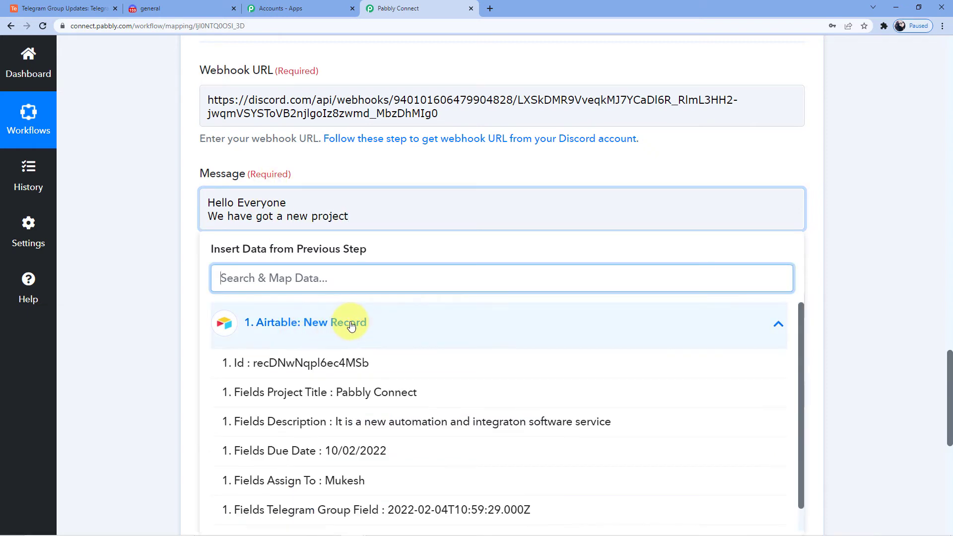
scroll(347, 327, "down", 1)
scroll(359, 323, "down", 2)
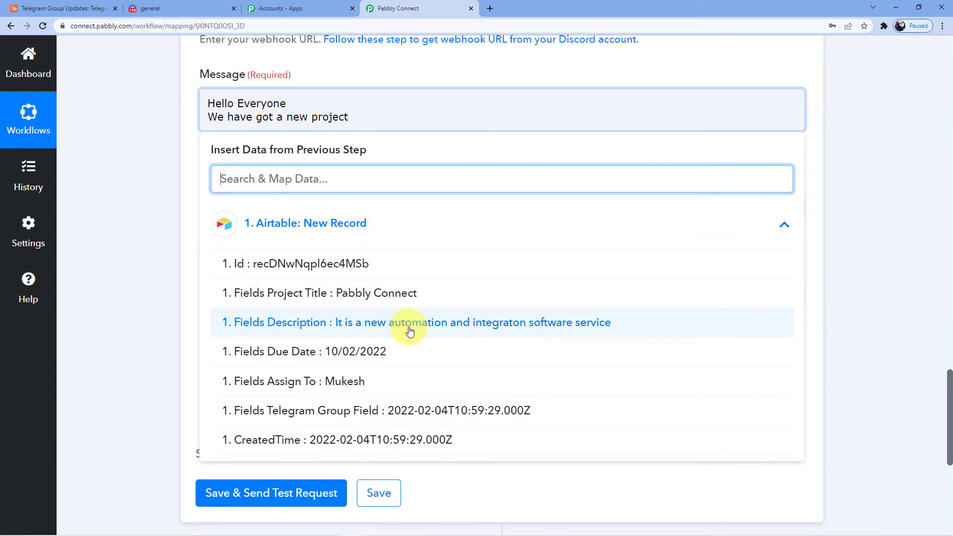
left_click(341, 293)
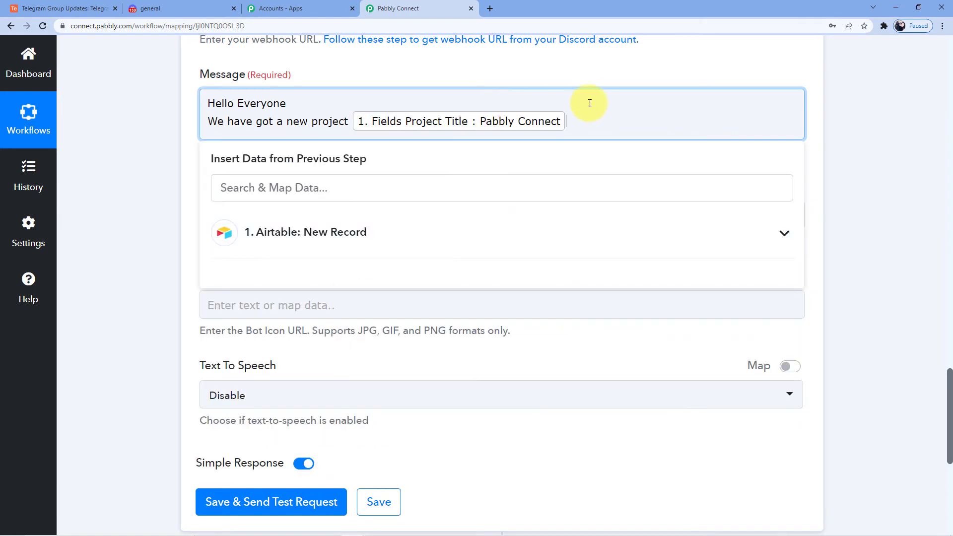
key("Return")
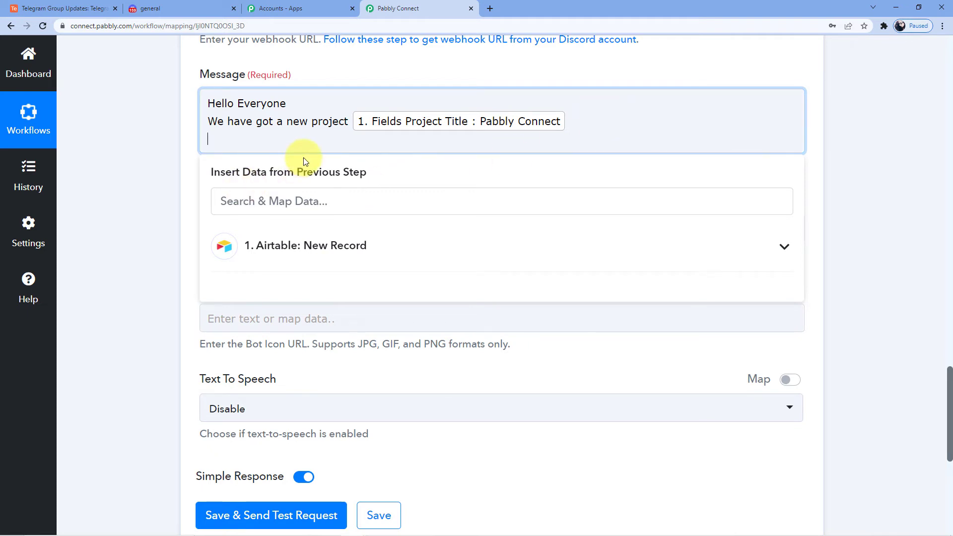
Step: Add a 'Desciption' line followed by the Airtable Description field
type("Desciption")
scroll(319, 219, "down", 1)
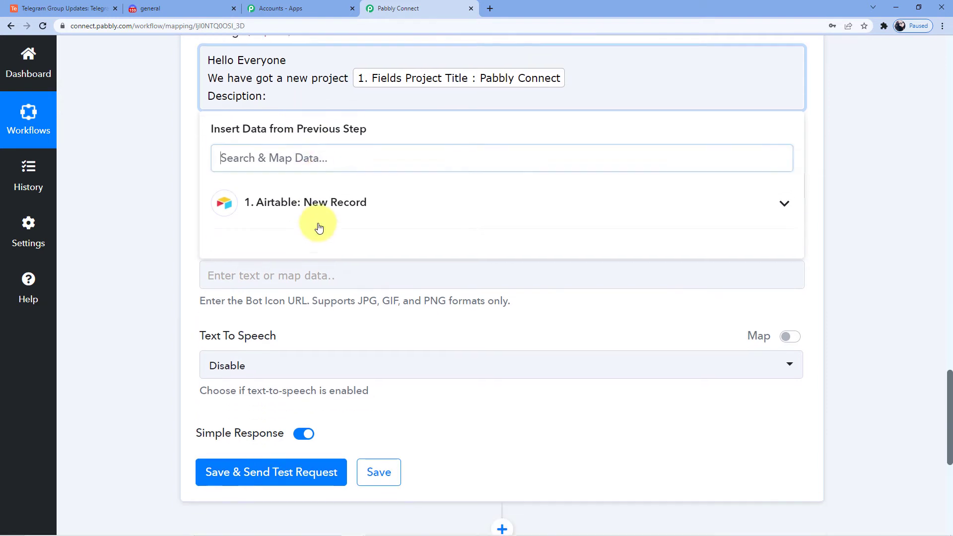
left_click(319, 206)
left_click(385, 295)
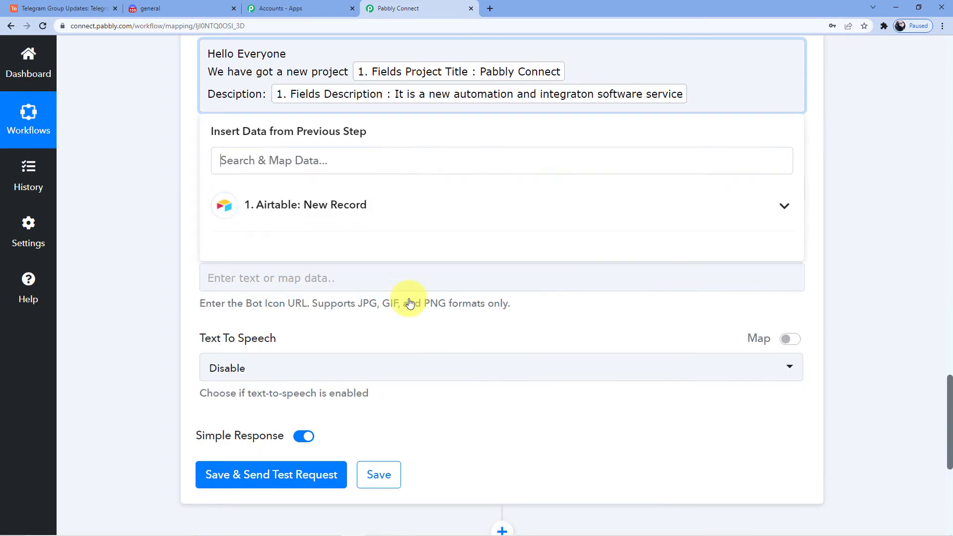
key("Return")
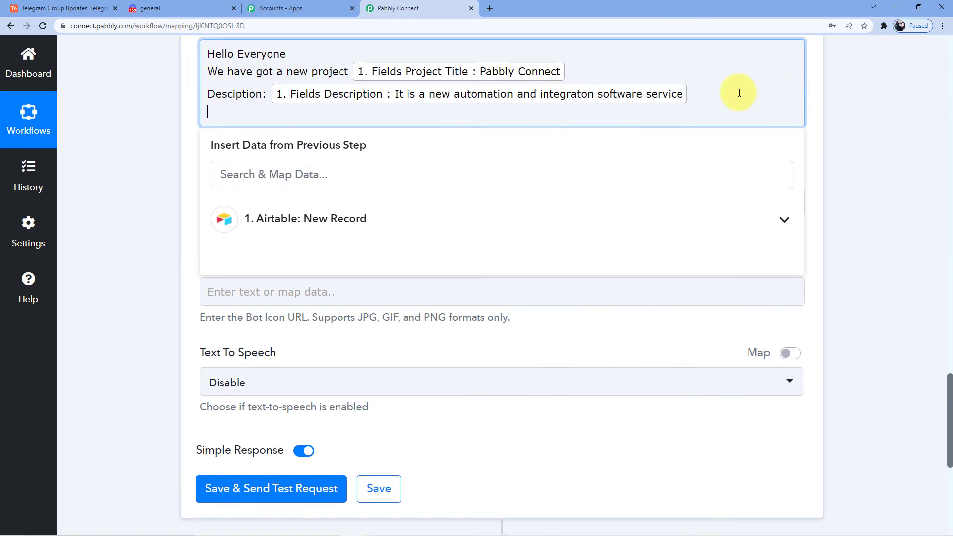
Step: Add a 'Due dat' line with the Airtable Due Date field
left_click(60, 8)
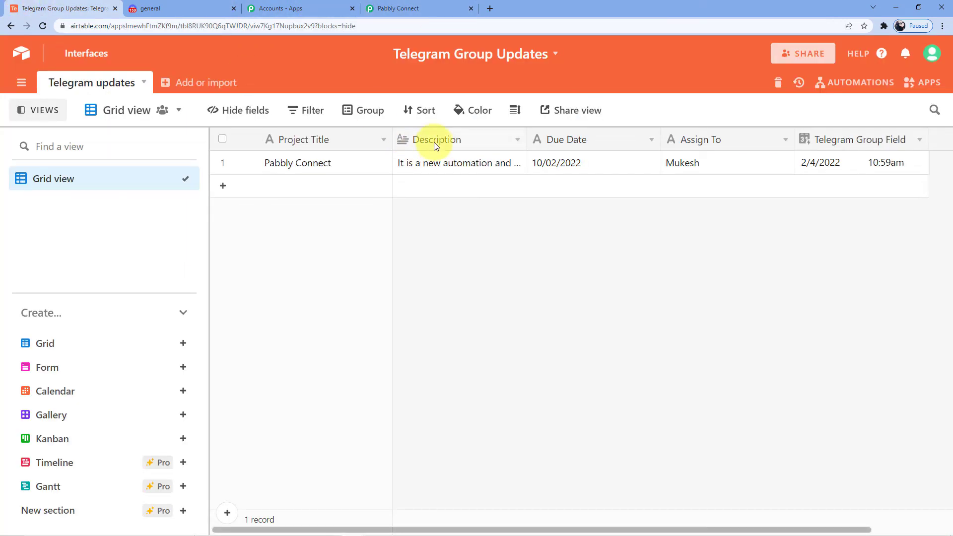
left_click(426, 9)
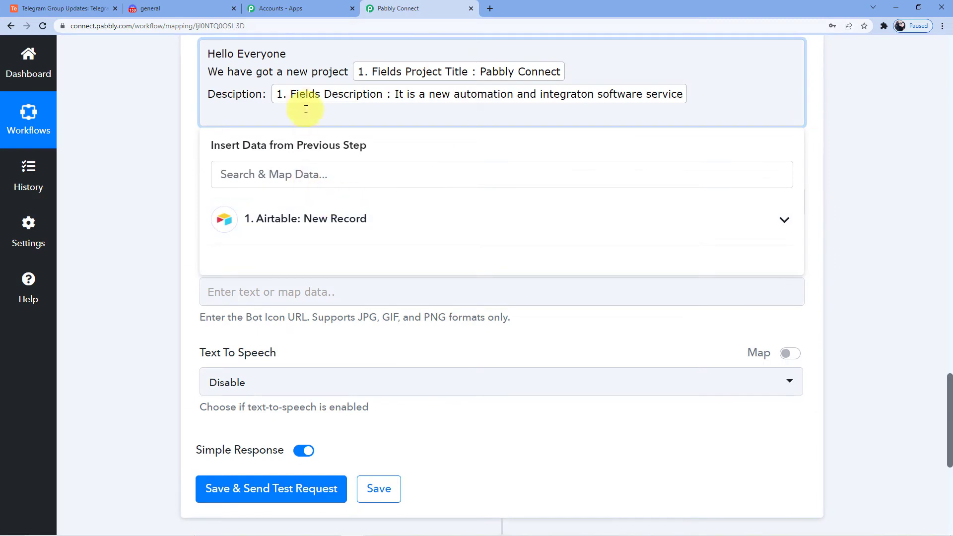
type("Due date:")
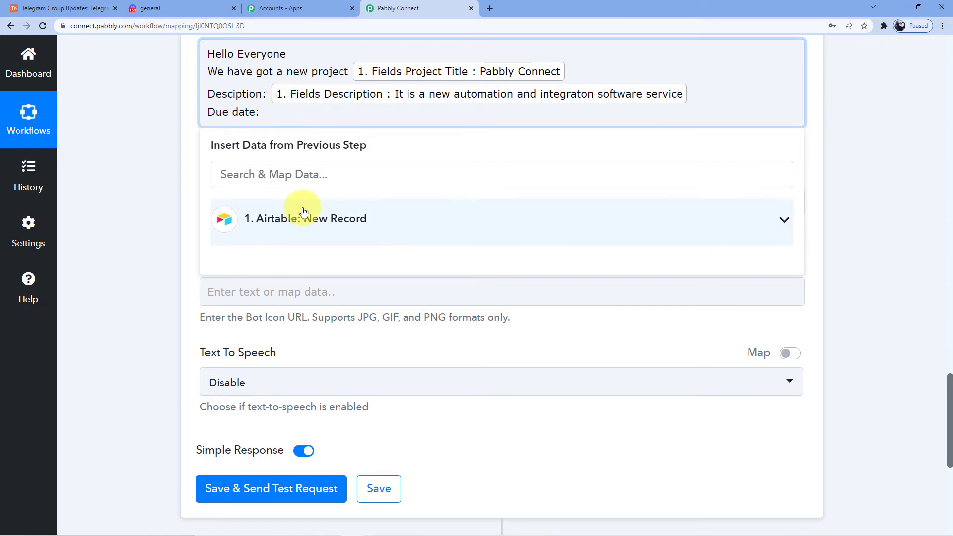
left_click(240, 213)
scroll(397, 273, "down", 2)
left_click(383, 252)
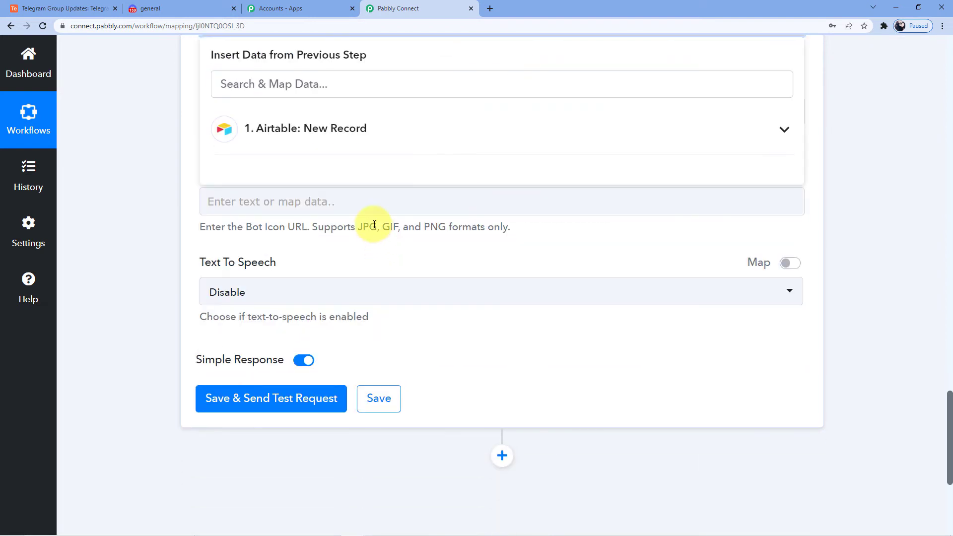
Step: Add the line 'Project has been assigned to:' with the Airtable Assign To field
scroll(149, 149, "up", 2)
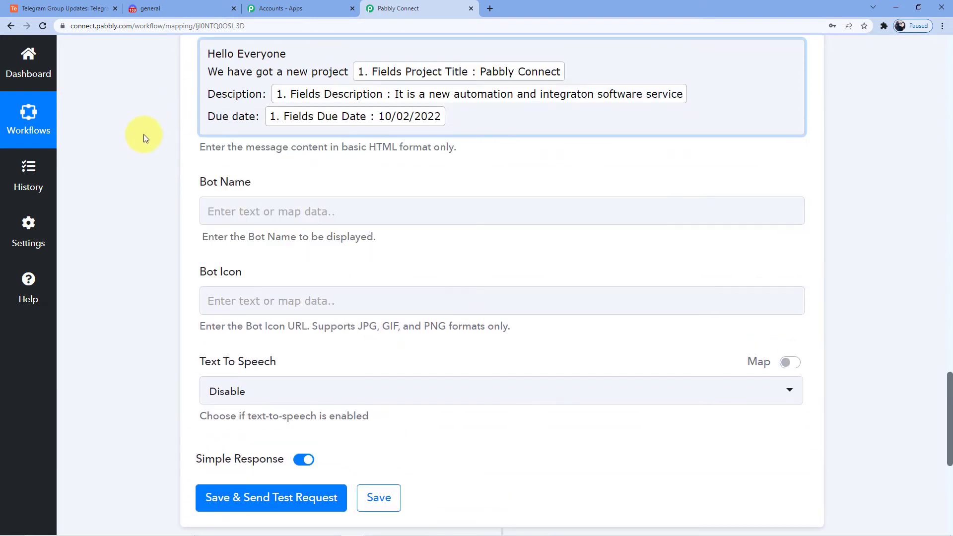
left_click(79, 8)
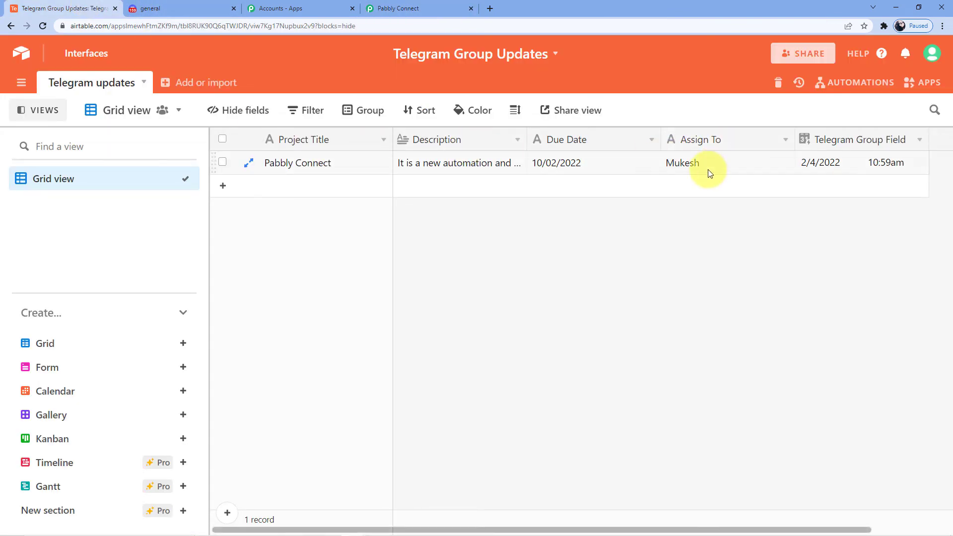
left_click(397, 10)
left_click(525, 123)
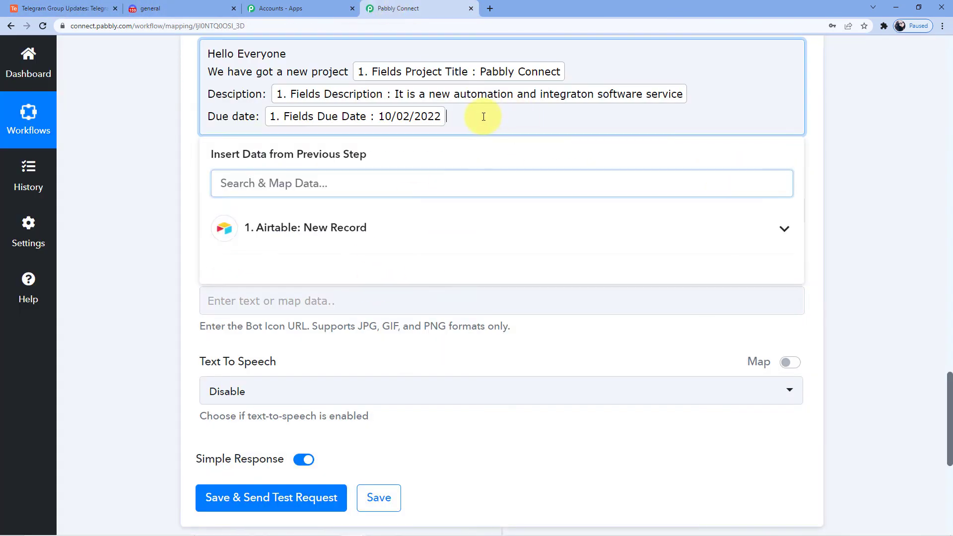
key("Return")
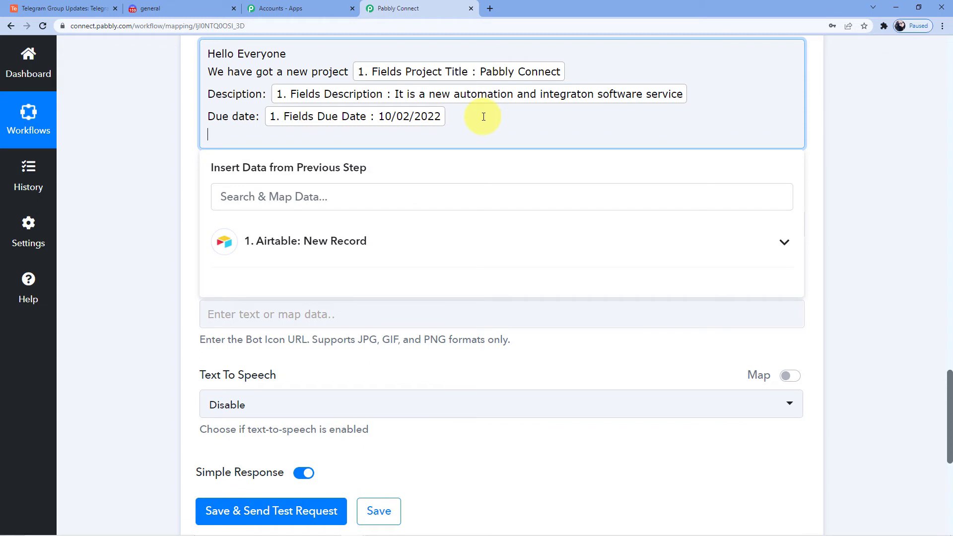
type("Project has been a")
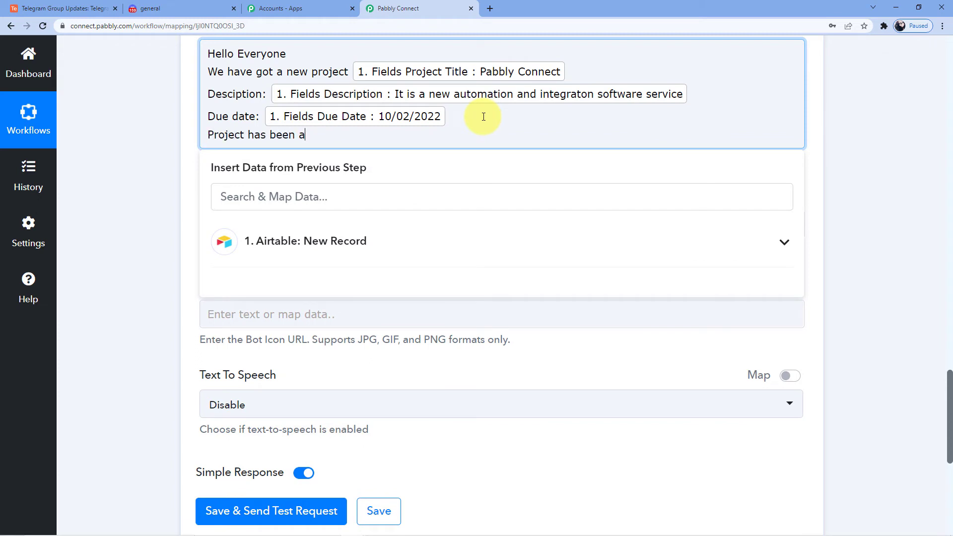
type("ssigned to:")
left_click(359, 240)
scroll(372, 298, "down", 2)
left_click(380, 300)
left_click(217, 205)
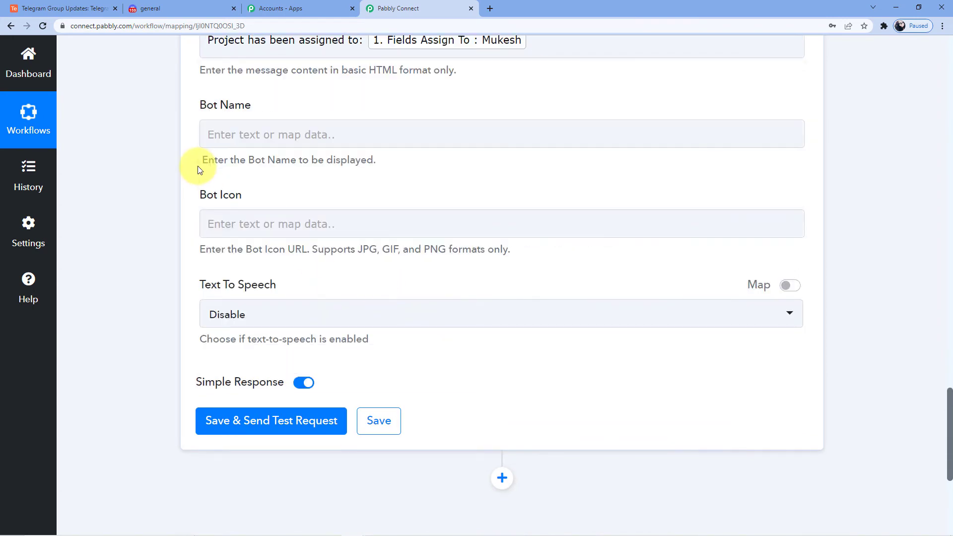
scroll(217, 204, "up", 3)
left_click(259, 272)
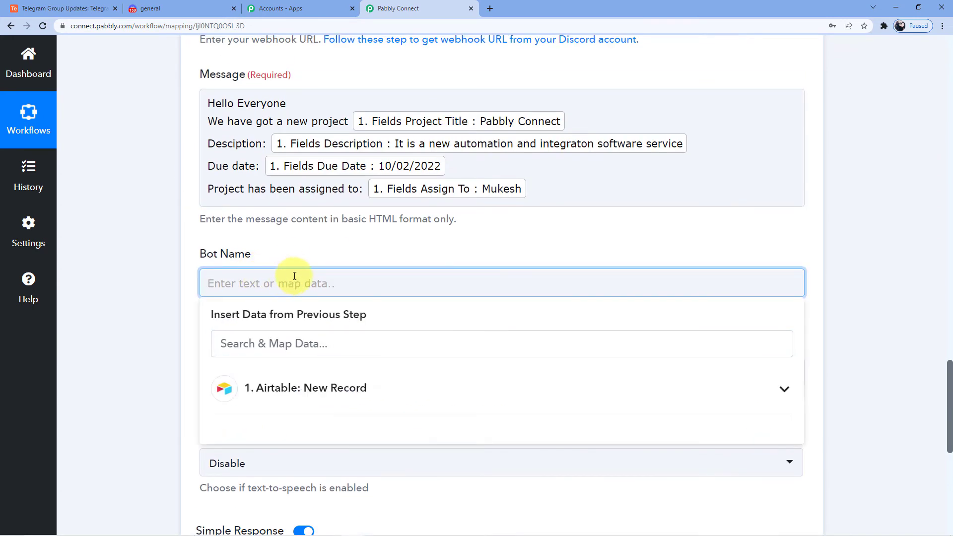
Step: Set the Bot Name to 'Pabbly' and leave the Bot Icon empty
scroll(263, 268, "down", 1)
left_click(273, 234)
type("Pabbly")
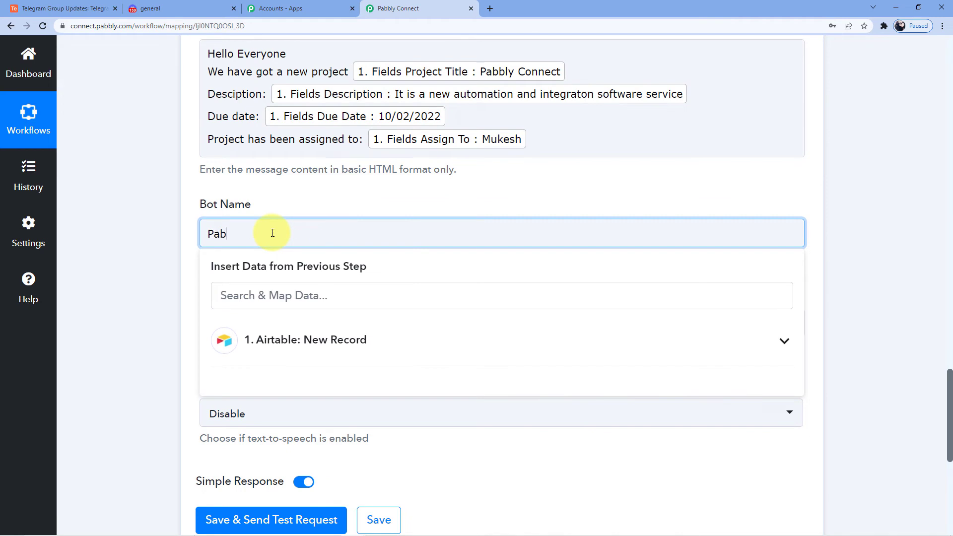
left_click(320, 211)
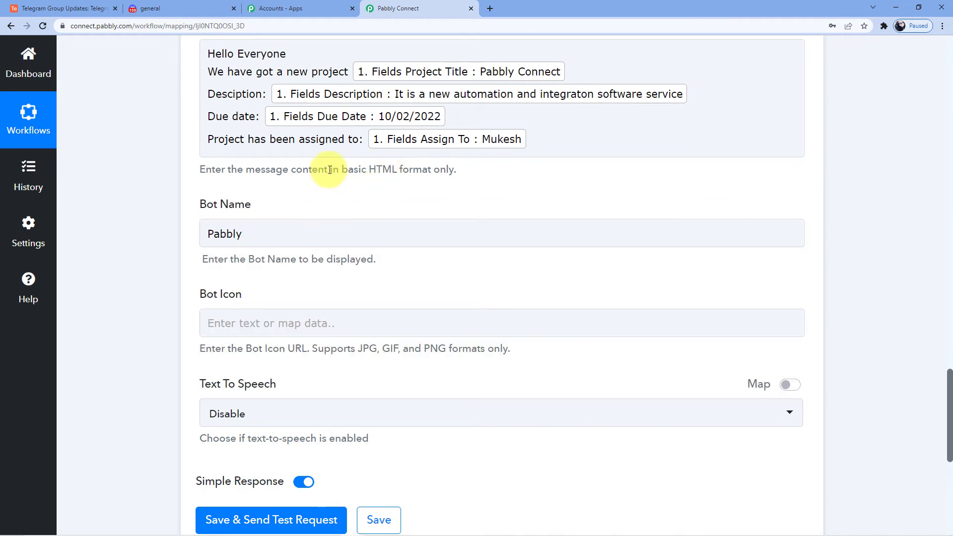
scroll(298, 199, "down", 3)
left_click(260, 177)
left_click(284, 128)
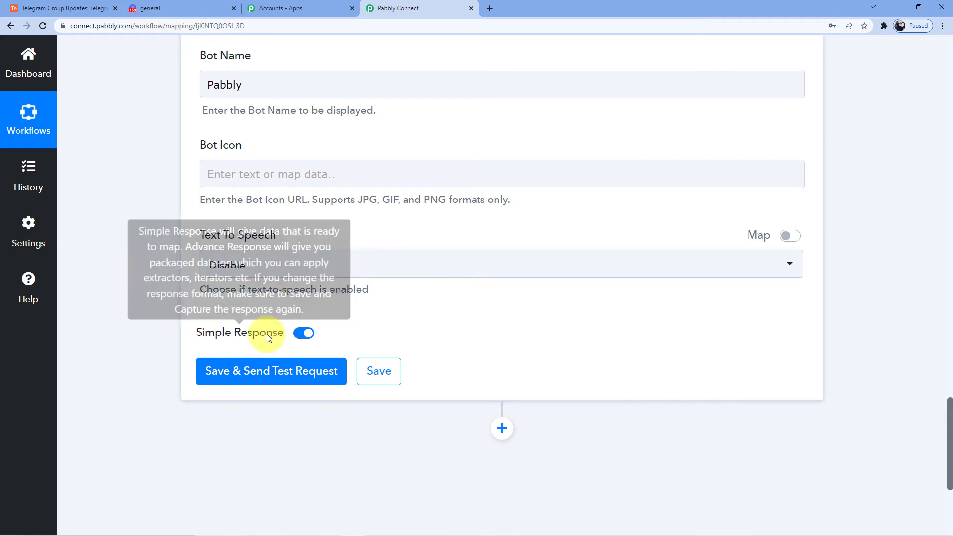
Step: Save and send the test request, confirming the HTTP 204 response
left_click(243, 375)
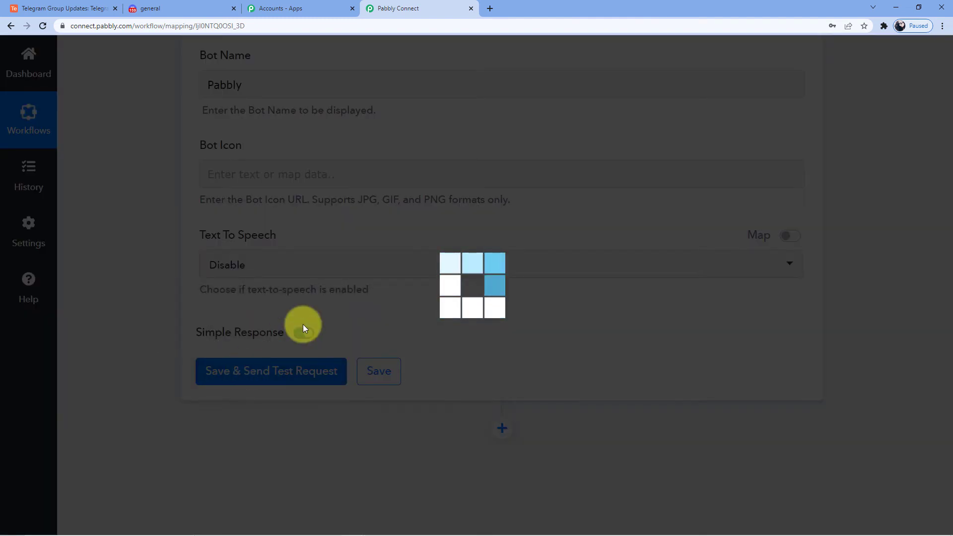
scroll(450, 285, "down", 3)
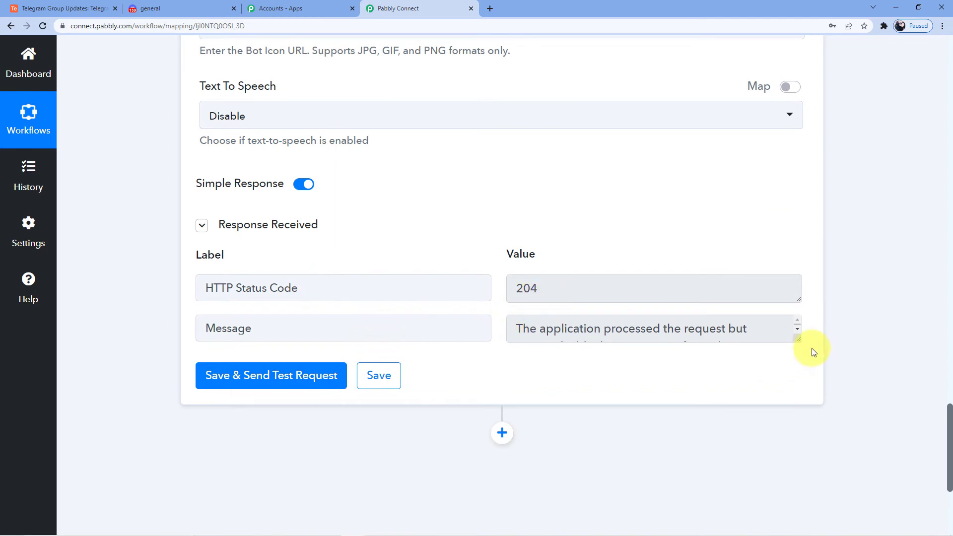
left_click_drag(797, 341, 797, 386)
left_click(140, 7)
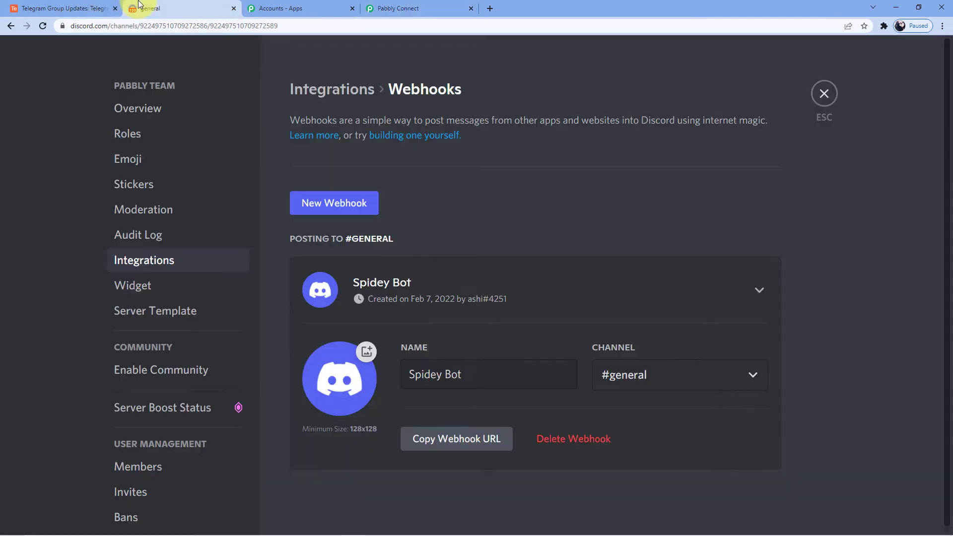
left_click(820, 93)
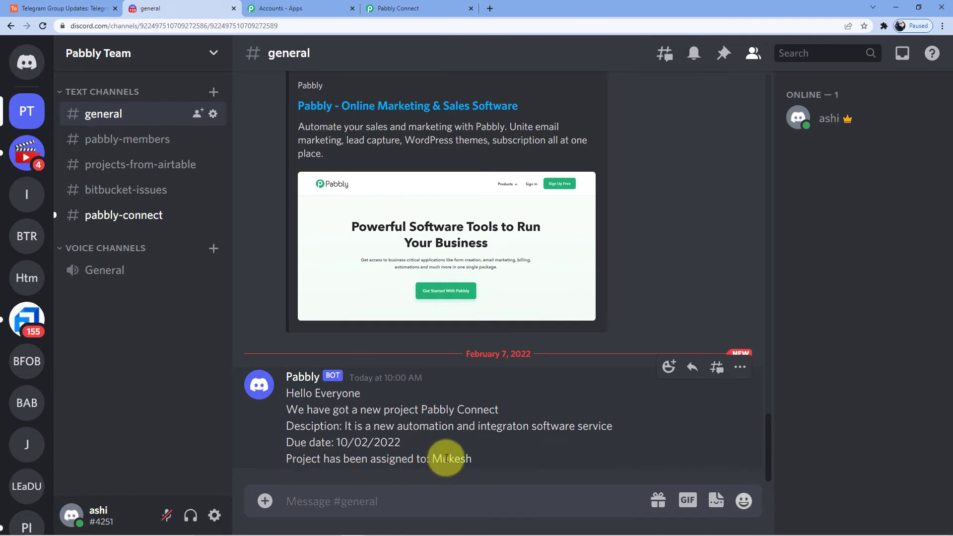
Step: Add record 2 titled 'Pabbly Form Builder' with its forms-with-templates description
left_click(87, 8)
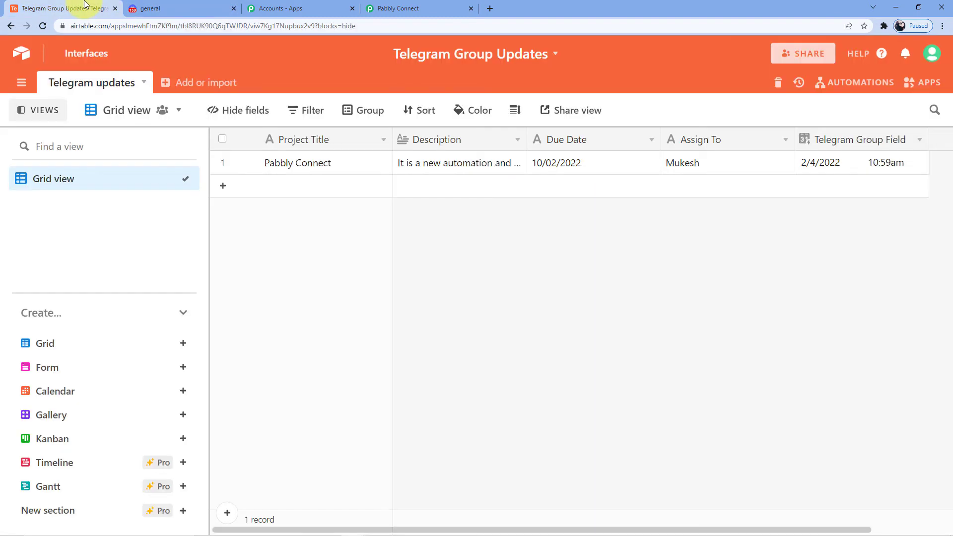
left_click(296, 184)
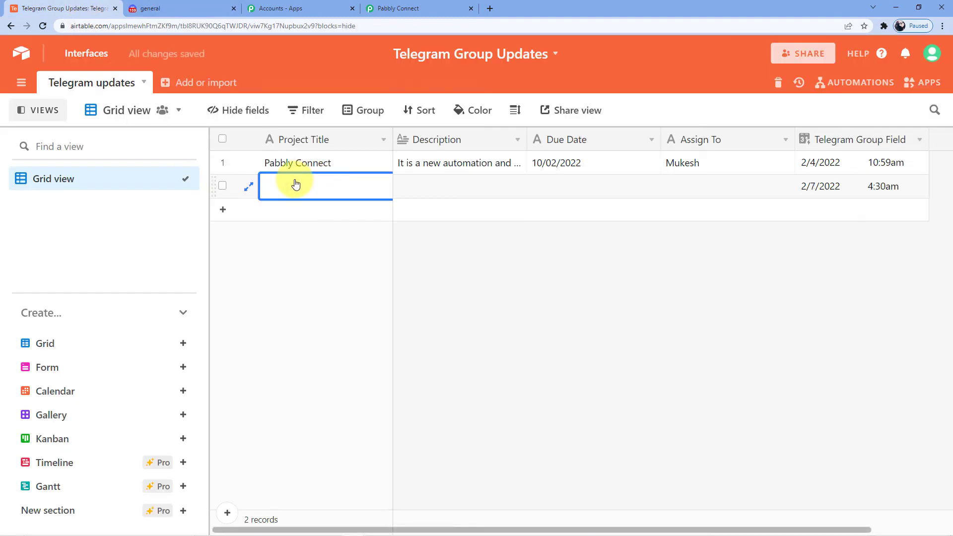
type("Pabbly Form builder")
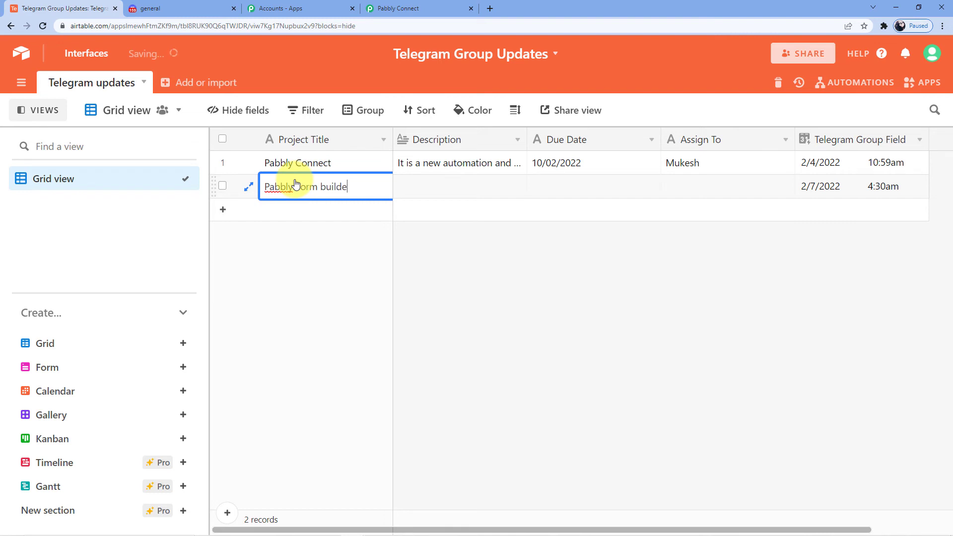
left_click(326, 186)
key("BackSpace")
type("B")
left_click(402, 191)
left_click(403, 190)
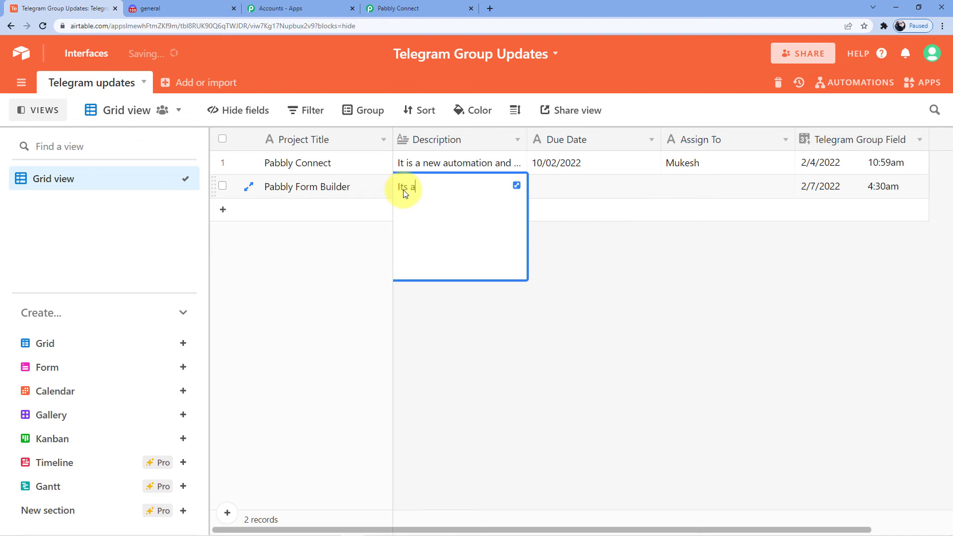
type("Its a great service for creating beautiful forms")
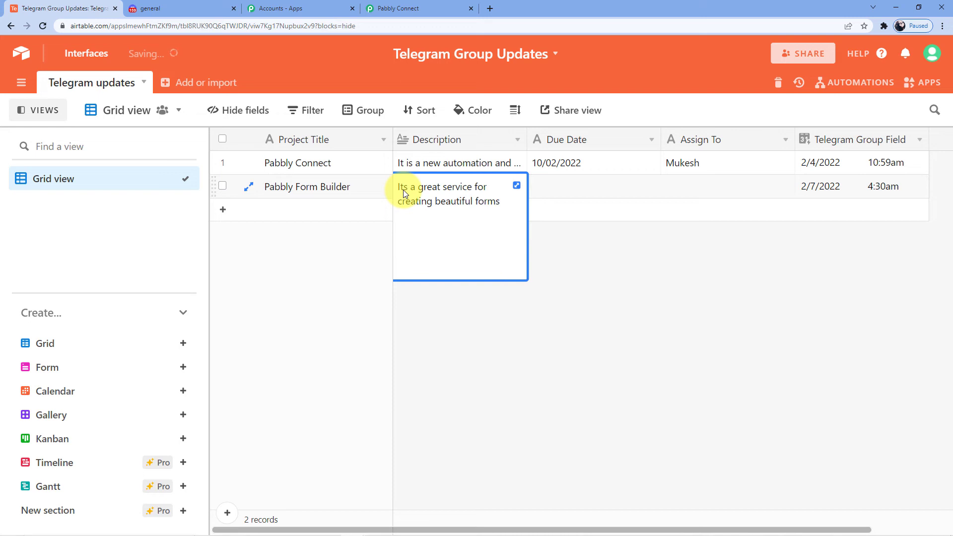
type(" with inbuilt templates")
Step: Set record 2's Due Date to 11/2/2022 and fill in the assignee
left_click(555, 185)
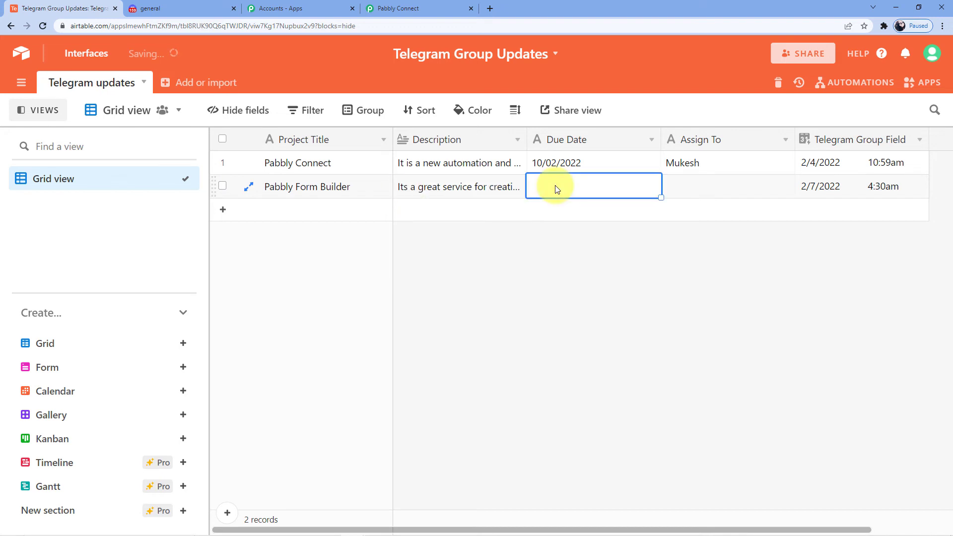
type("11")
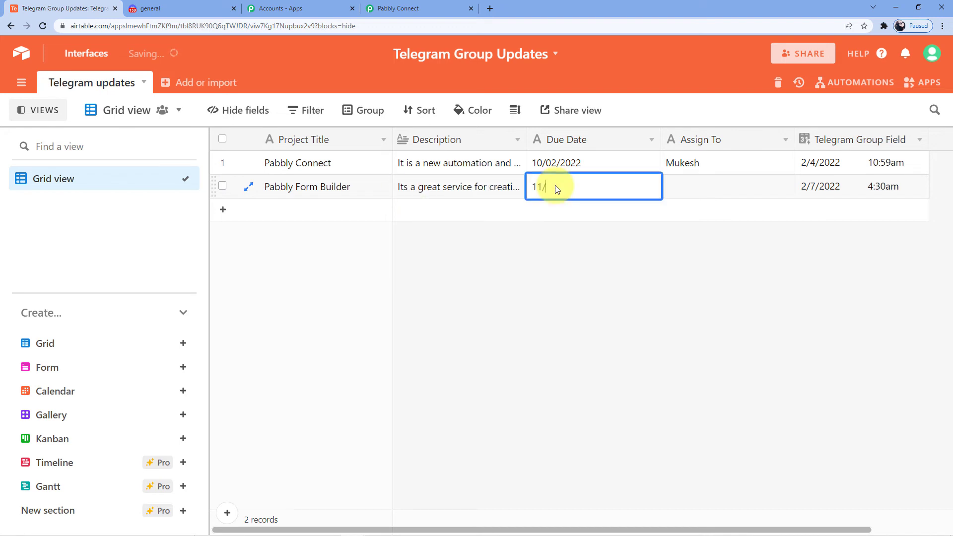
type("/2/2022")
left_click(697, 190)
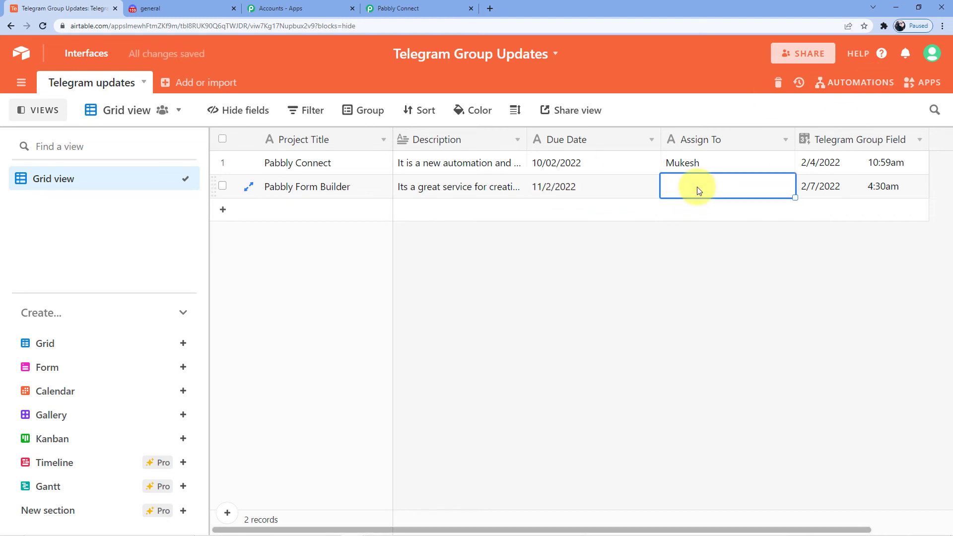
type("Marcus")
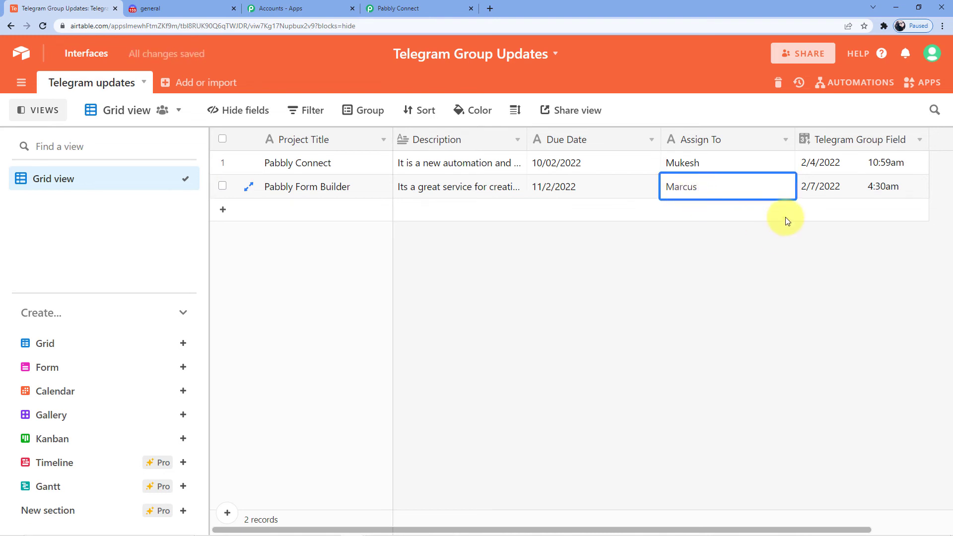
left_click(861, 192)
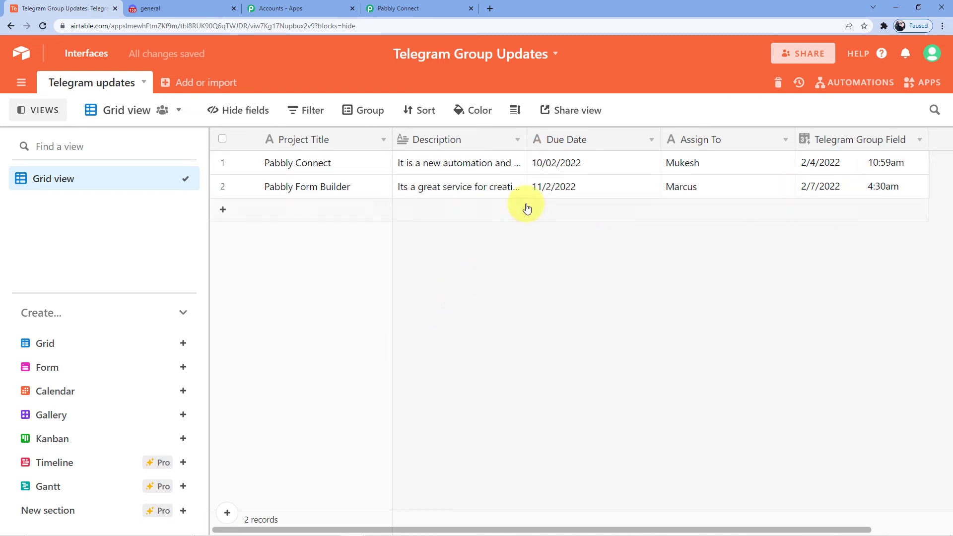
left_click(153, 7)
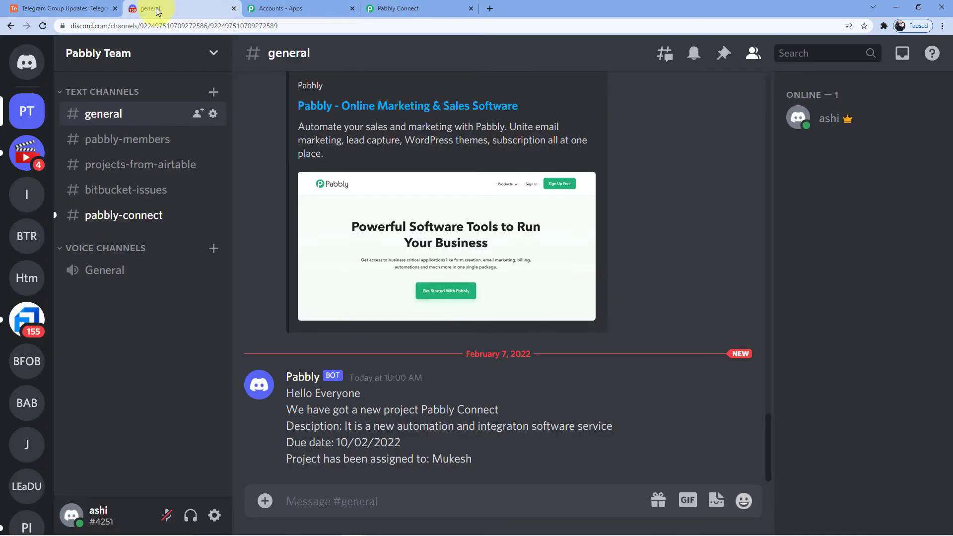
Step: Reload Discord #general repeatedly, checking for the Pabbly Form Builder announcement
left_click(44, 25)
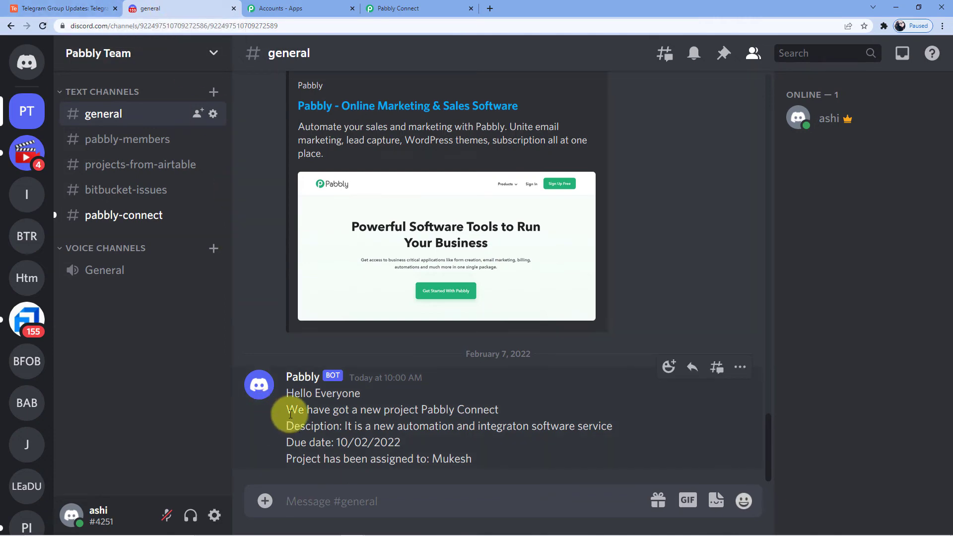
left_click(50, 7)
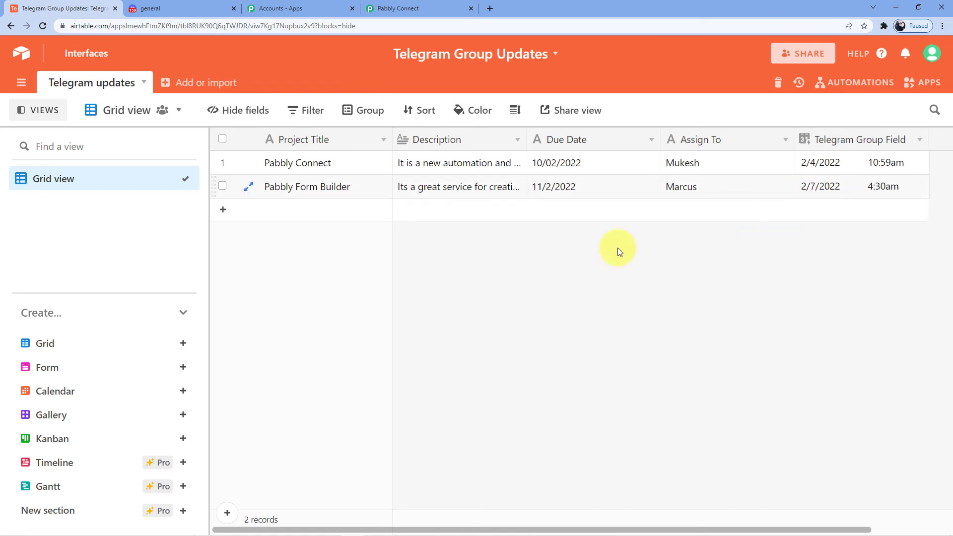
left_click(203, 8)
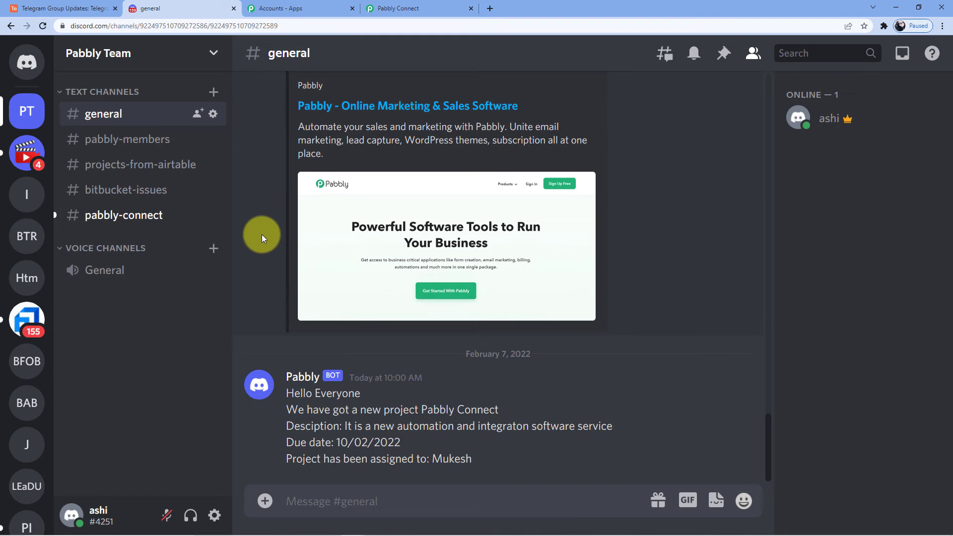
left_click(62, 9)
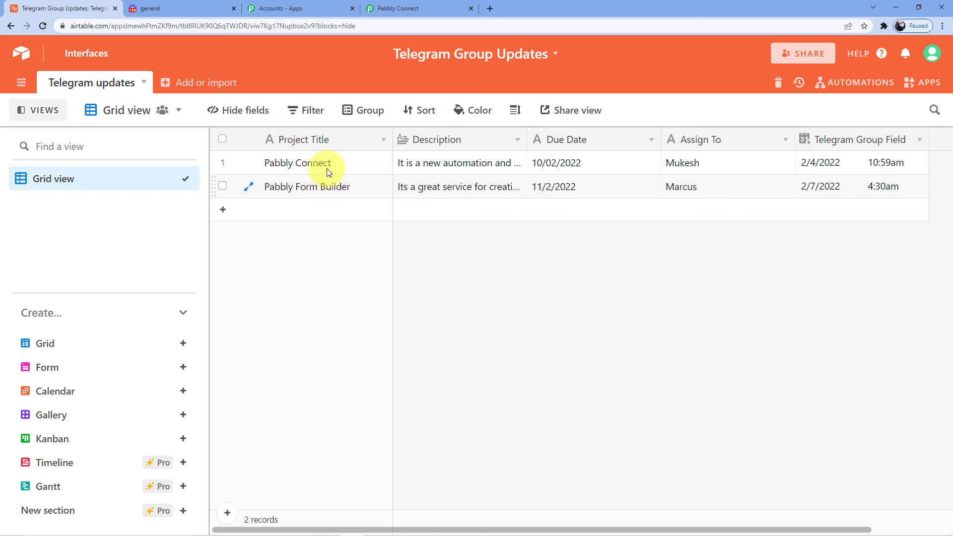
left_click(198, 8)
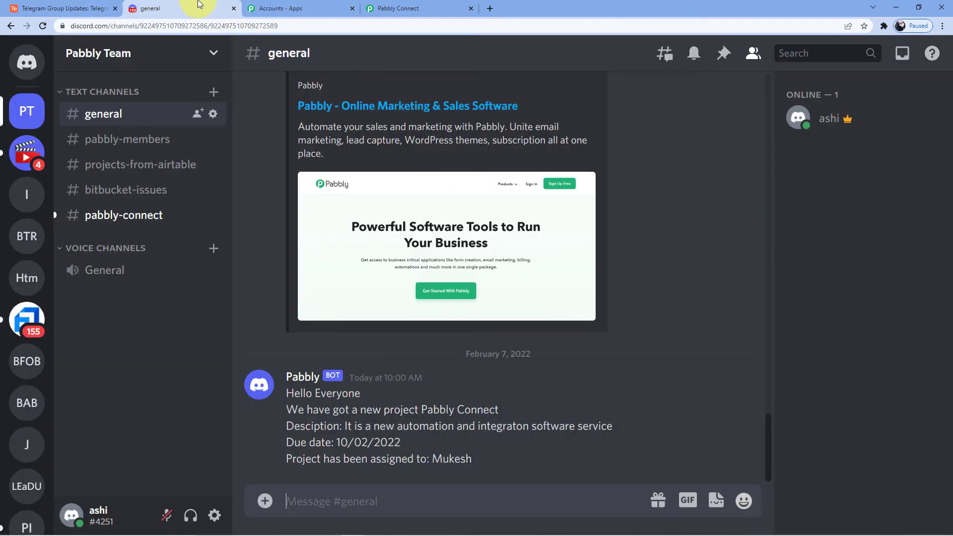
left_click(43, 26)
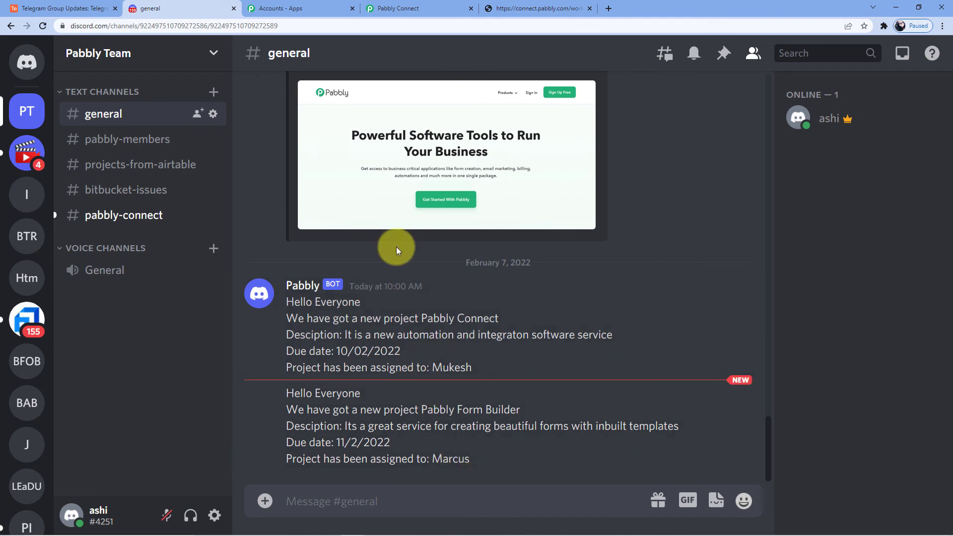
Step: Close the extra browser tab and collapse the Discord action in the workflow
left_click(421, 8)
left_click(590, 8)
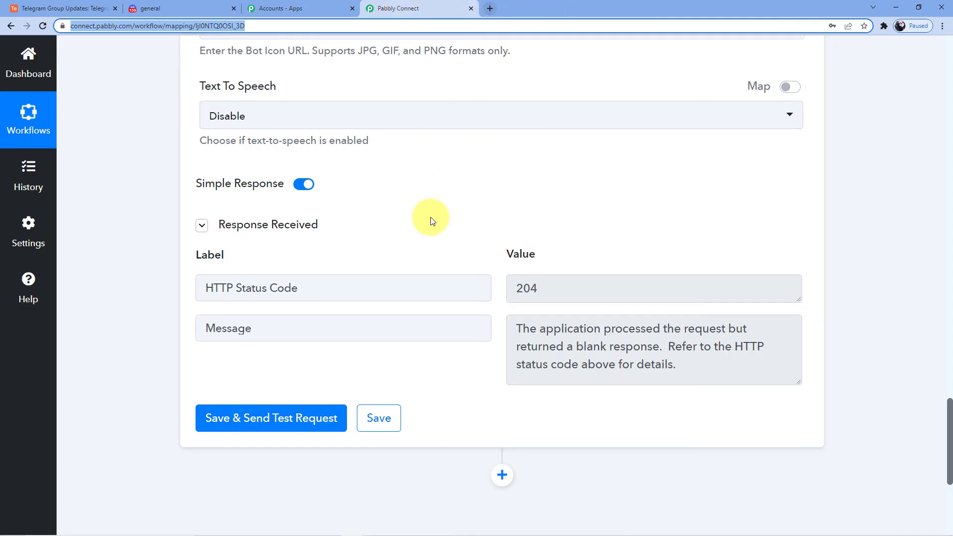
scroll(430, 218, "up", 6)
scroll(431, 216, "up", 20)
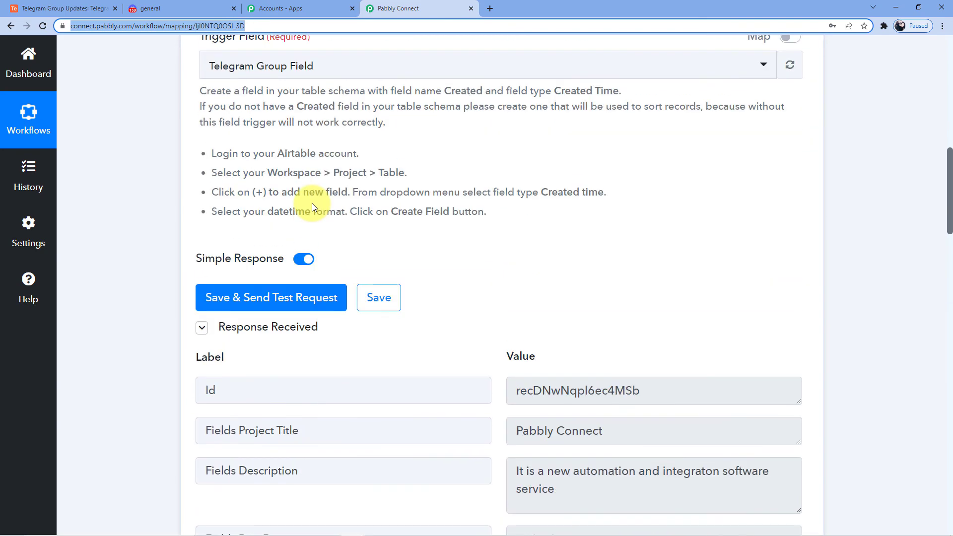
scroll(312, 206, "up", 8)
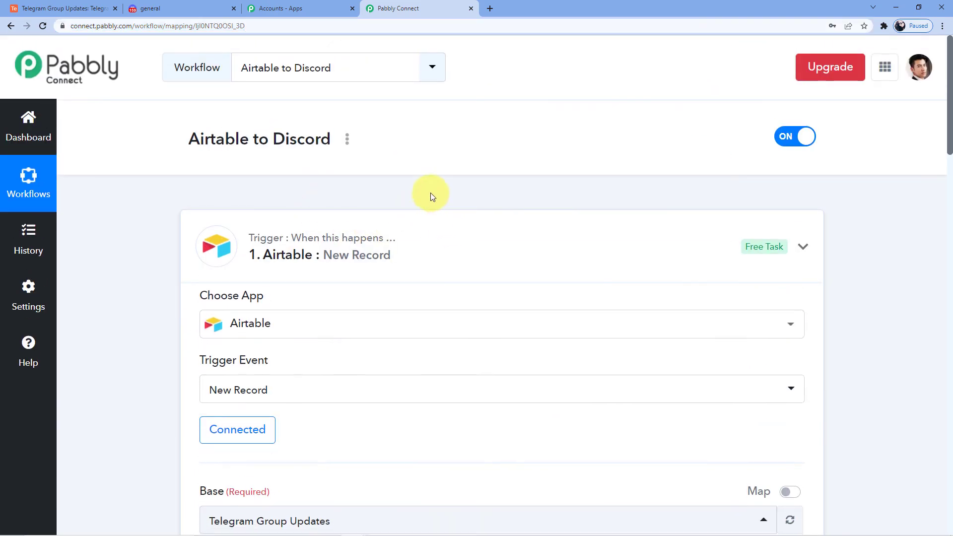
scroll(432, 196, "down", 20)
left_click(422, 125)
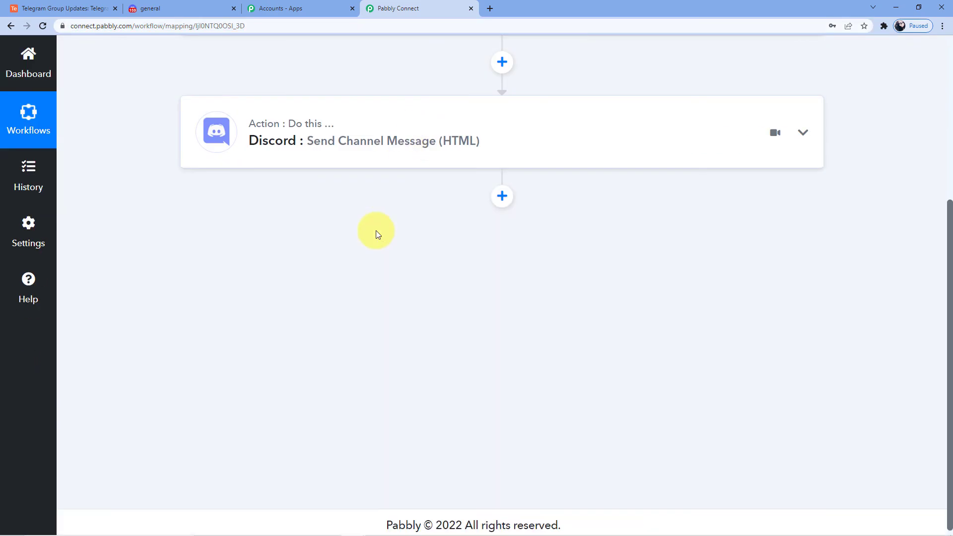
scroll(376, 230, "up", 5)
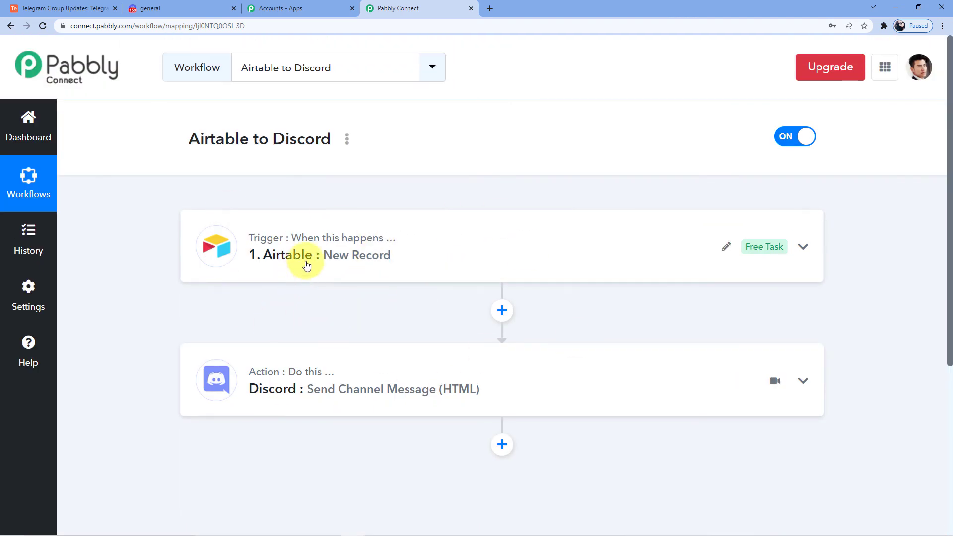